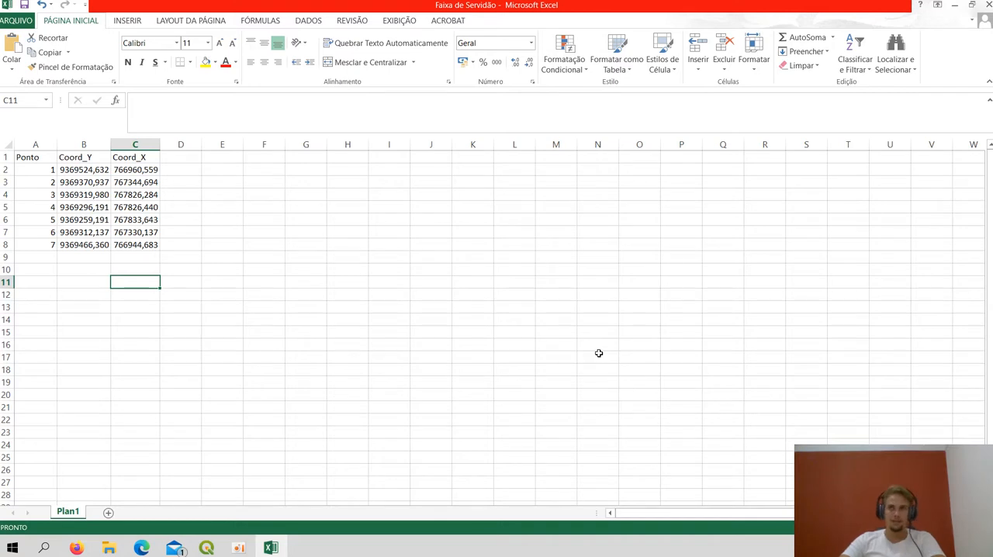
Switch to QGIS and load the Faixa de Servidão workbook from Downloads as the source of a new spreadsheet layer
click(957, 7)
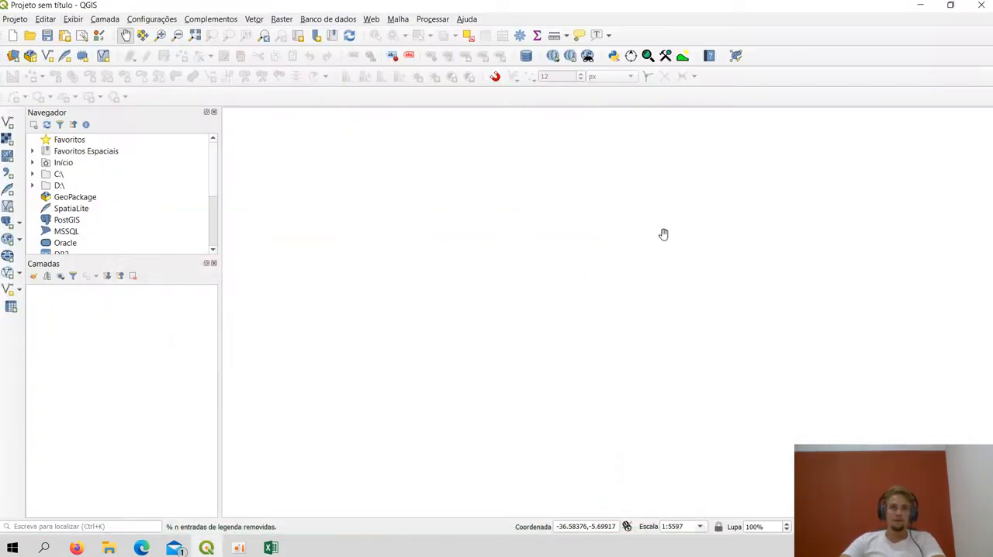
click(11, 307)
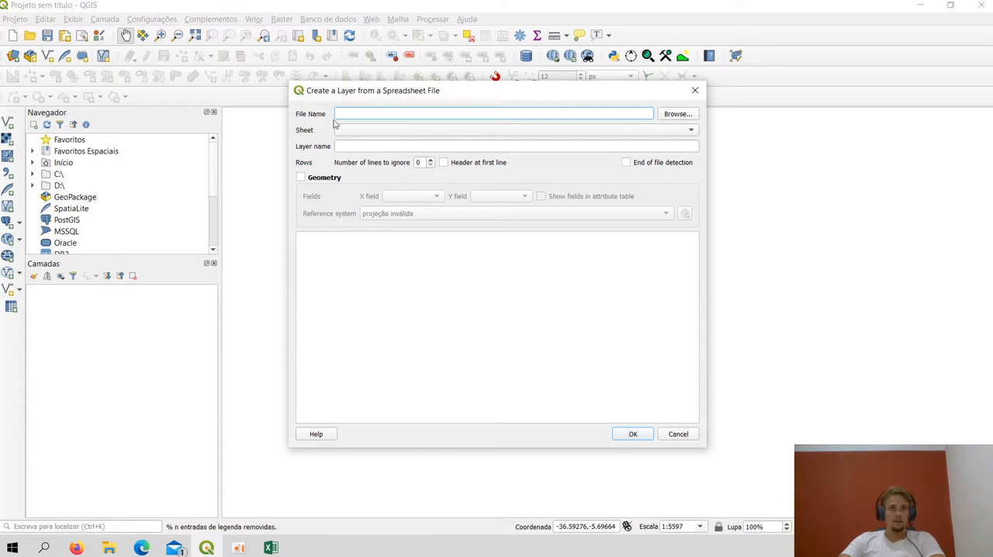
click(677, 114)
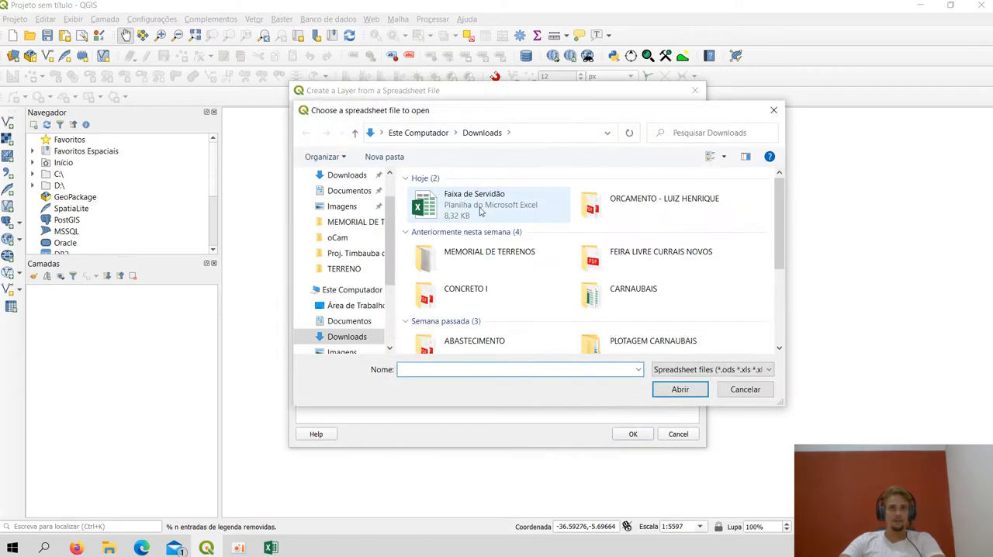
click(488, 205)
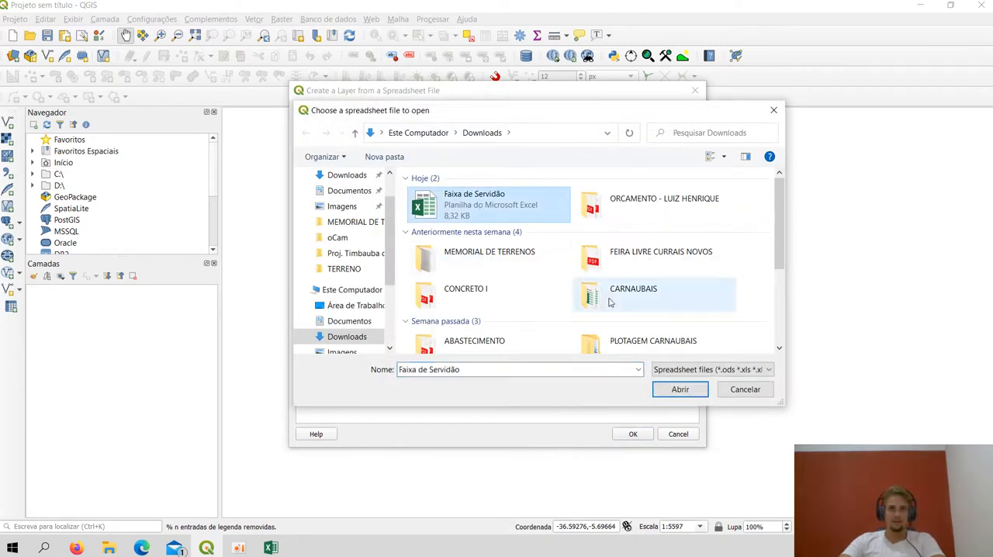
click(679, 389)
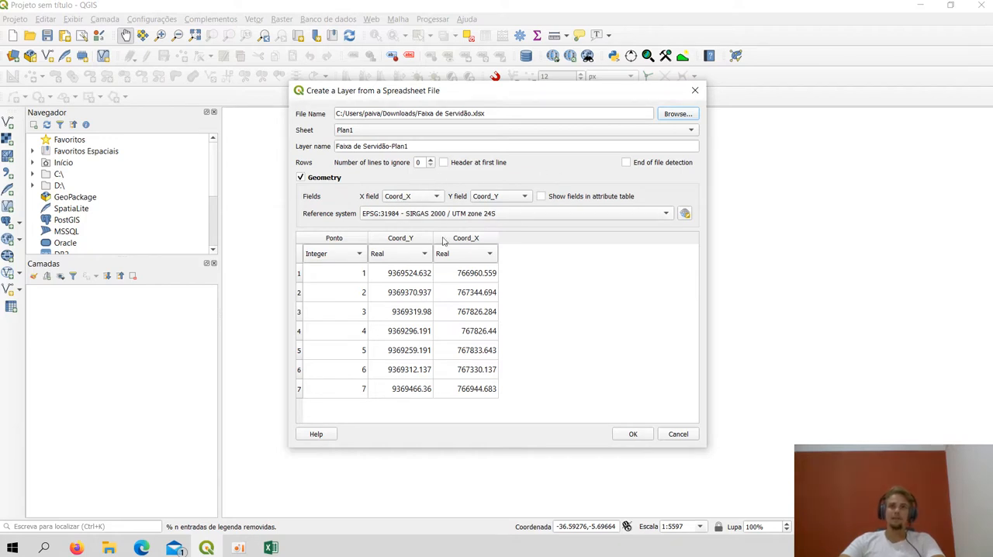
Keep the spreadsheet layer's geometry enabled, with Coord_X as the X field
click(302, 179)
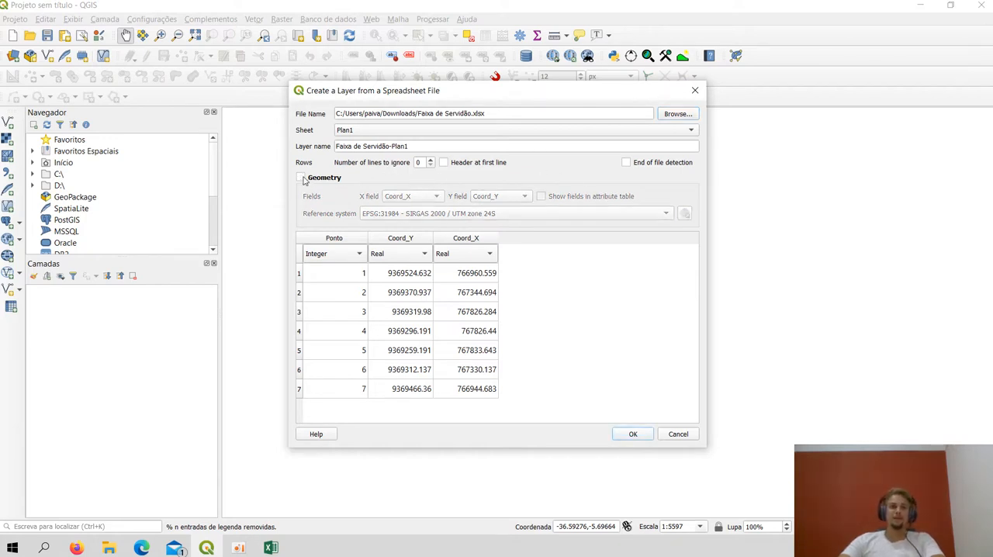
click(302, 178)
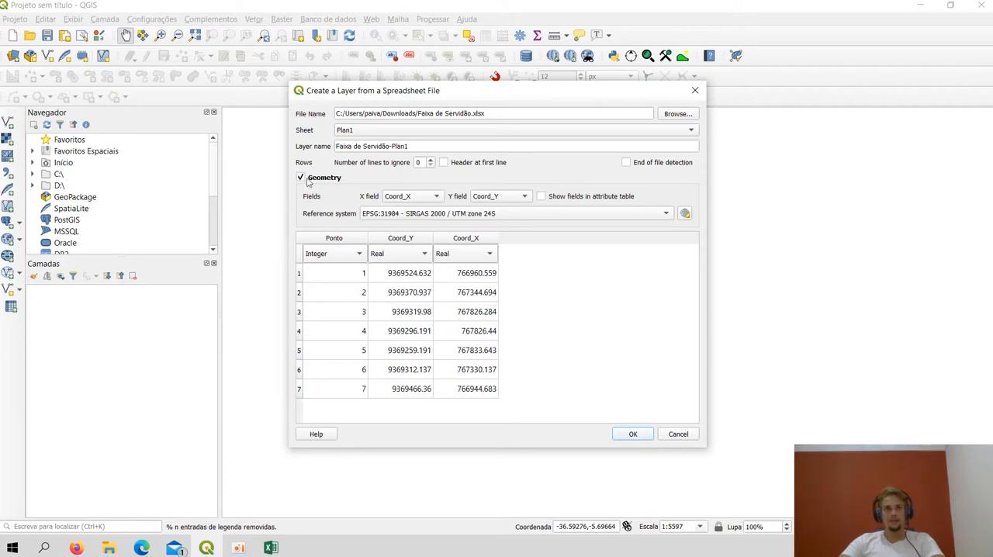
click(432, 199)
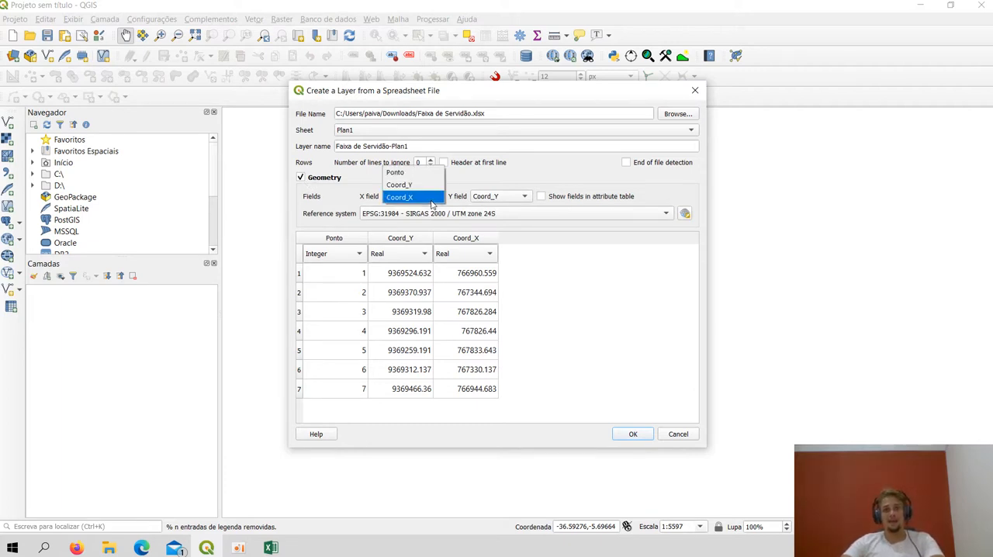
click(431, 198)
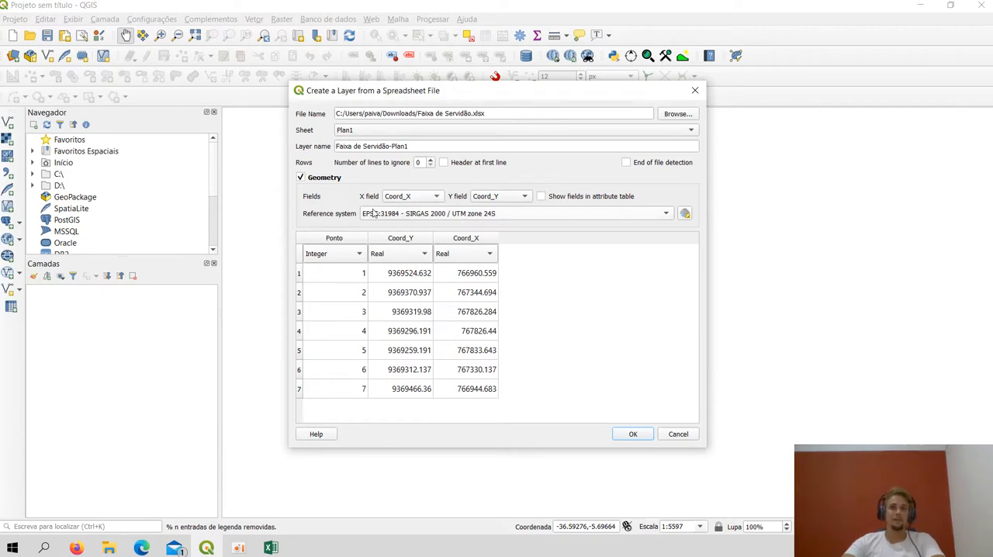
Set the reference system to EPSG:31984 - SIRGAS 2000 / UTM zone 24S and create the point layer
click(438, 221)
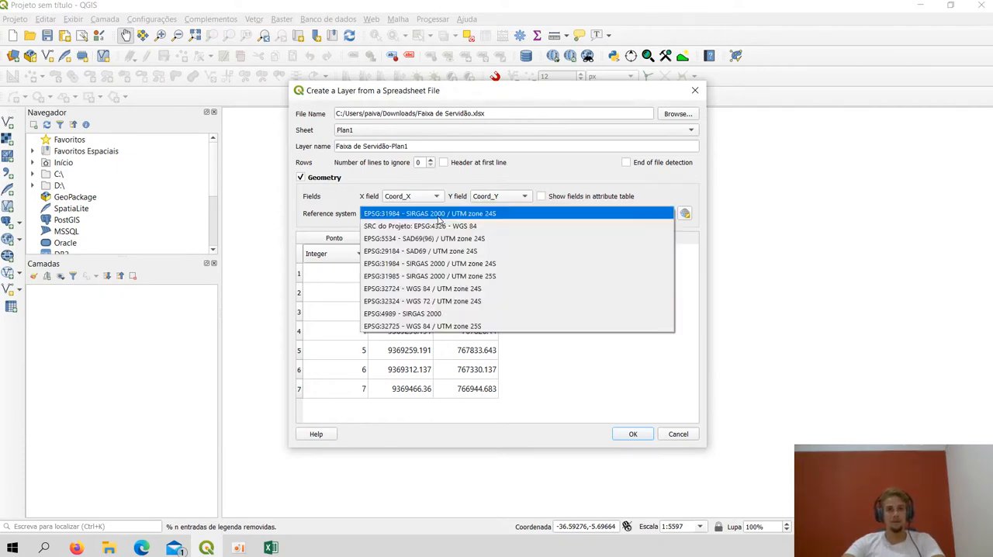
click(439, 218)
click(439, 217)
click(439, 217)
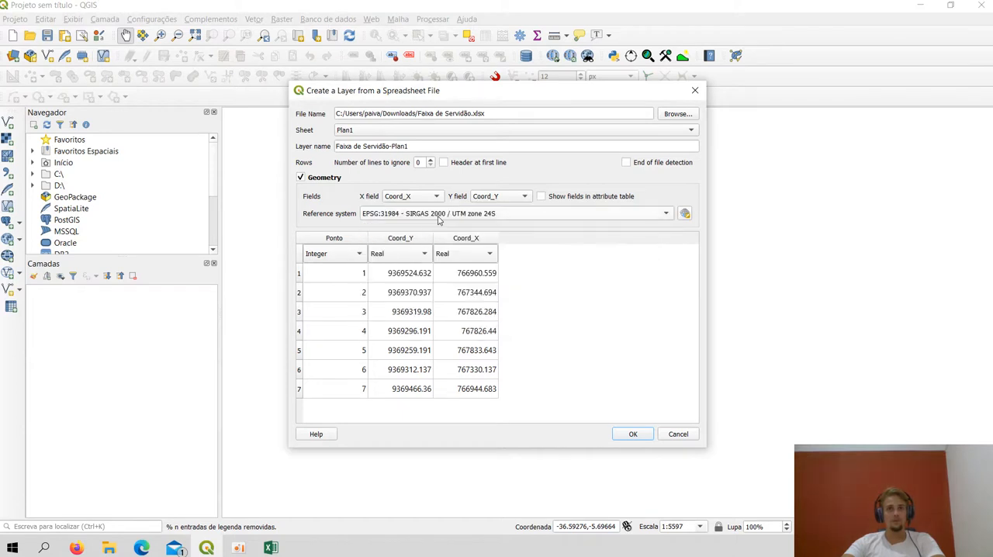
click(444, 218)
click(456, 219)
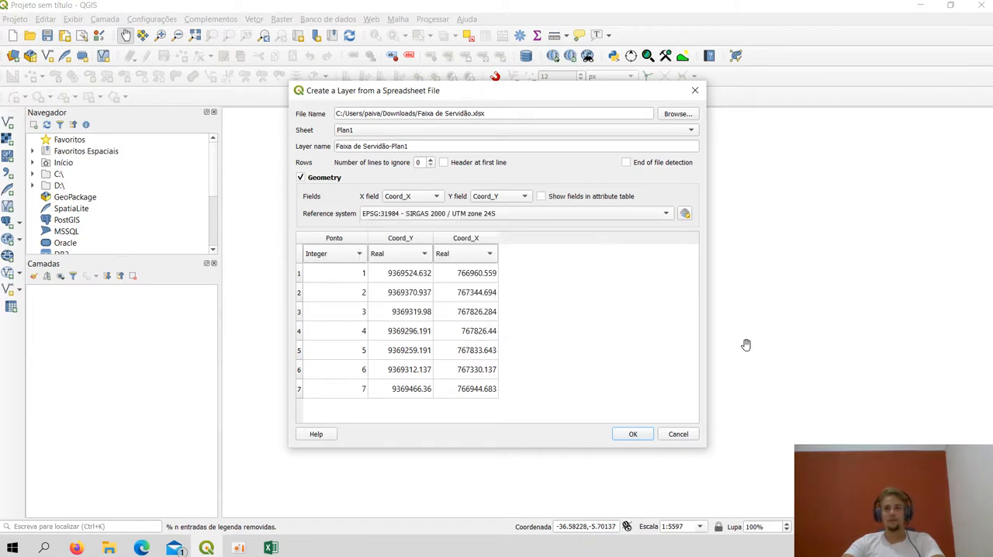
click(632, 433)
Add the Google Satellite Hybrid basemap from the QuickMapServices search and close the search window
scroll(641, 428, down, 2)
drag(641, 428, 620, 330)
scroll(540, 315, up, 1)
scroll(628, 324, up, 1)
drag(539, 350, 673, 365)
scroll(608, 338, down, 1)
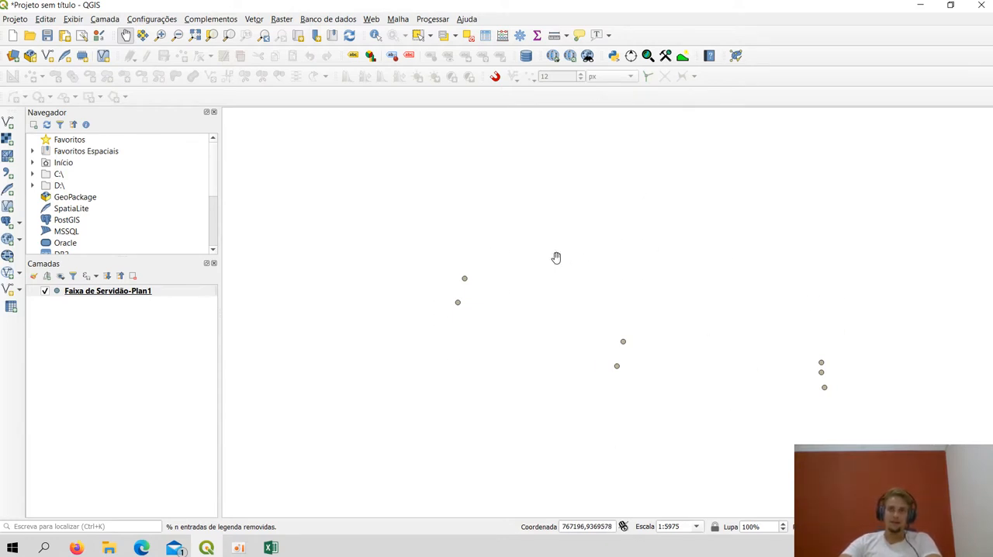
click(570, 57)
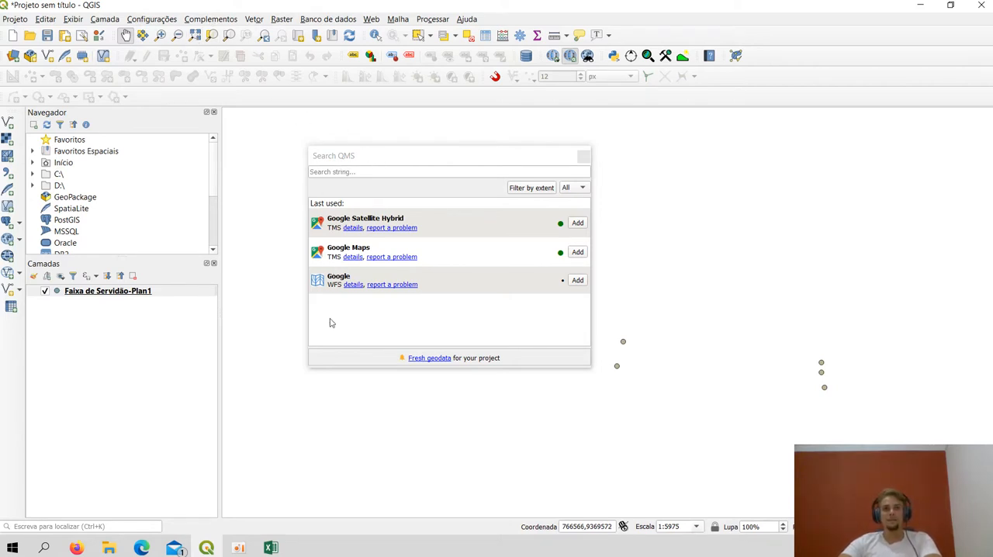
click(575, 222)
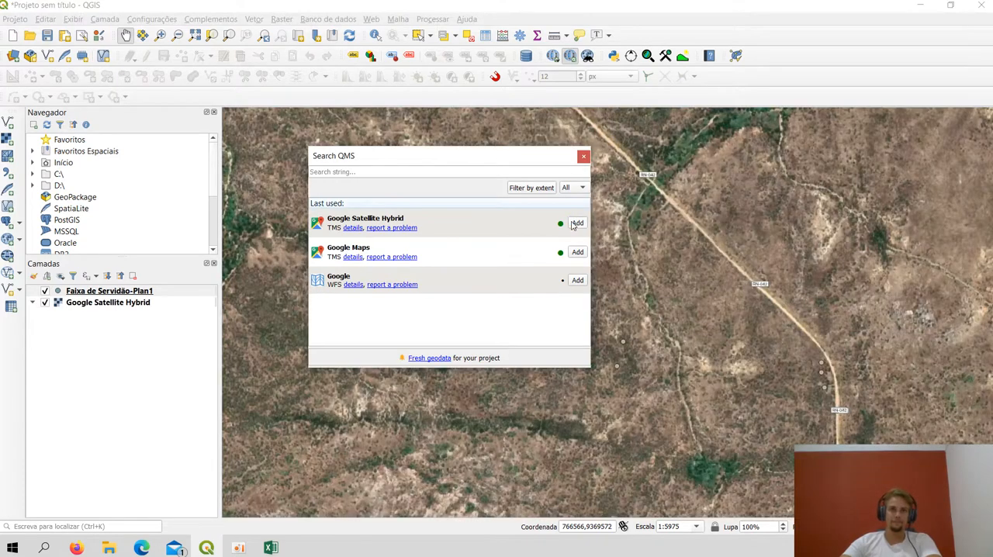
click(583, 156)
Set the simple marker's fill colour on the Faixa de Servidão-Plan1 layer to red #fb0004 and close the layer styling
scroll(777, 436, down, 1)
scroll(793, 425, up, 2)
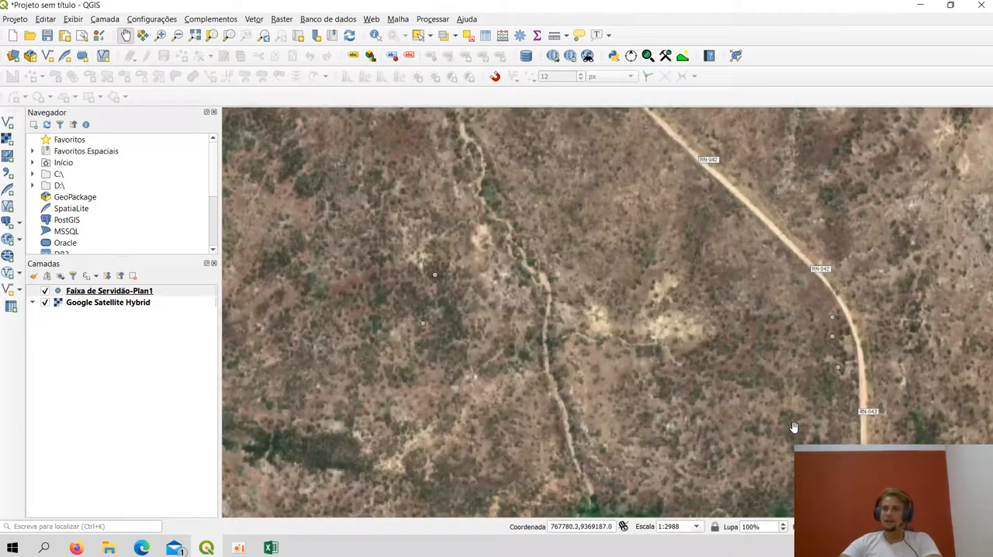
click(103, 291)
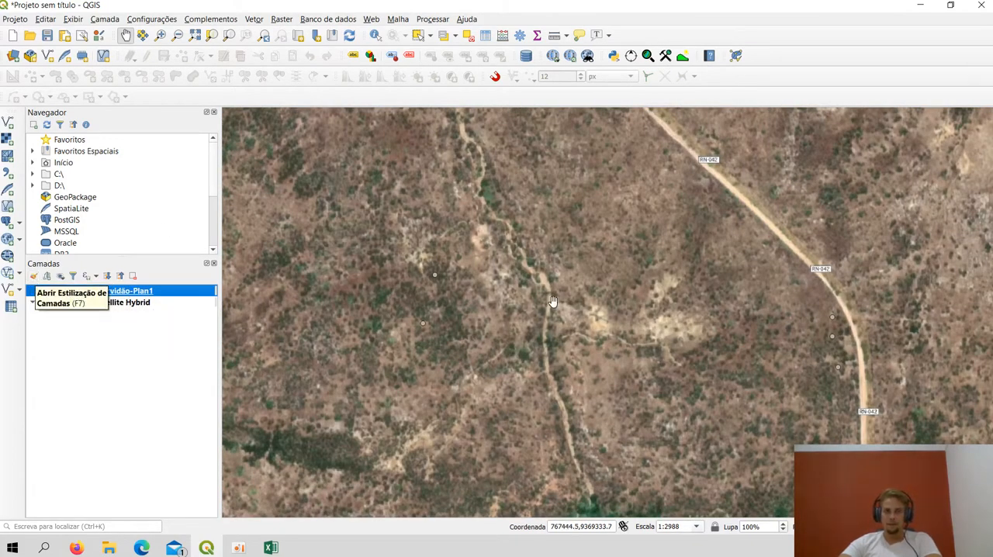
scroll(863, 329, up, 1)
scroll(863, 329, down, 1)
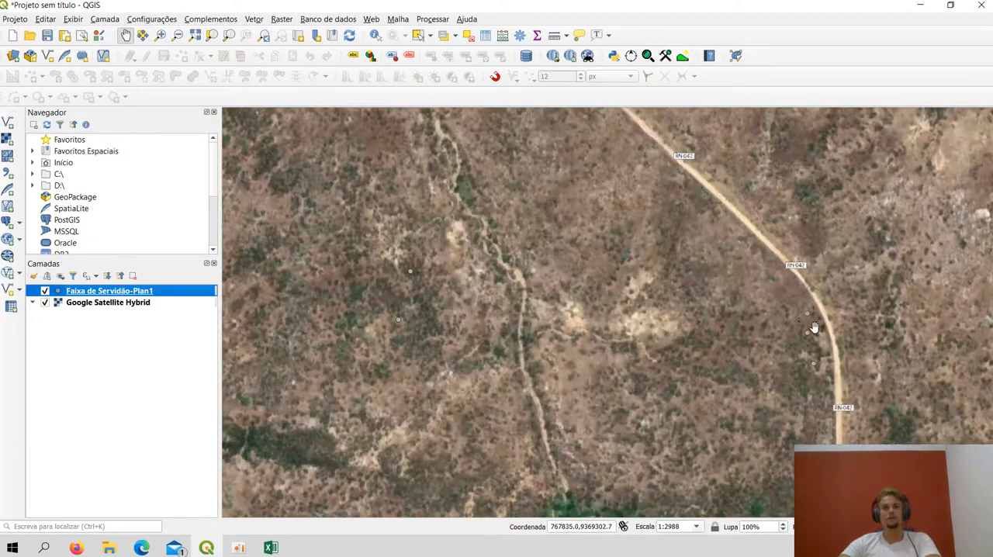
click(34, 277)
click(874, 173)
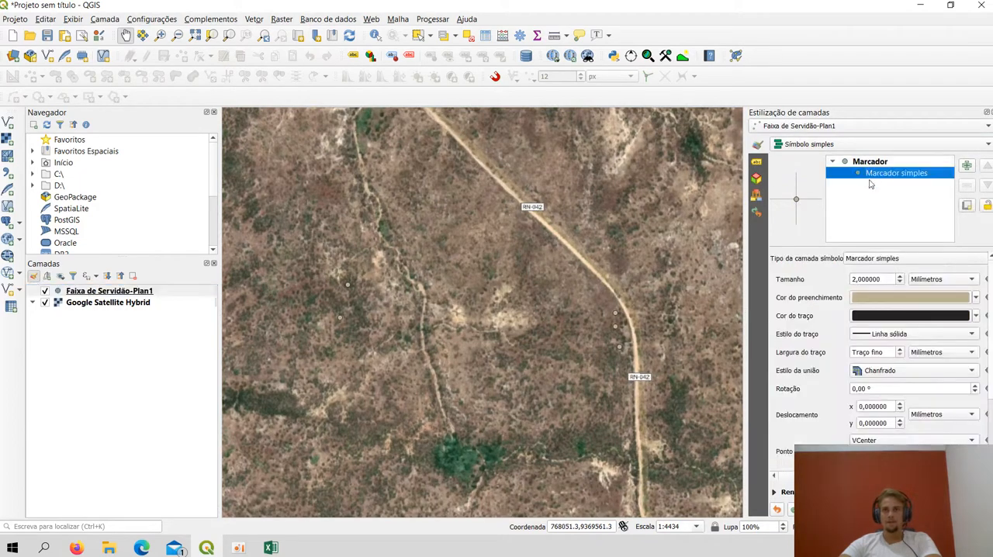
click(877, 304)
click(822, 206)
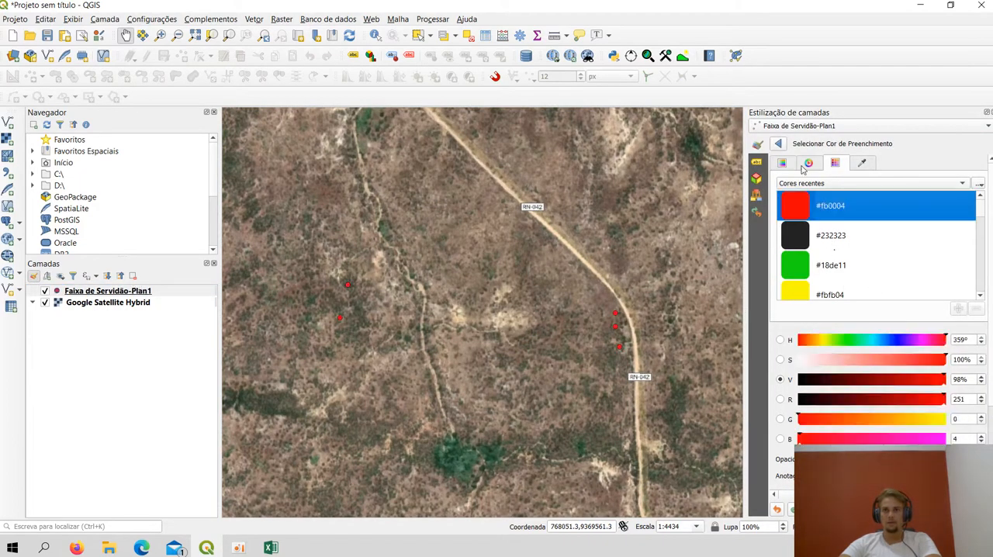
click(781, 149)
scroll(652, 329, down, 2)
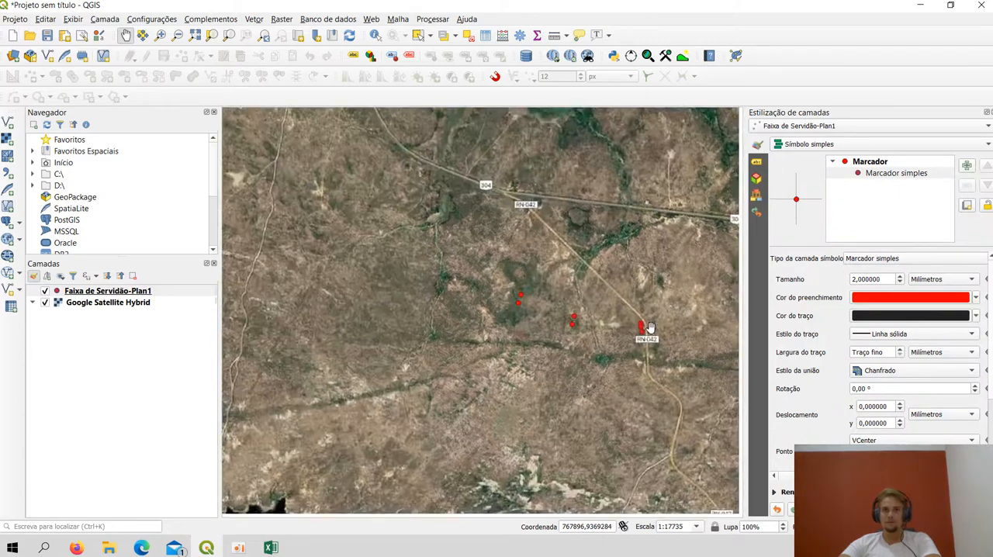
scroll(648, 328, up, 2)
scroll(522, 256, down, 1)
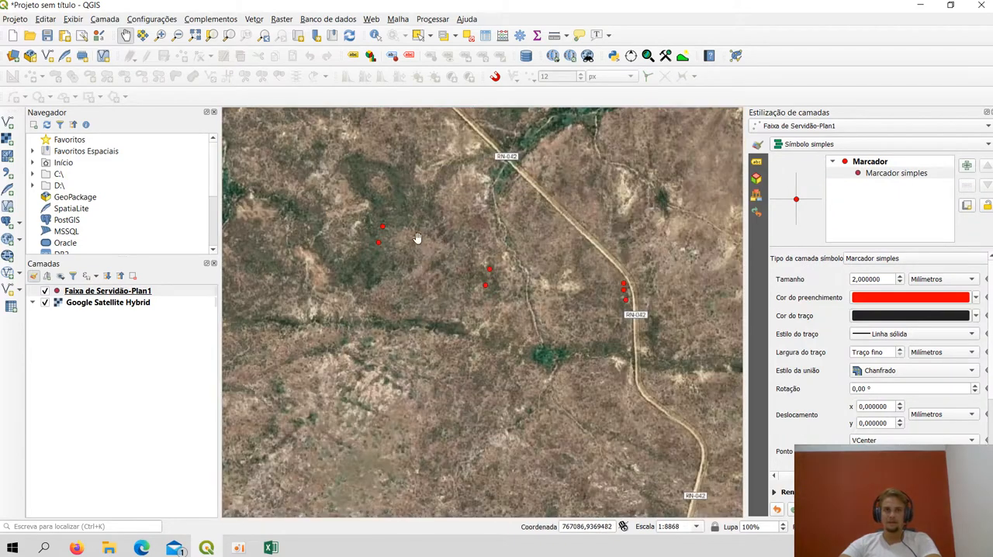
click(33, 277)
Examine where the red survey points lie on the satellite imagery around the RN-042 road
drag(491, 214, 446, 235)
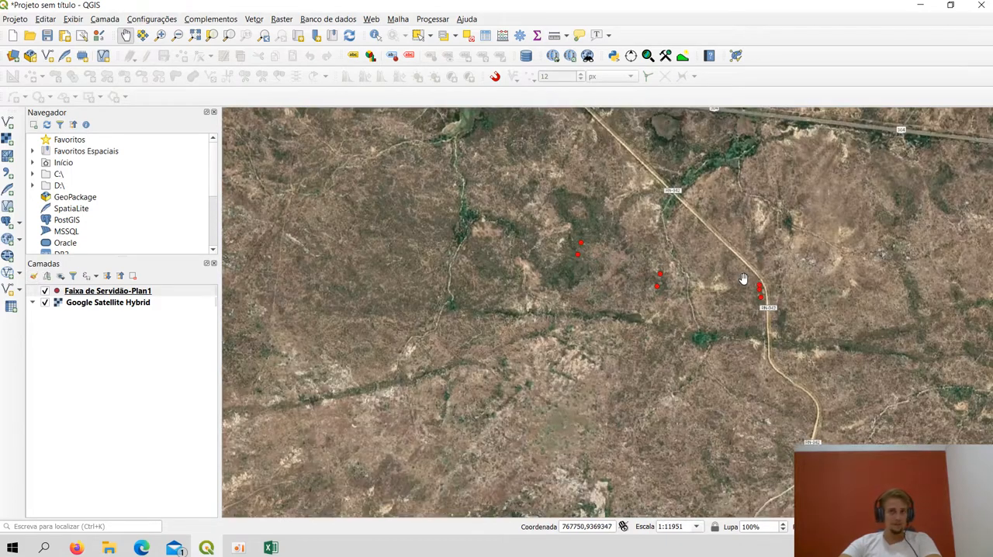
drag(743, 277, 728, 271)
scroll(726, 270, down, 3)
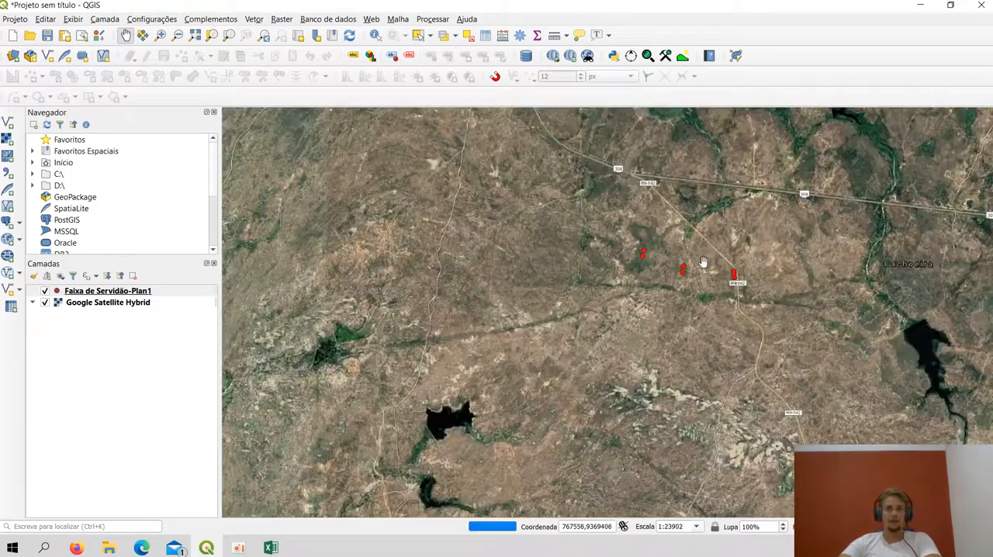
drag(638, 226, 669, 290)
scroll(563, 280, up, 3)
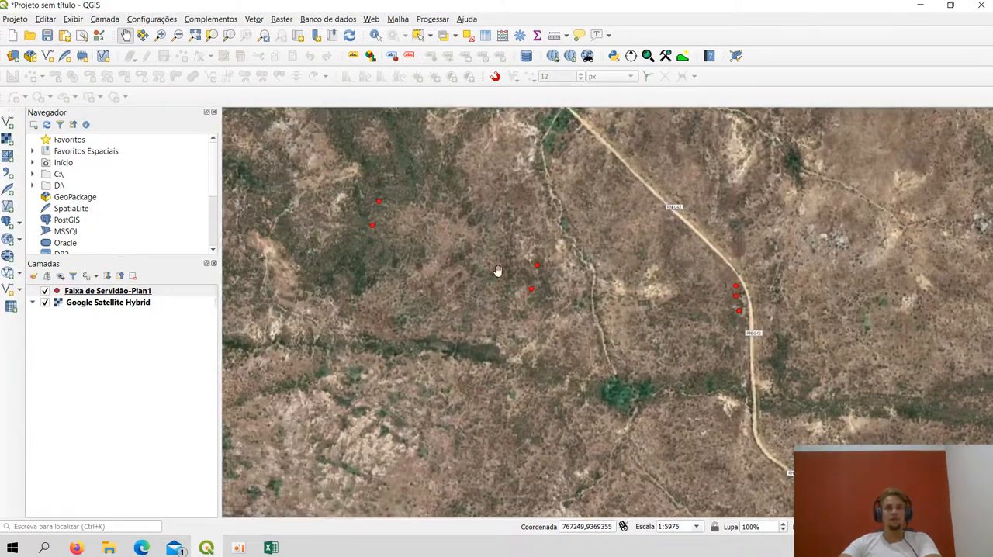
drag(581, 268, 670, 283)
scroll(668, 284, up, 1)
drag(571, 249, 687, 282)
drag(459, 225, 571, 264)
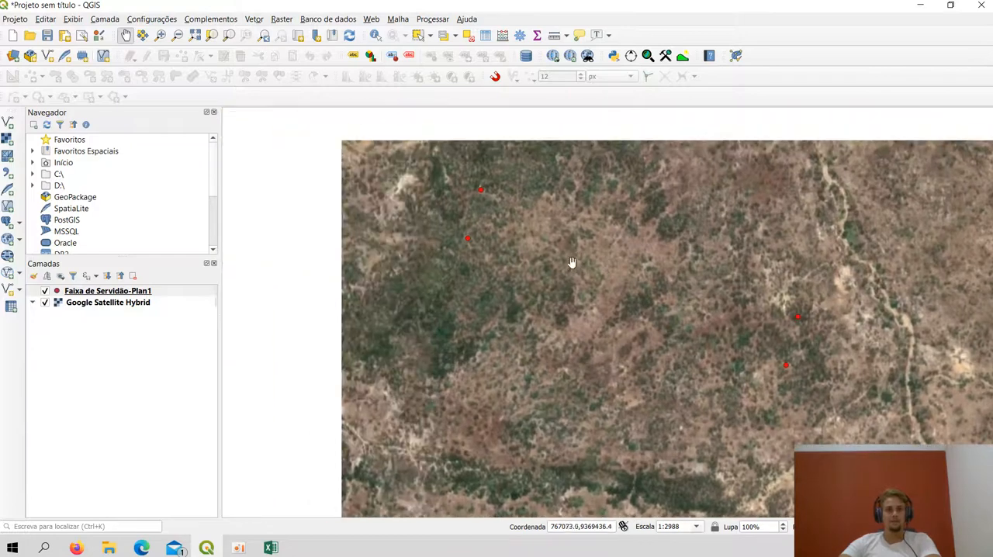
scroll(460, 199, up, 1)
scroll(536, 144, down, 1)
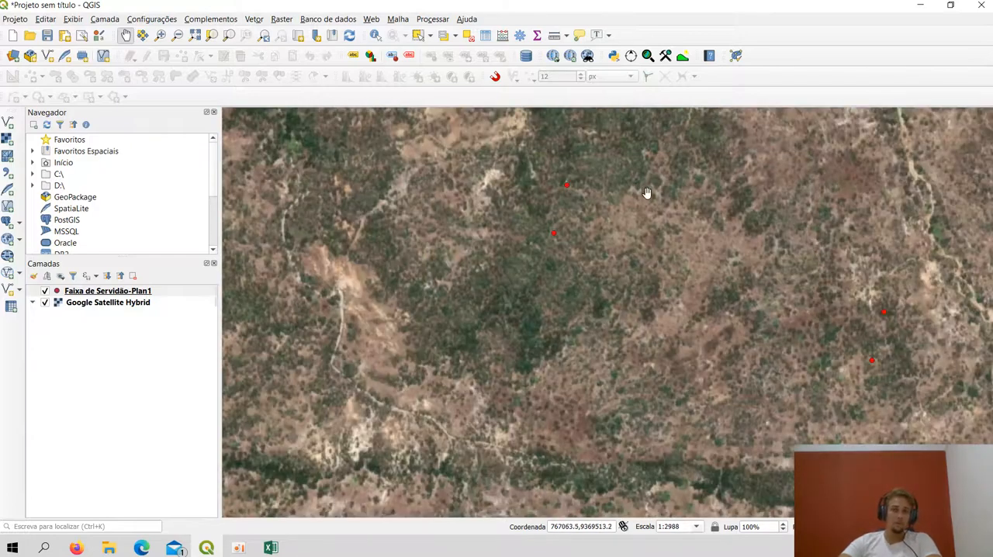
drag(647, 193, 469, 208)
scroll(465, 210, down, 1)
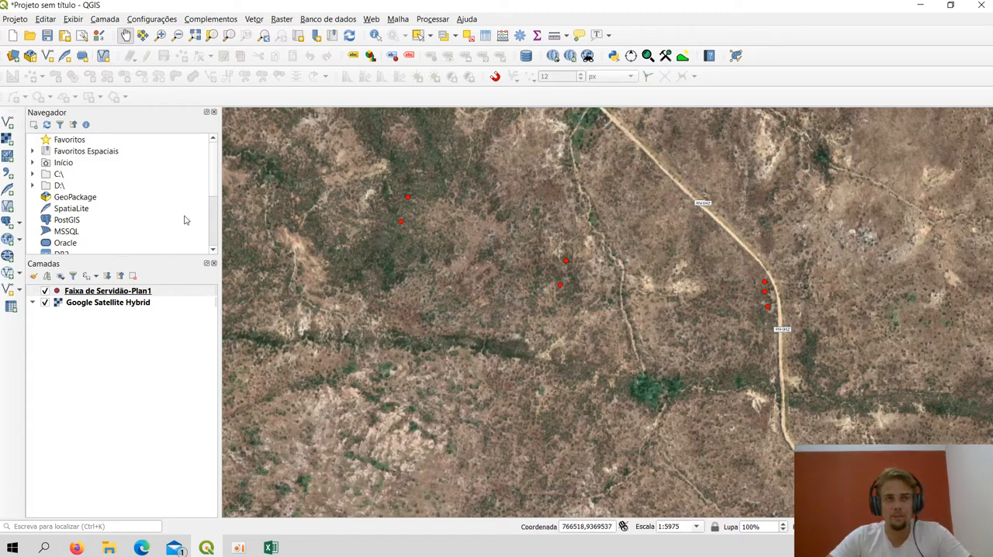
Start a new shapefile layer with its file named POLIGONAL in the C:\LEVANTAMENTO_FAZ_B_HORIZONTE folder
click(9, 291)
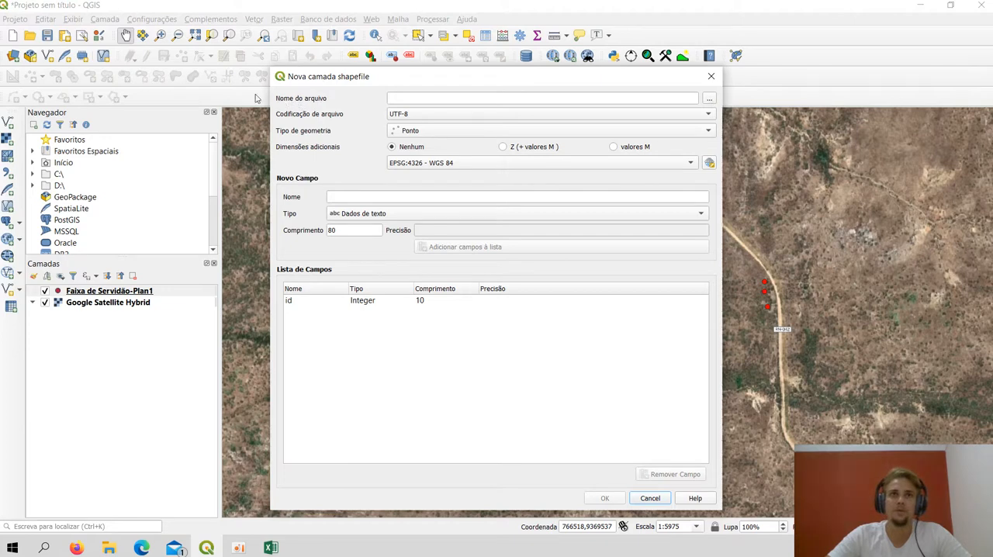
click(709, 100)
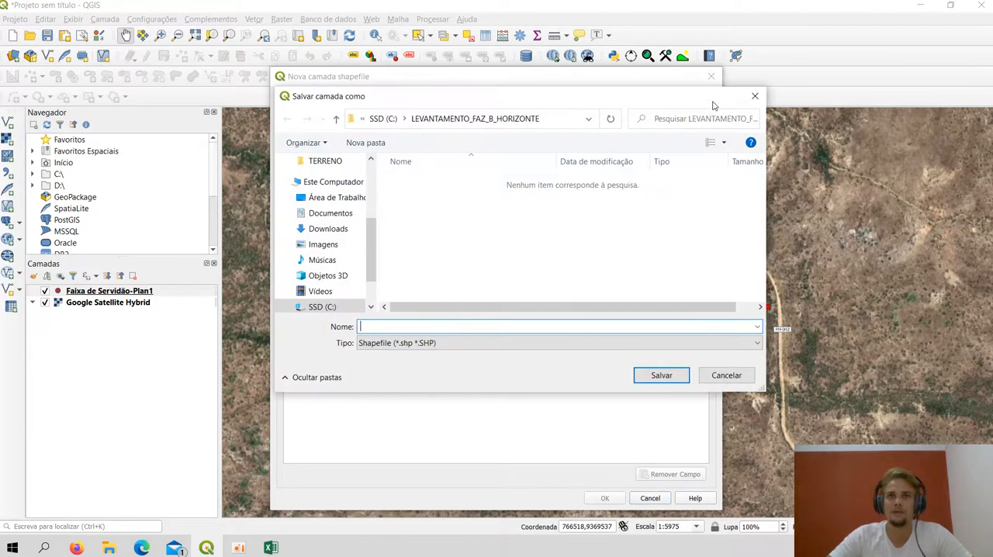
click(339, 120)
scroll(525, 211, down, 2)
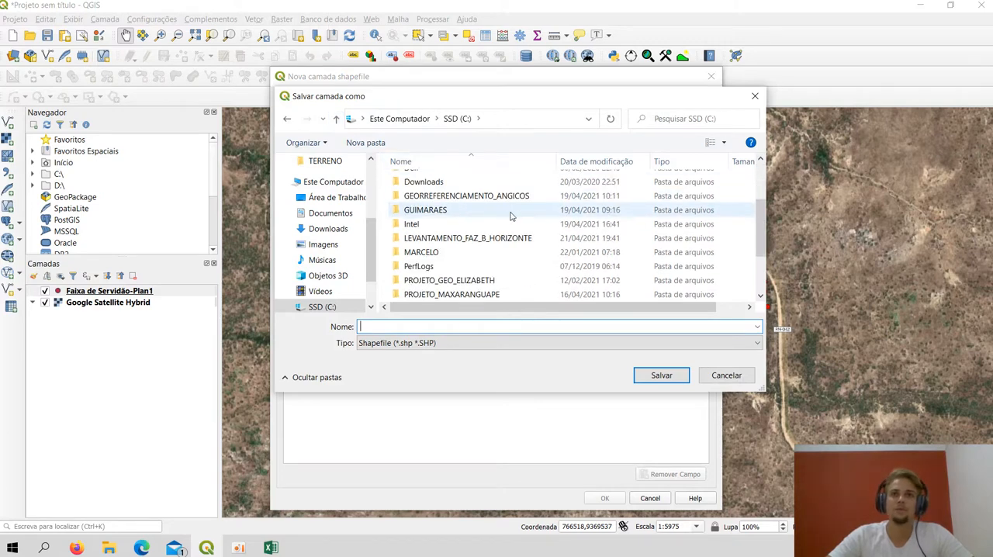
scroll(510, 216, down, 2)
scroll(511, 220, up, 4)
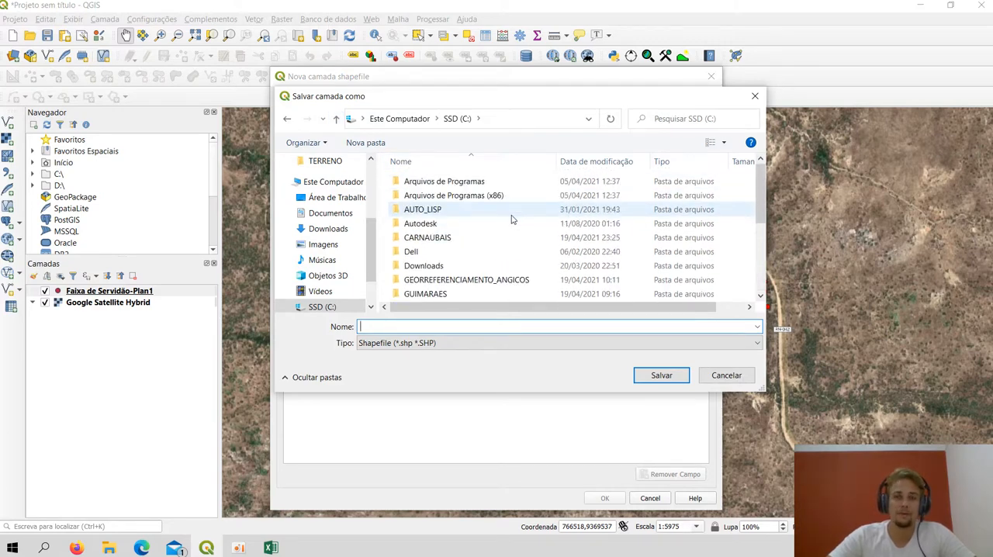
scroll(511, 219, down, 1)
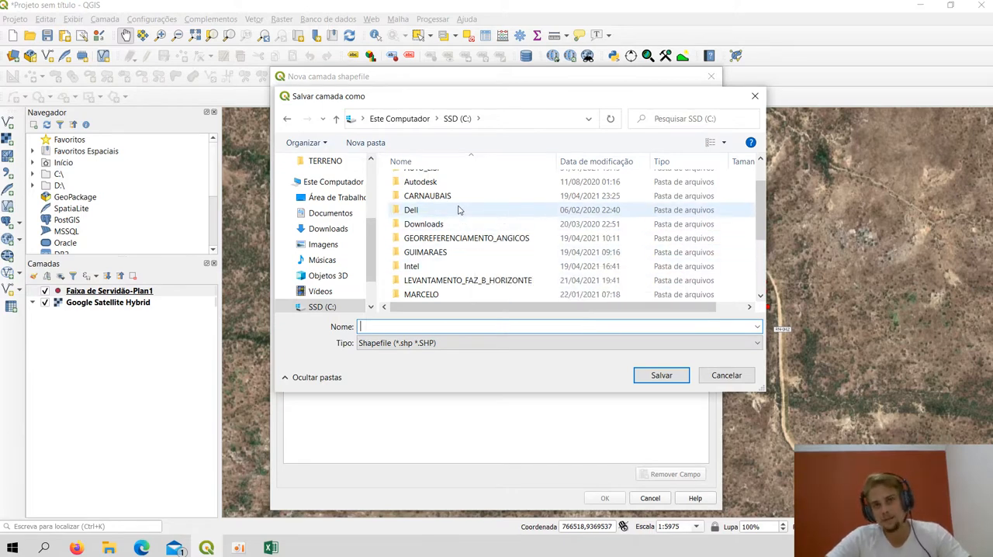
click(455, 283)
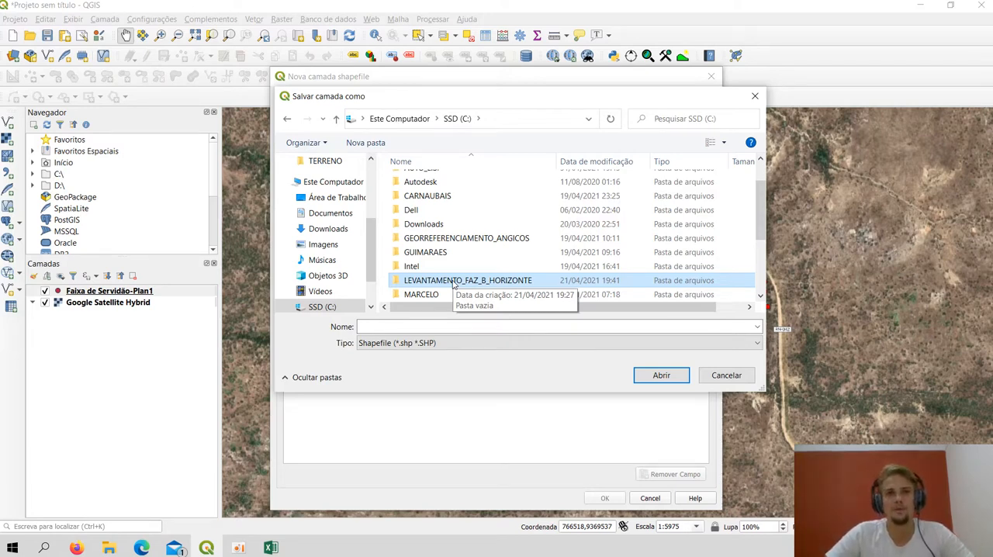
double_click(453, 282)
click(451, 327)
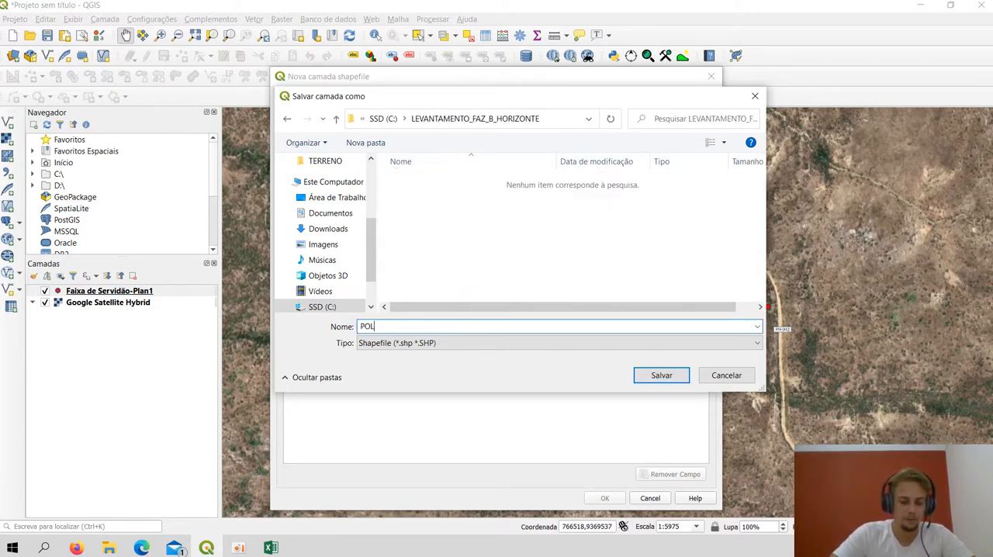
text(POLIGONAL)
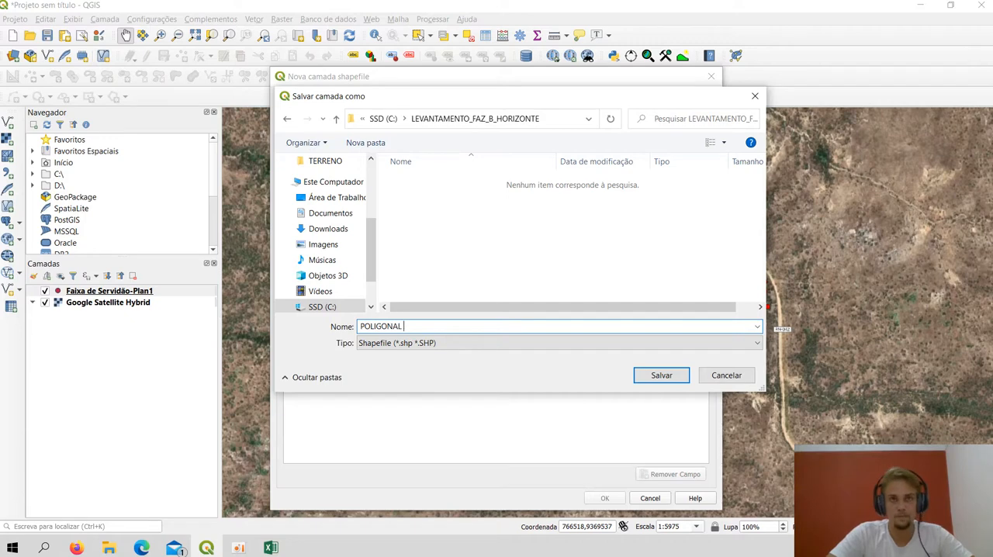
key(Return)
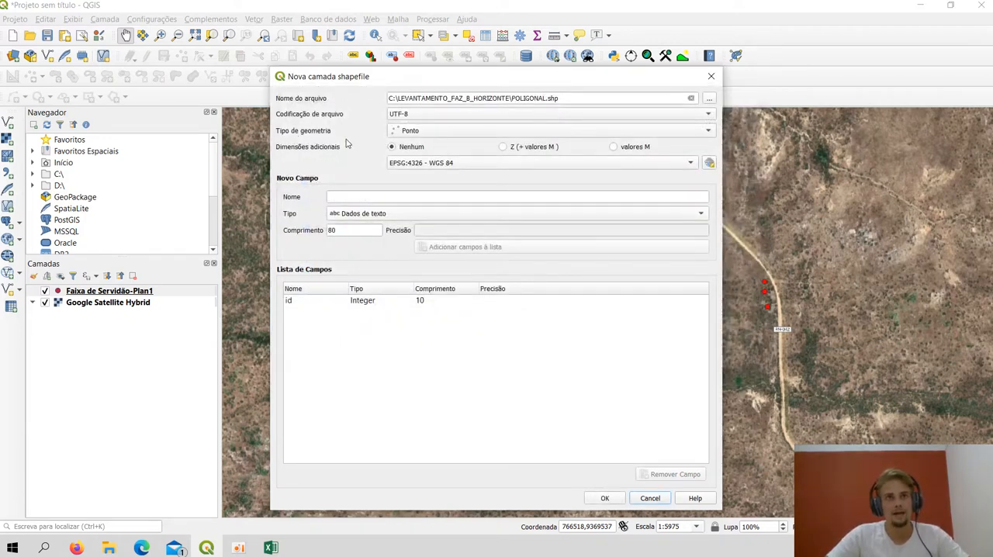
Create the layer with UTF-8 encoding, Polígono geometry and the project reference system EPSG:31984 - SIRGAS 2000 / UTM zone 24S
click(405, 116)
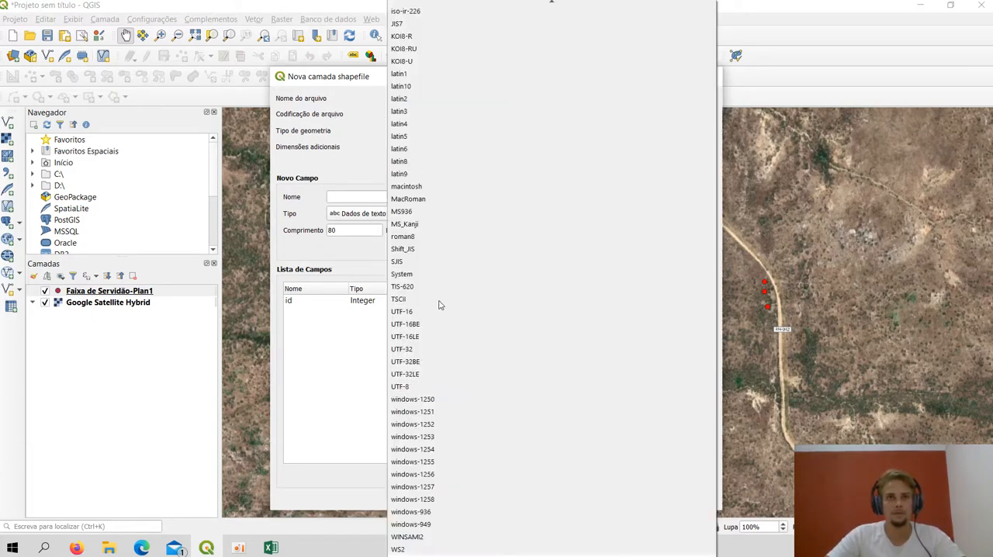
click(496, 386)
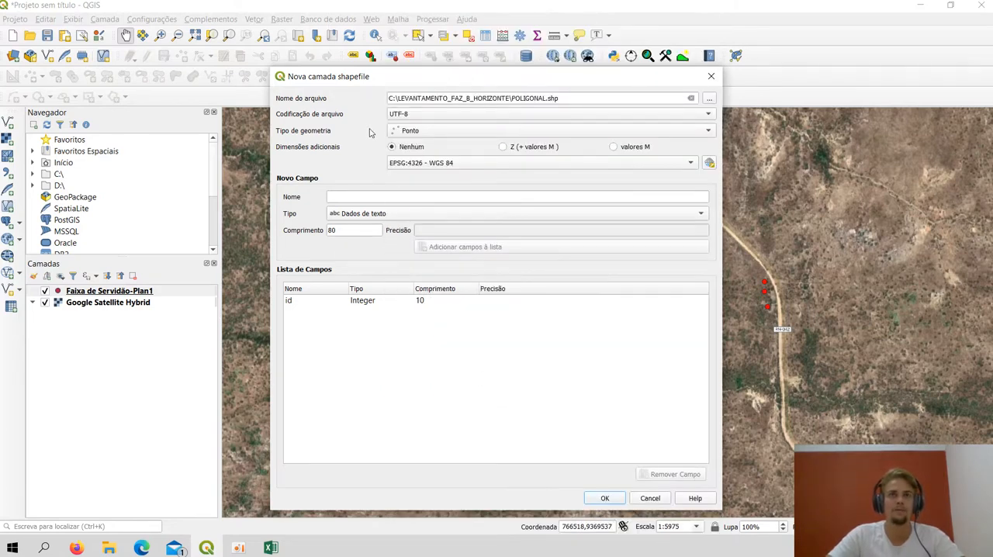
click(442, 135)
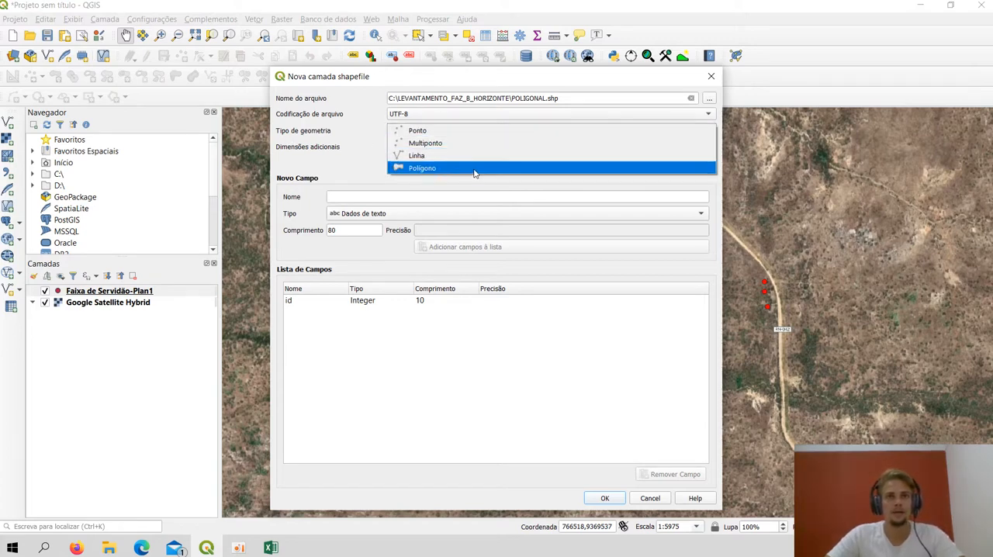
click(432, 169)
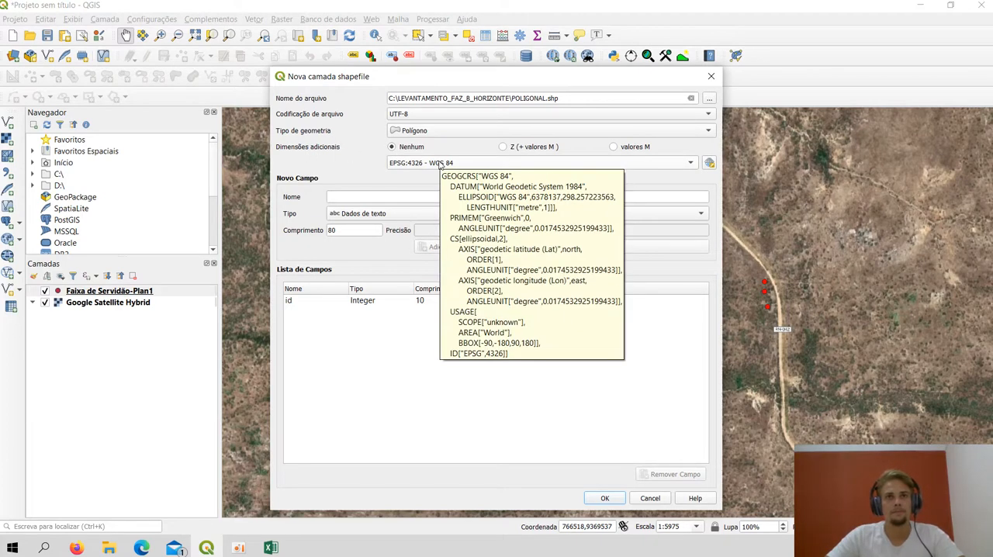
click(440, 163)
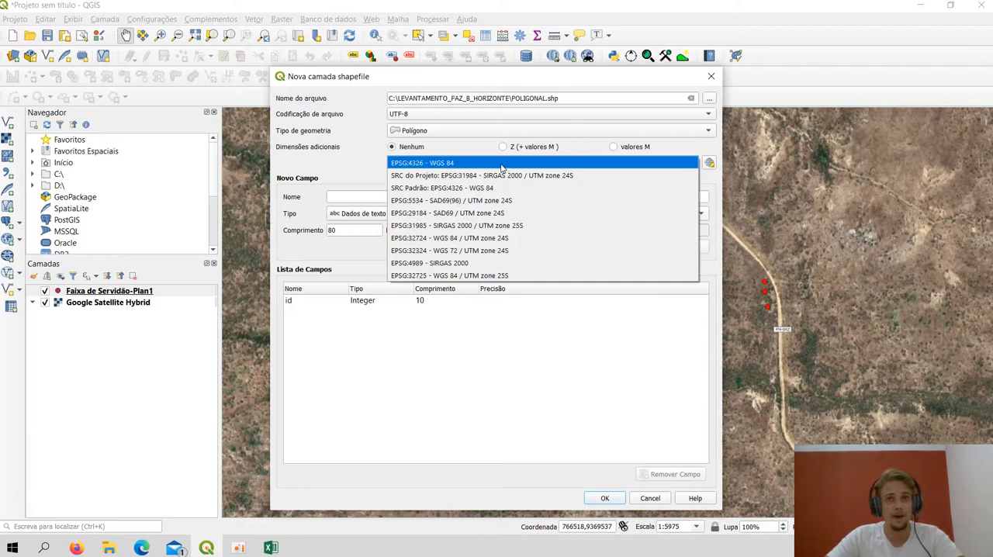
click(557, 177)
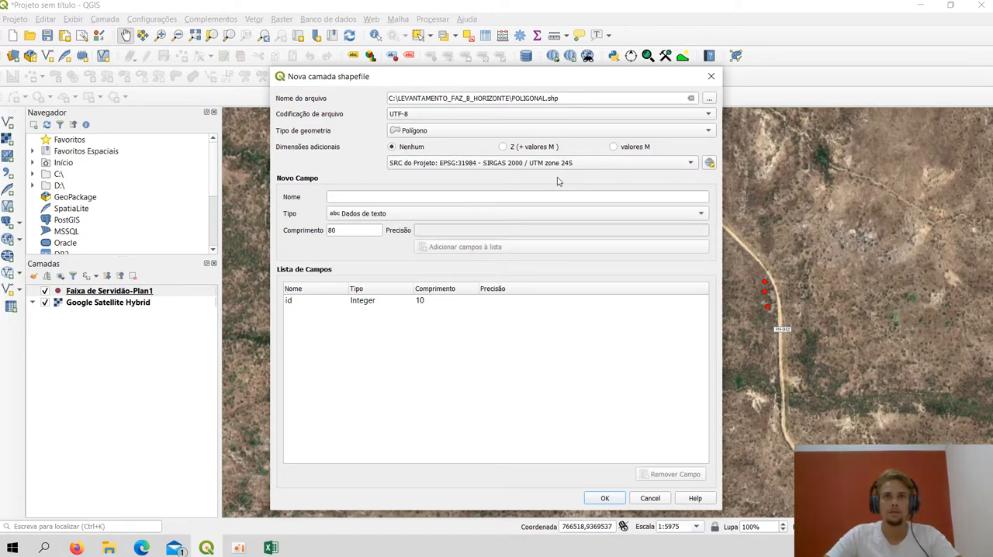
click(598, 499)
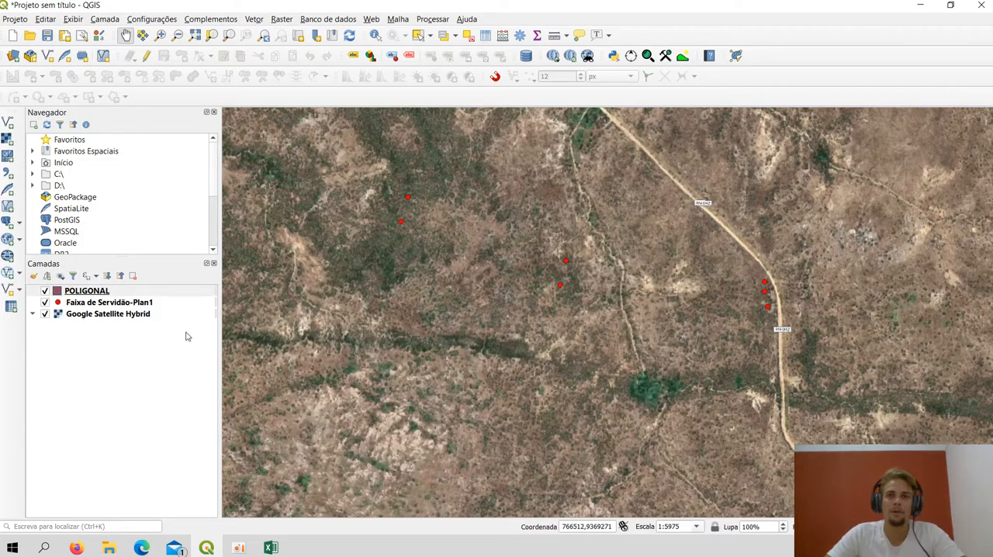
click(91, 293)
click(98, 342)
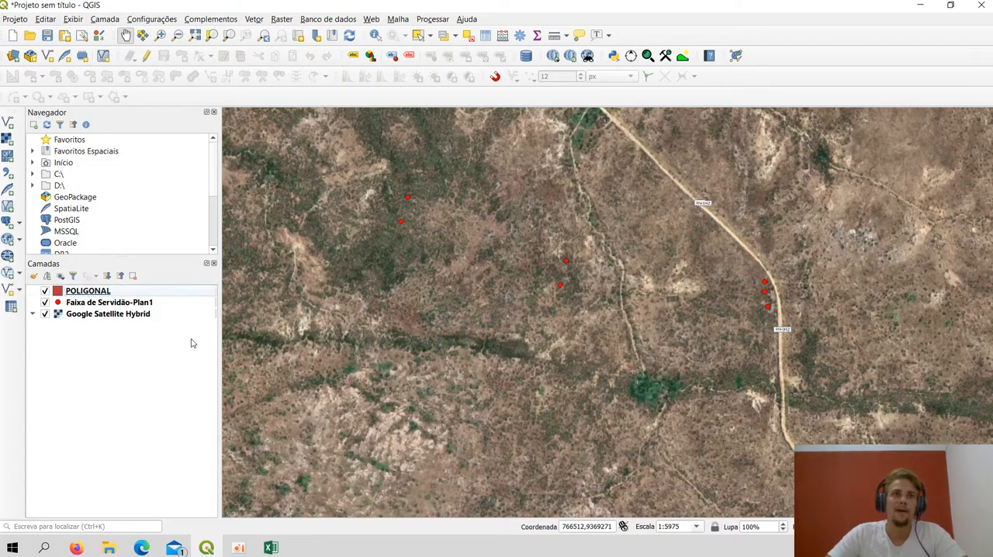
scroll(437, 334, down, 2)
scroll(532, 331, up, 2)
drag(437, 323, 607, 348)
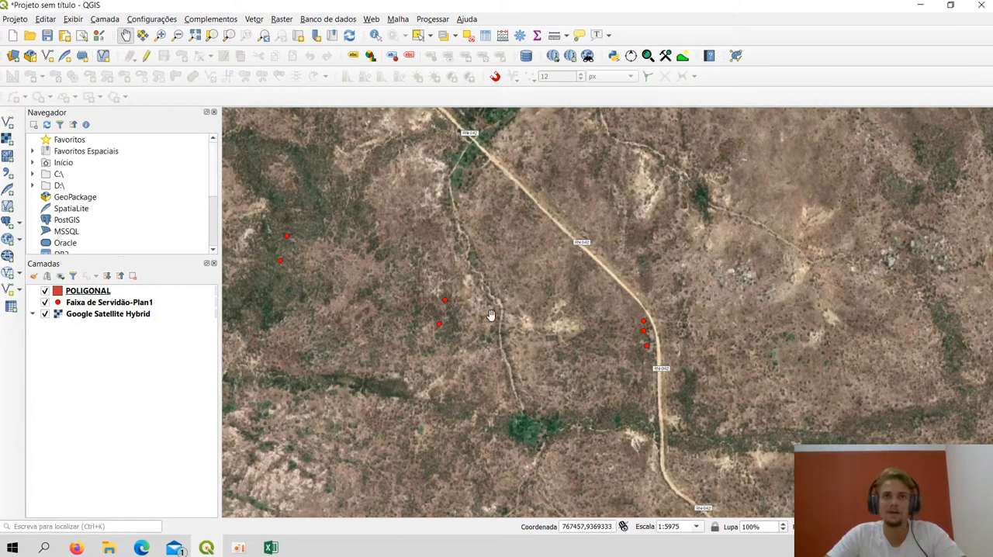
drag(522, 350, 566, 355)
scroll(389, 301, down, 1)
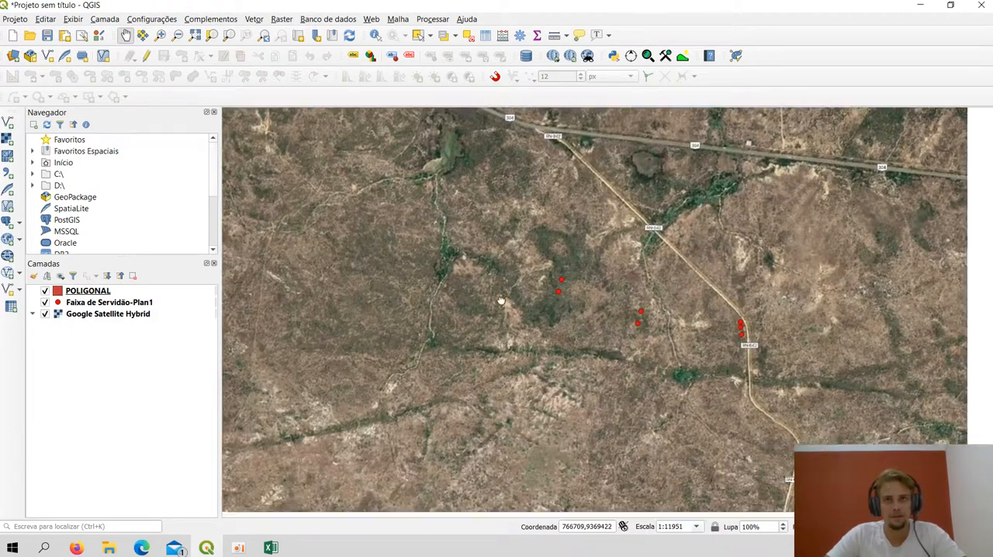
drag(501, 301, 448, 278)
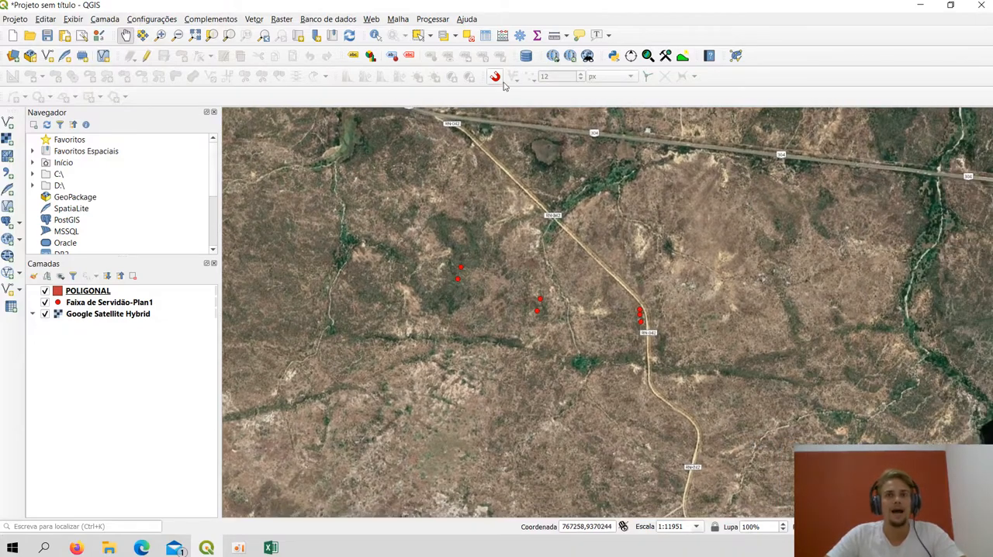
Hide the Ferramentas de aderência toolbar and display it again
right_click(704, 81)
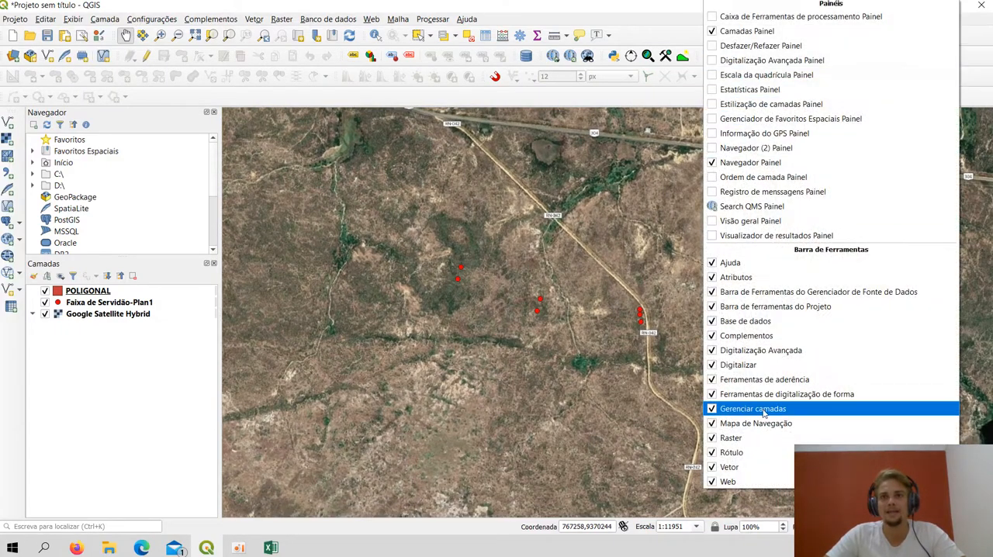
click(773, 379)
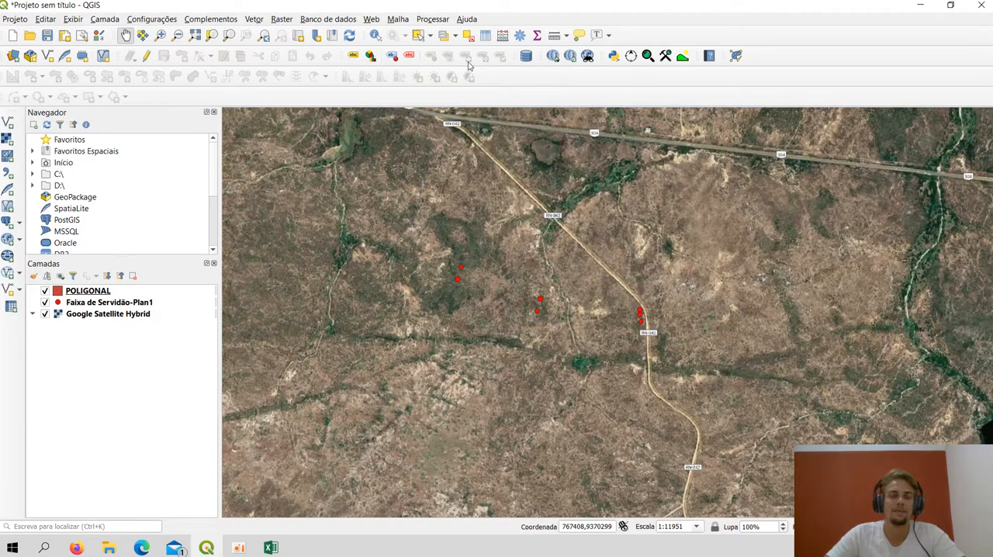
right_click(607, 88)
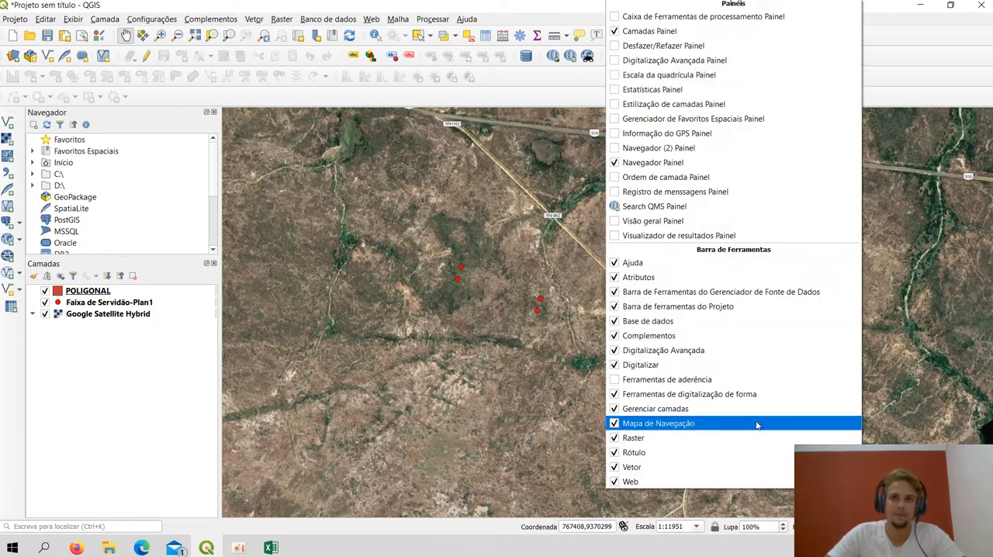
click(901, 63)
right_click(845, 56)
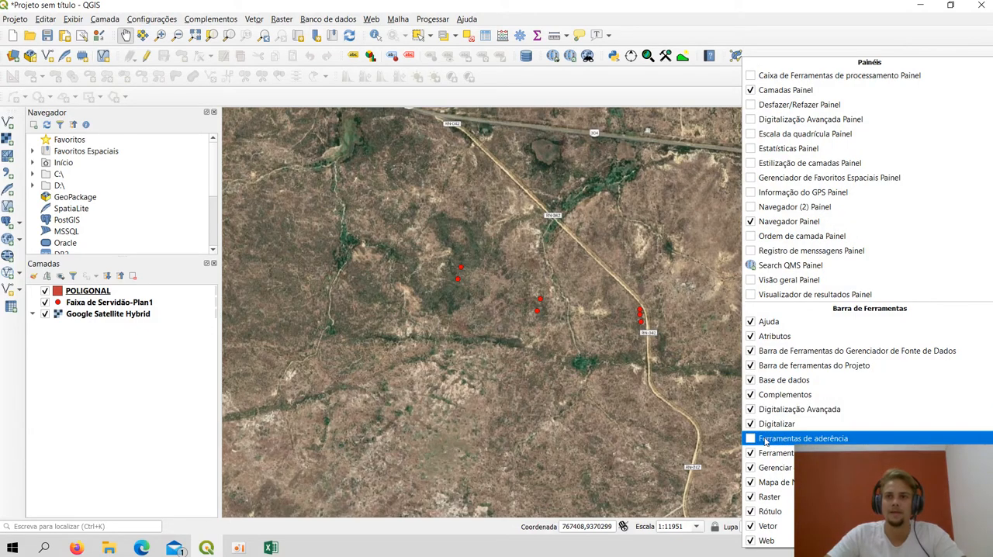
click(754, 442)
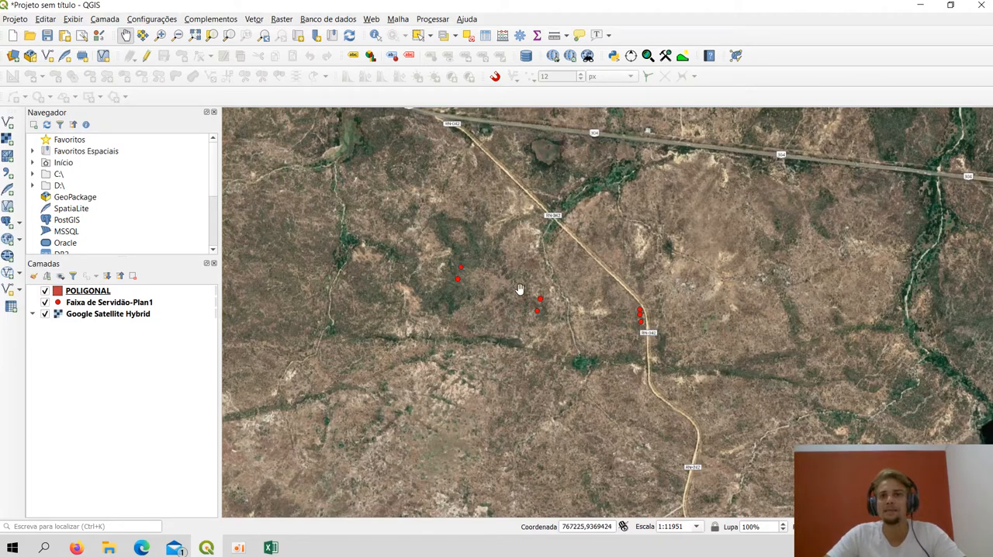
Enable snapping and switch the POLIGONAL layer to editing mode
click(495, 77)
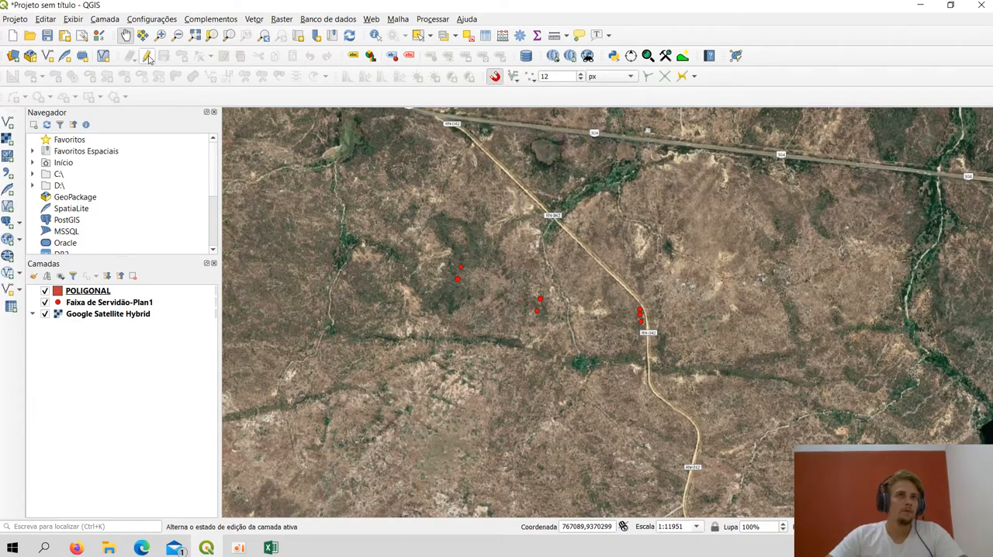
click(100, 292)
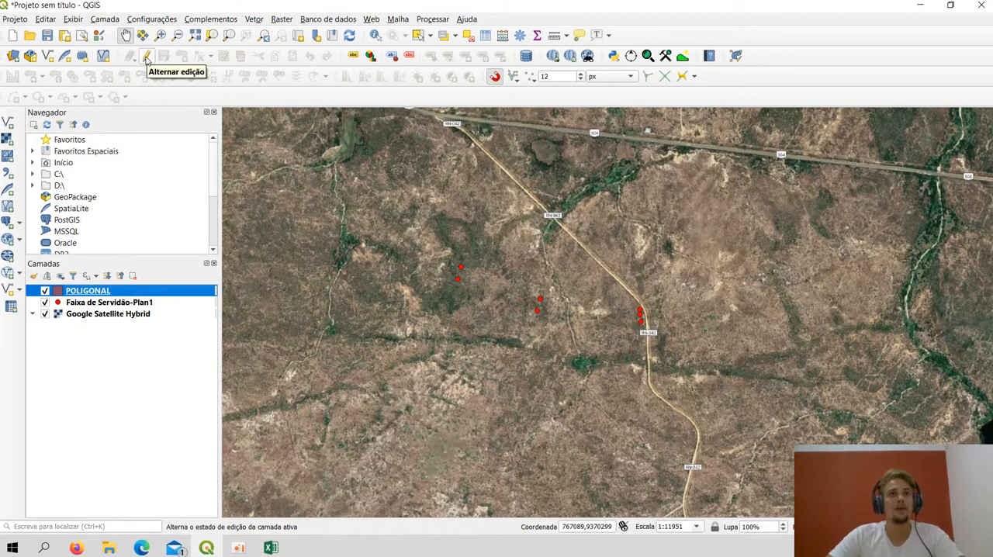
click(146, 59)
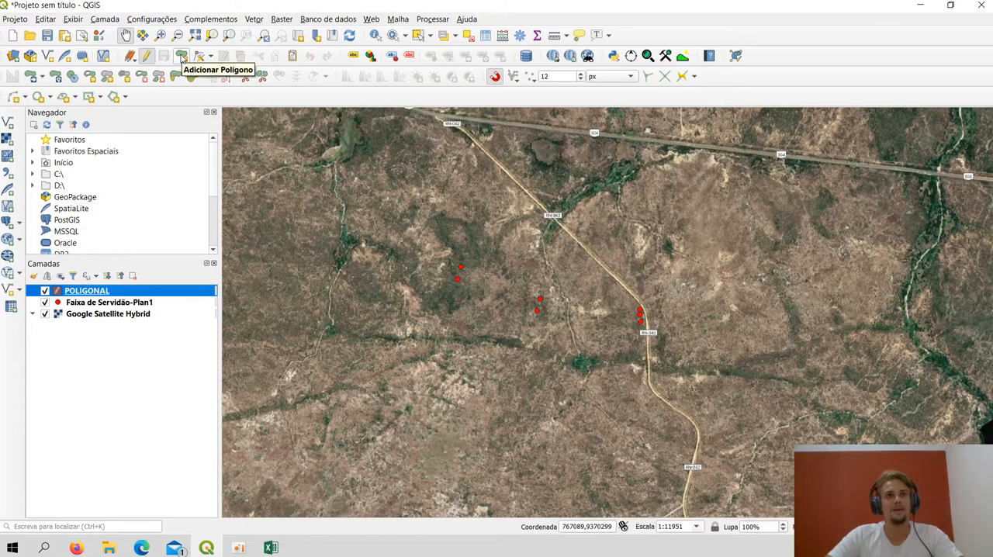
Draw a polygon in the POLIGONAL layer around the strip, snapping its vertices to the seven Faixa de Servidão-Plan1 points
click(182, 59)
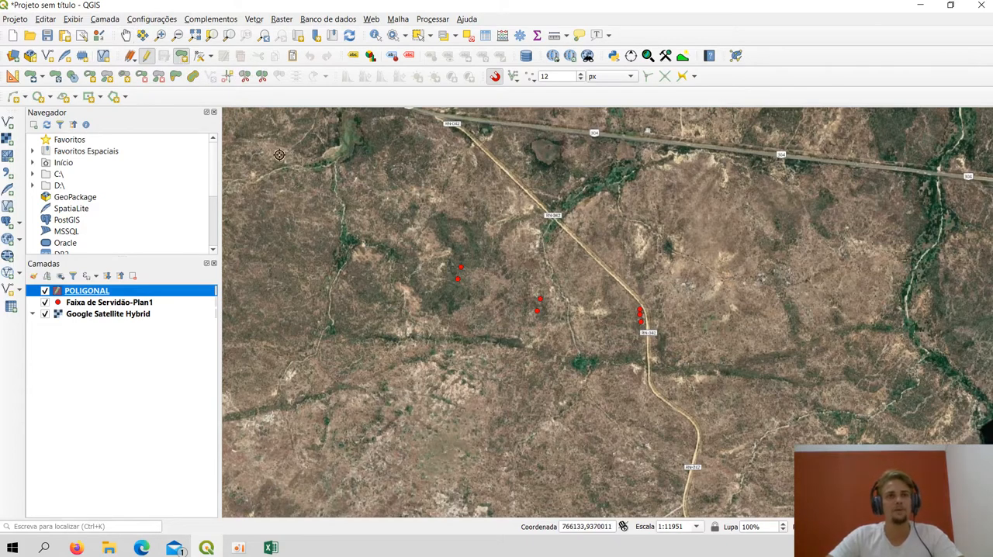
scroll(453, 271, up, 1)
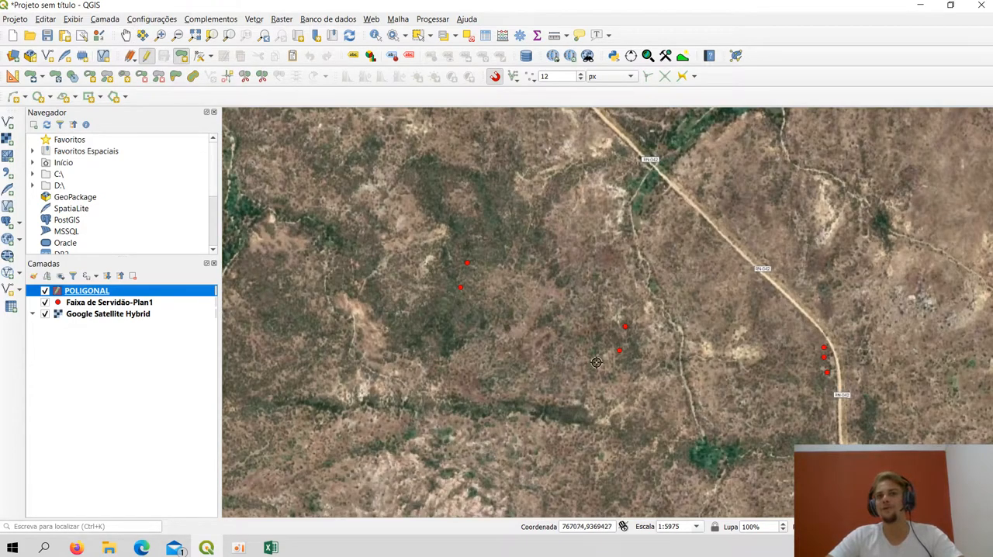
drag(655, 402, 602, 385)
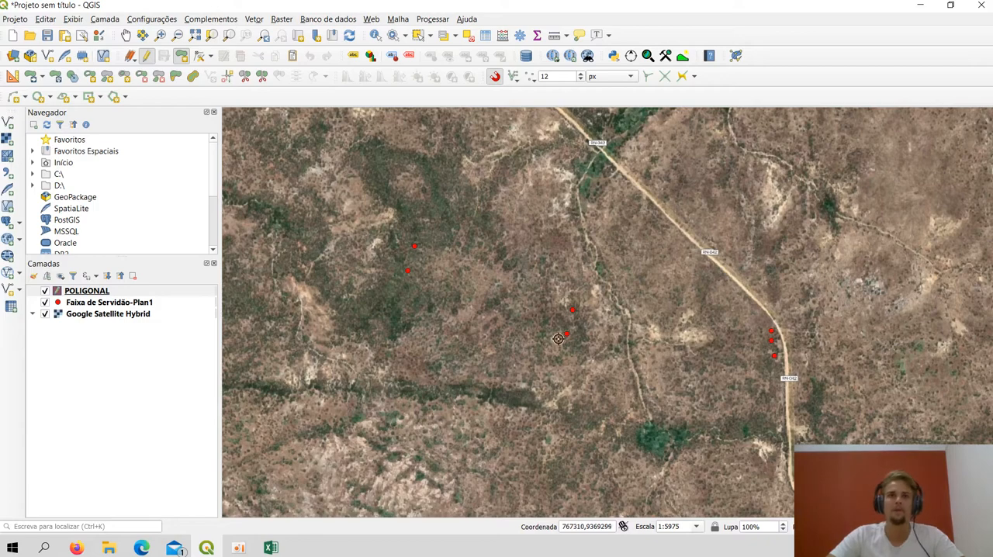
click(408, 271)
click(415, 247)
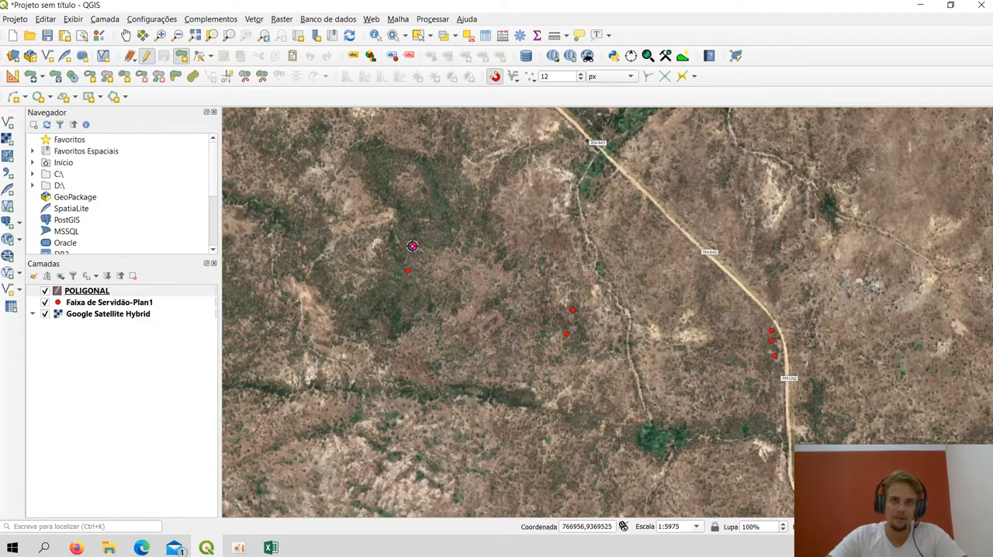
click(572, 309)
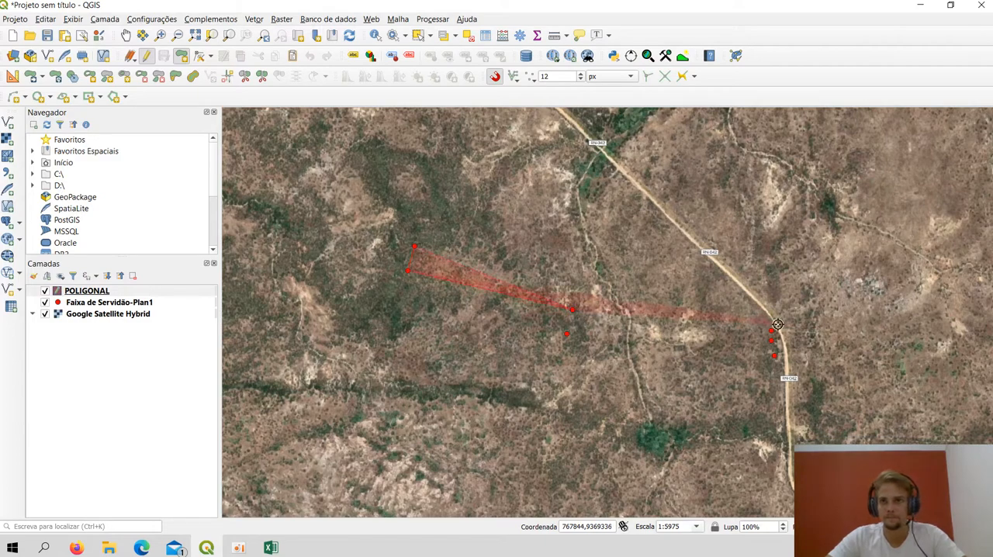
click(771, 331)
click(771, 340)
click(774, 355)
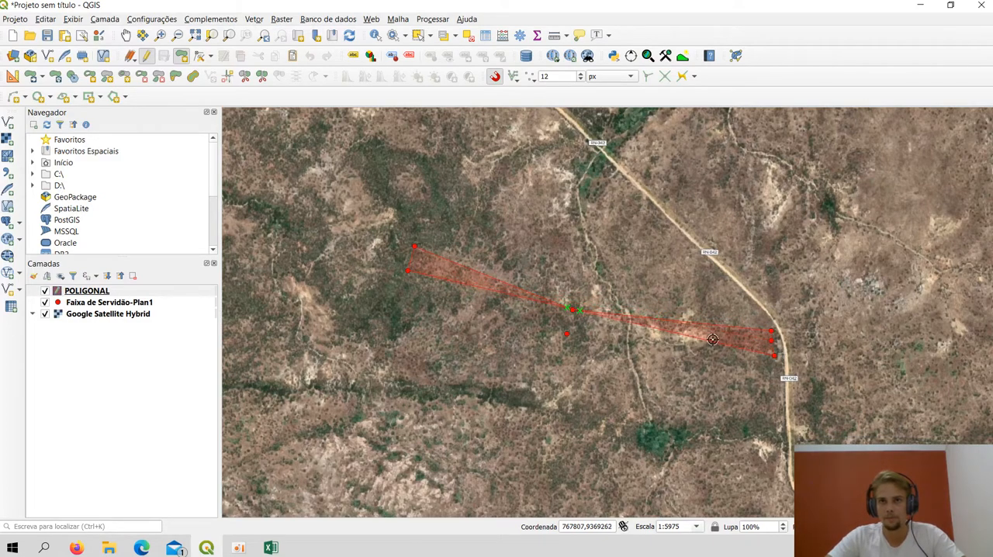
click(566, 334)
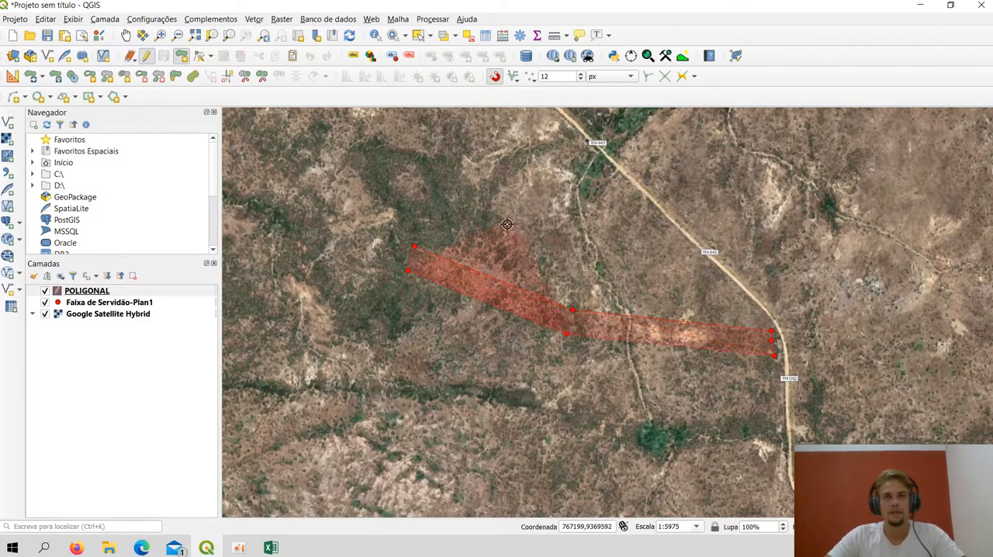
scroll(731, 395, up, 1)
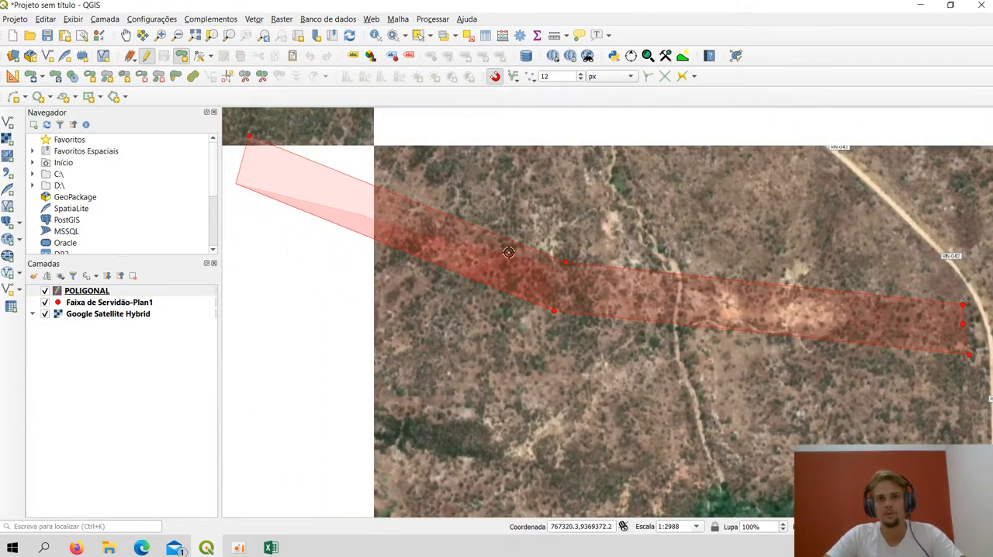
scroll(636, 255, down, 1)
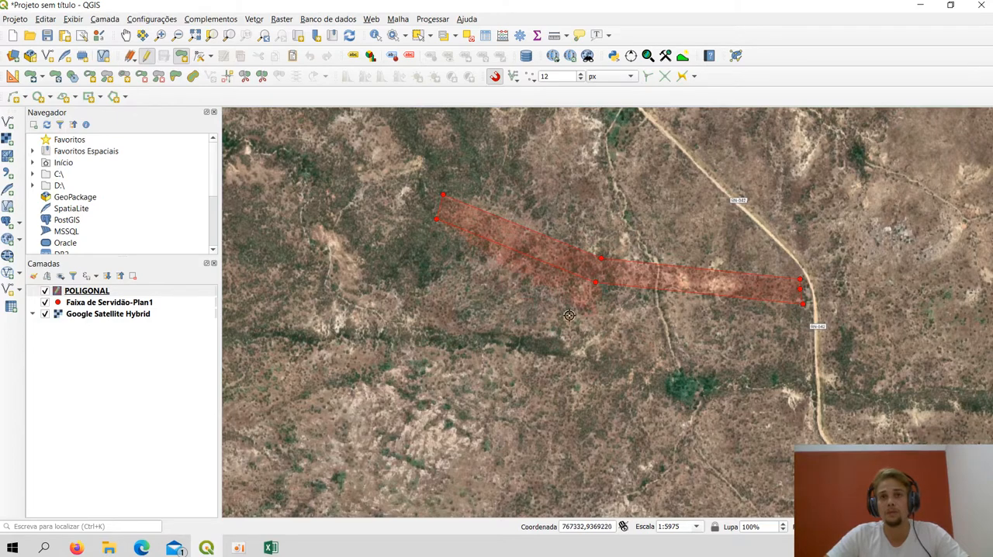
right_click(356, 291)
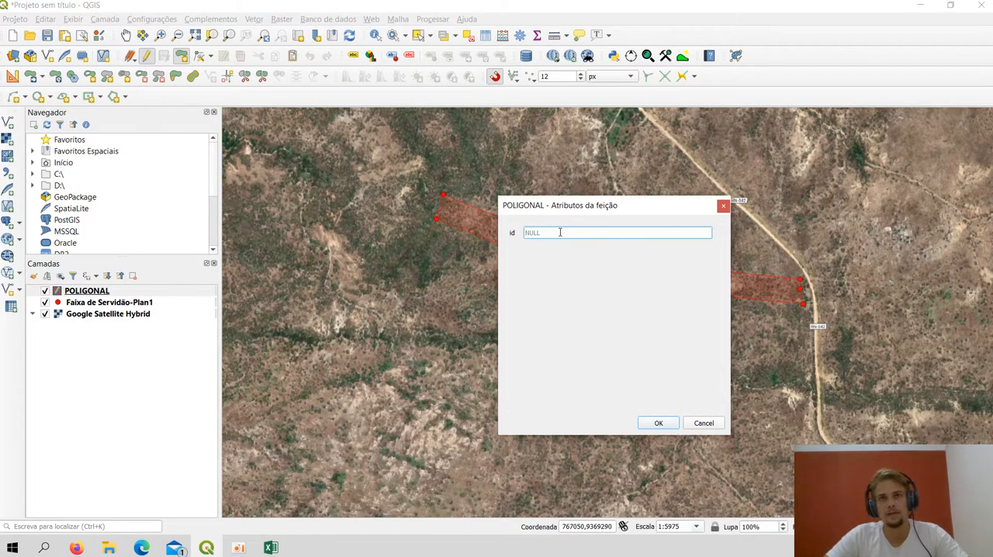
Assign id 1 to the new polygon and end editing of the POLIGONAL layer
drag(574, 214, 473, 180)
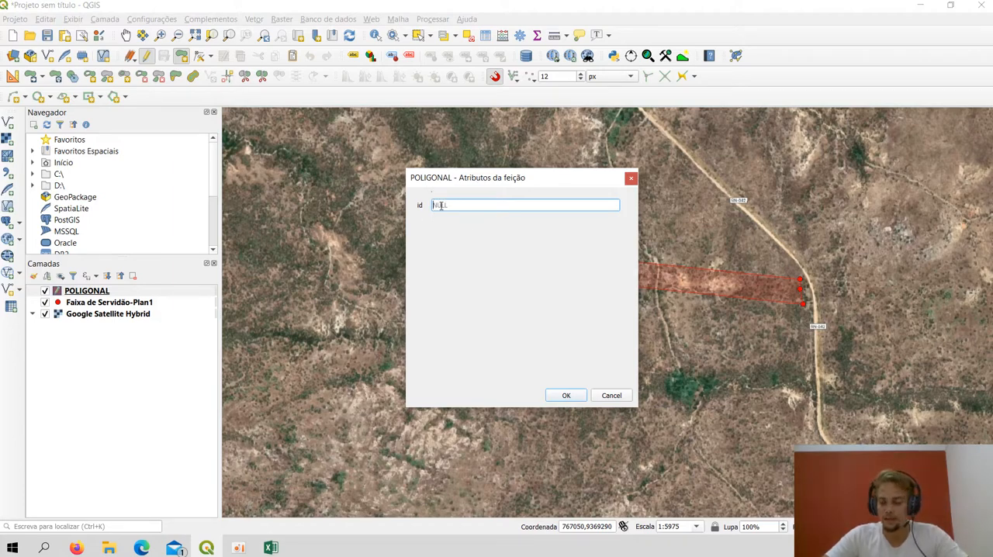
text(1)
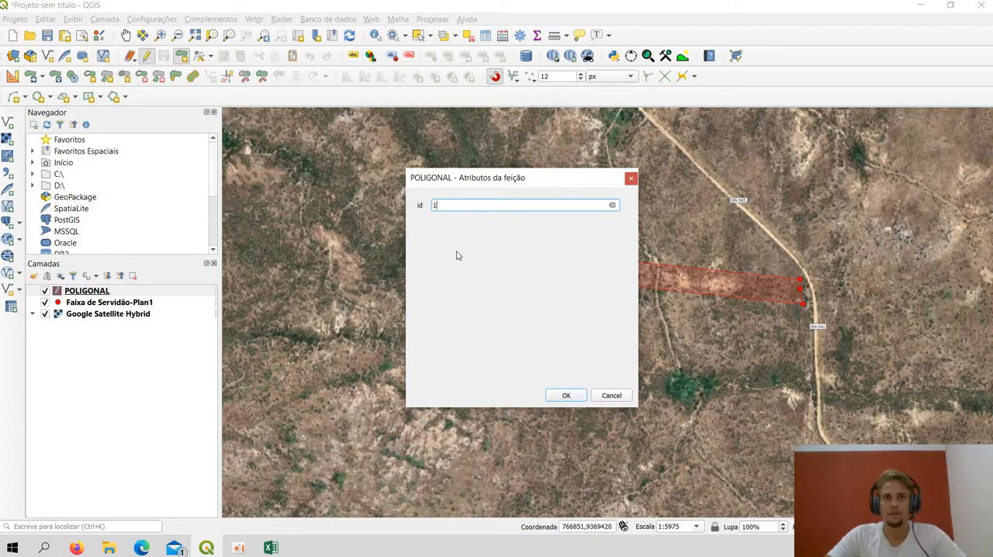
click(567, 396)
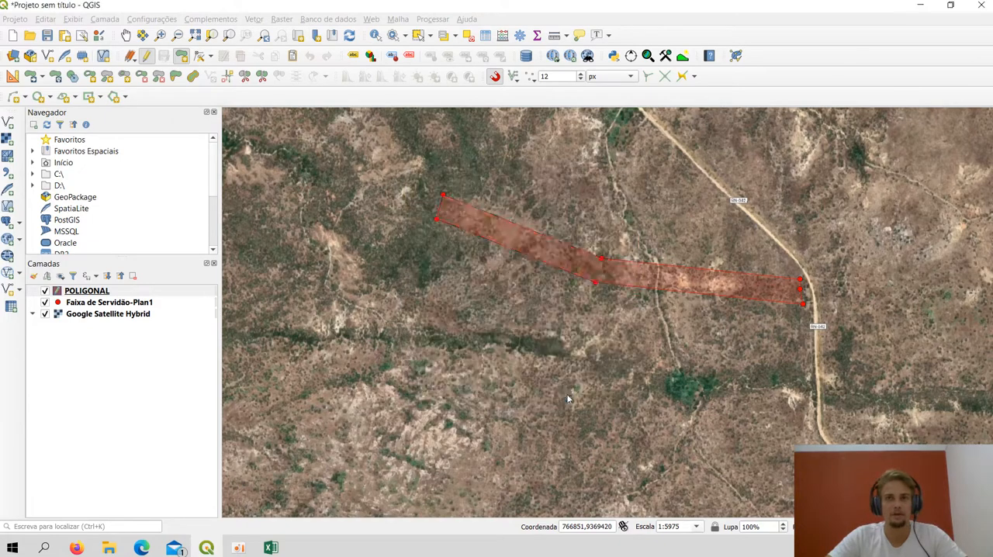
scroll(533, 249, down, 1)
scroll(533, 249, up, 1)
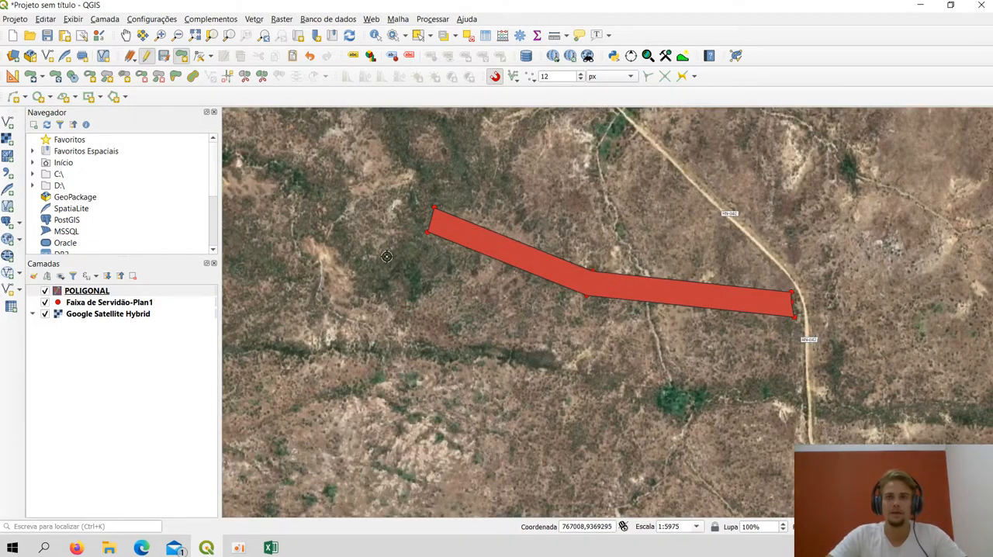
drag(895, 240, 891, 271)
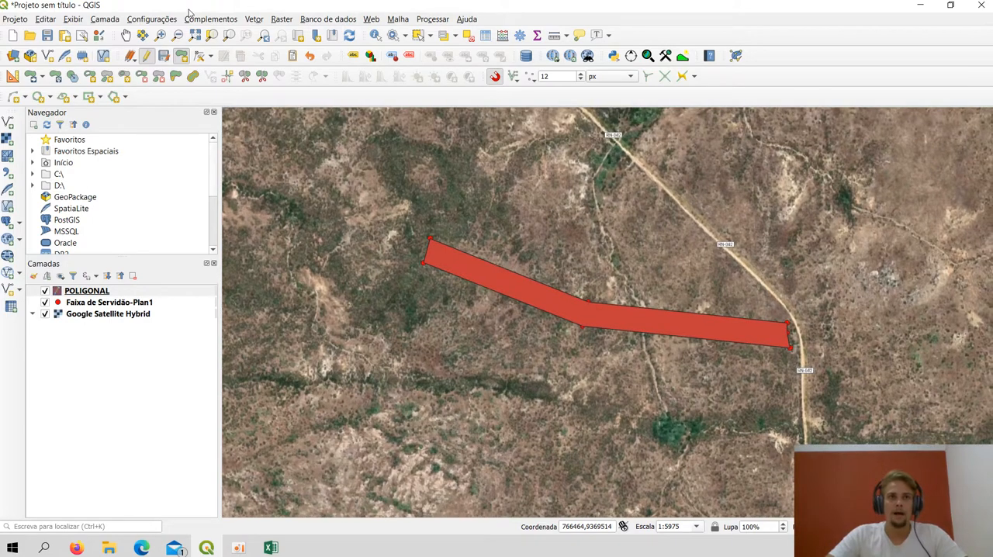
click(147, 56)
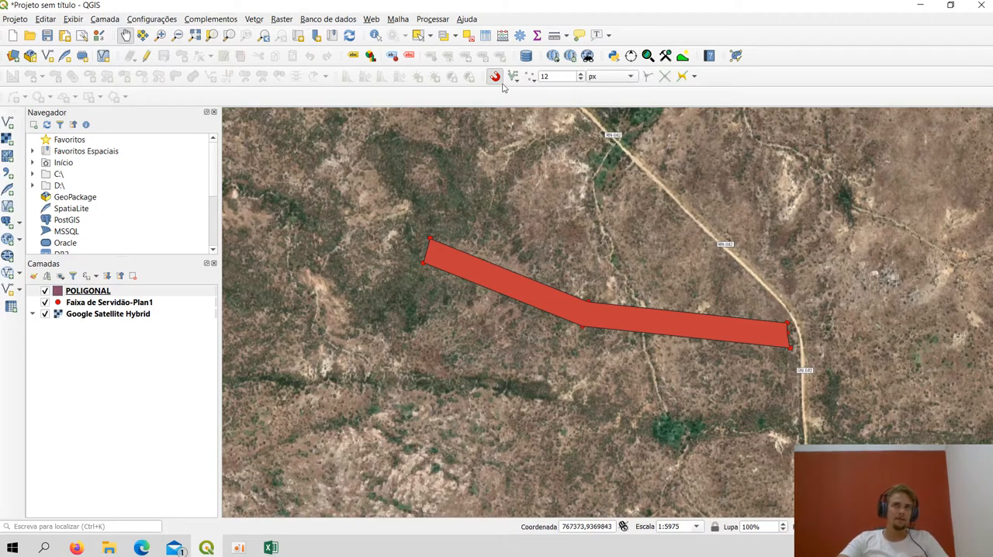
Search the available plugins for CAL and review the description of Azimuth and Distance Calculator
click(203, 23)
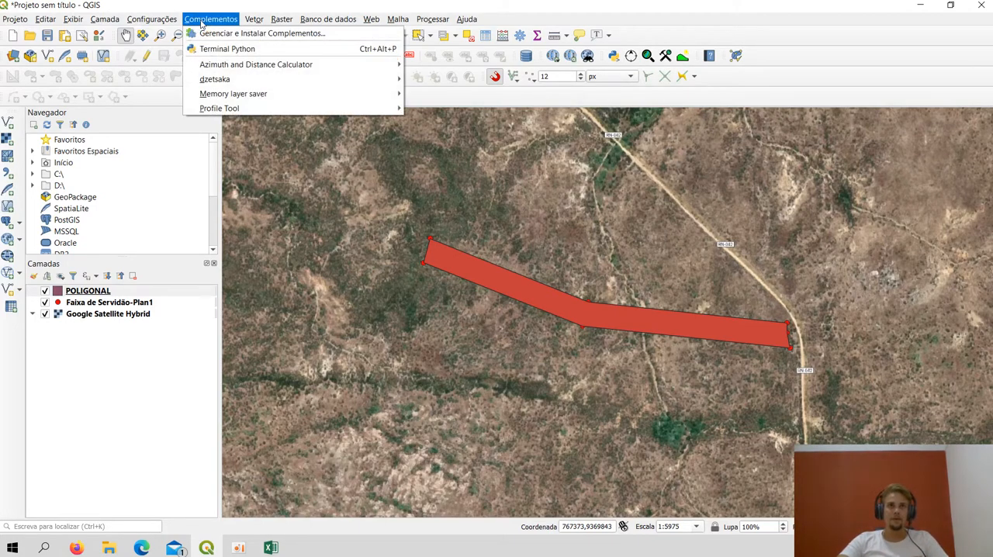
click(221, 32)
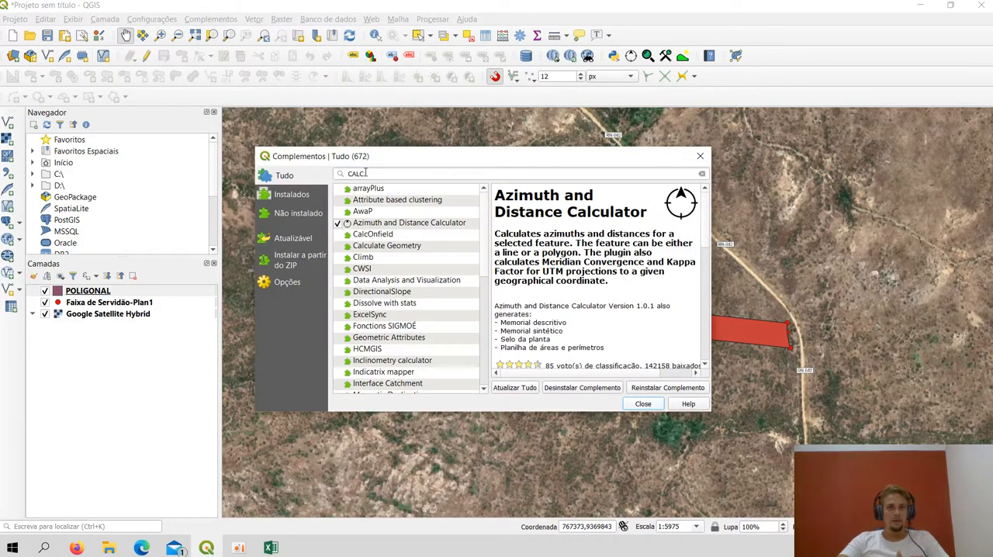
drag(365, 173, 347, 172)
key(BackSpace)
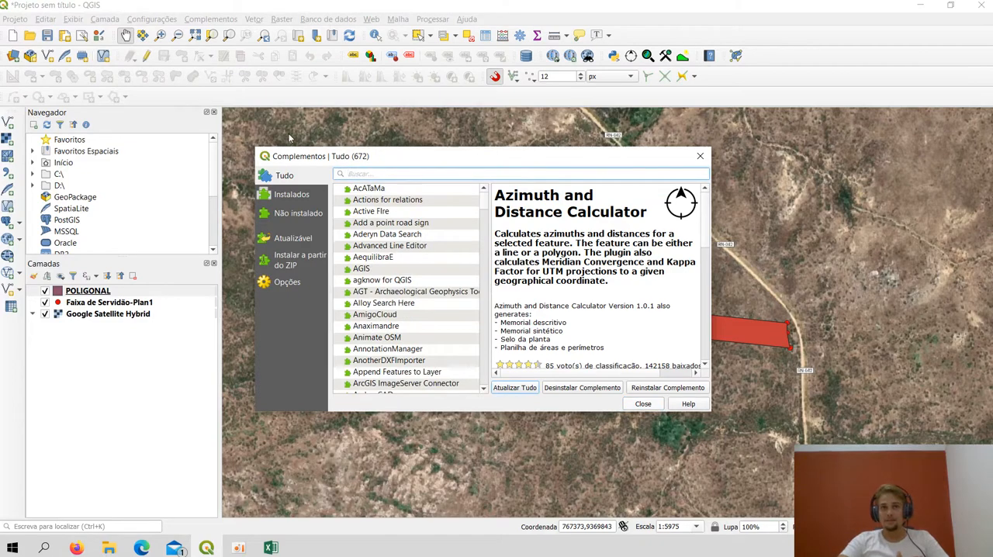
scroll(464, 267, down, 4)
scroll(461, 268, up, 4)
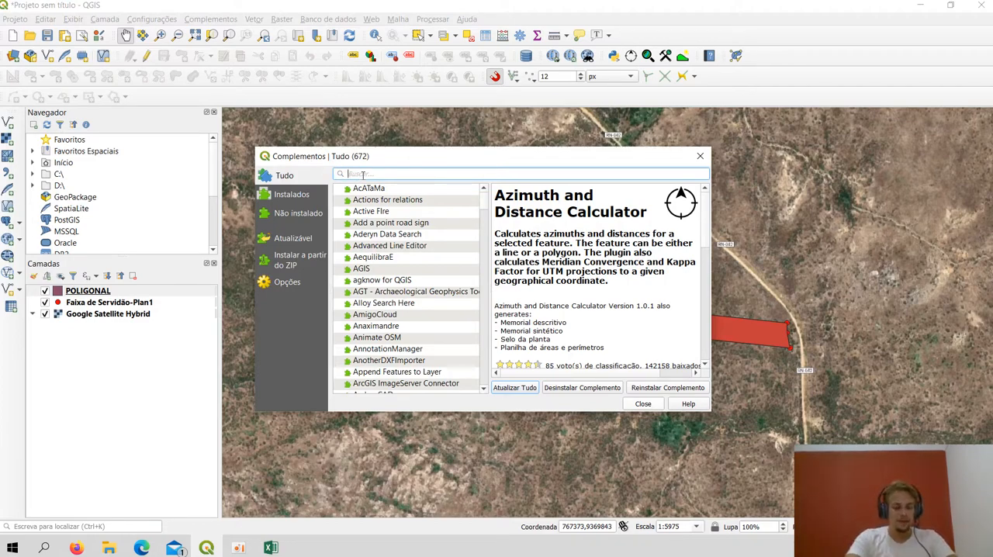
text(CAL)
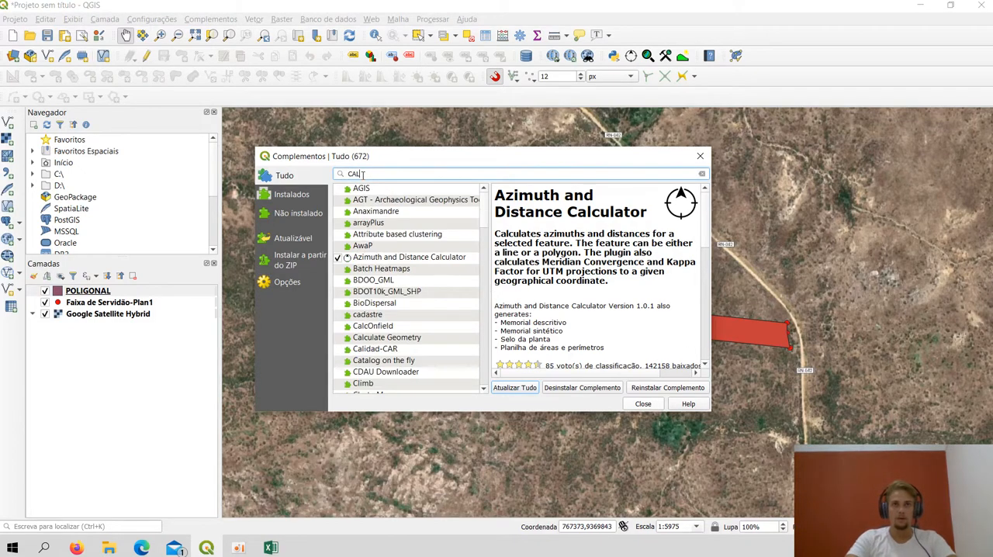
click(393, 261)
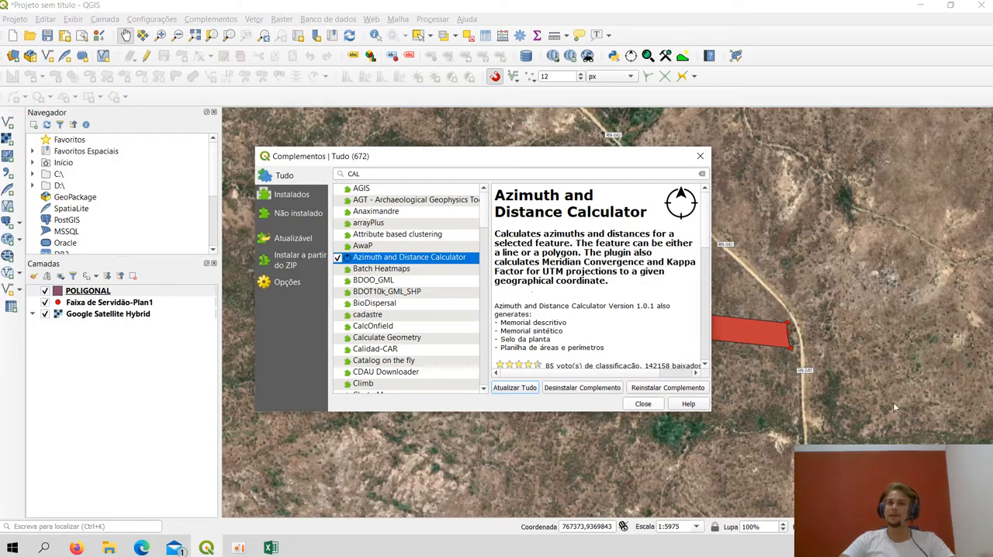
scroll(566, 303, down, 1)
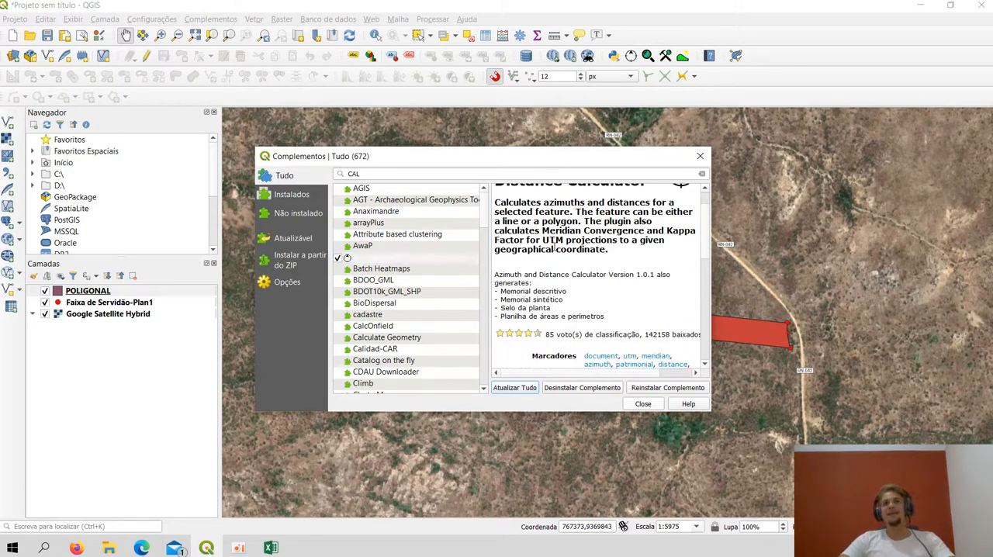
scroll(525, 237, down, 1)
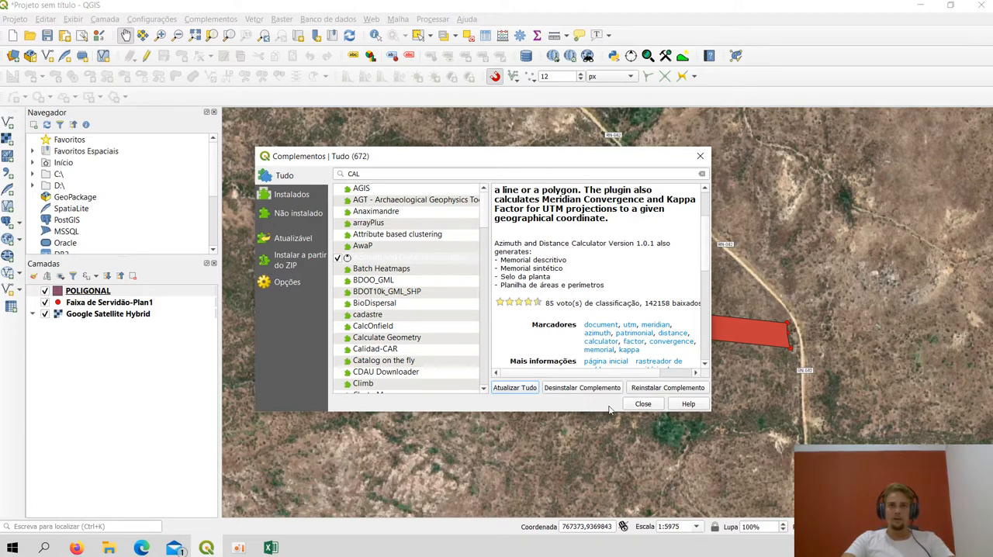
click(650, 404)
Select the strip polygon and open the azimuth and distance calculation of the Azimuth and Distance Calculator plugin for it
scroll(653, 393, up, 1)
scroll(653, 393, up, 5)
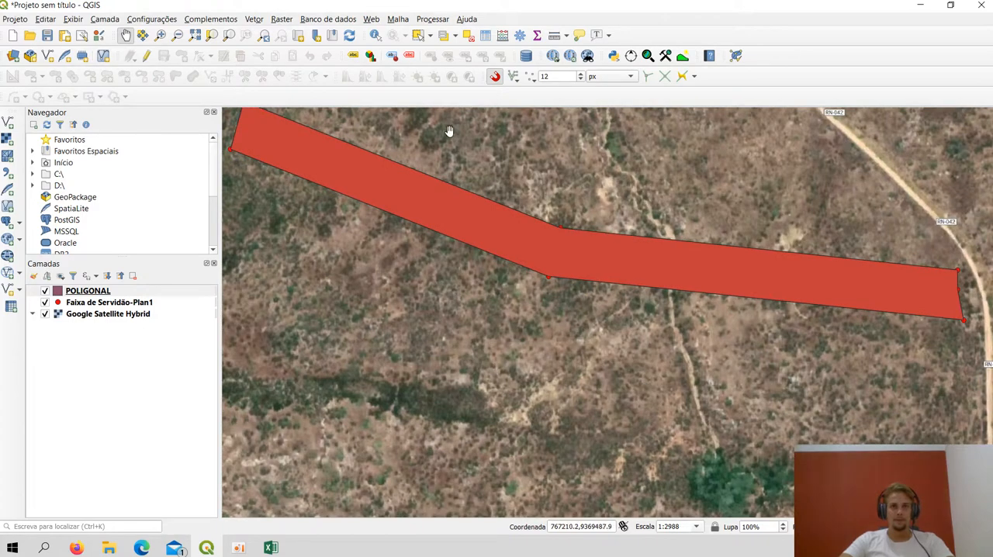
drag(450, 131, 559, 211)
scroll(662, 268, down, 1)
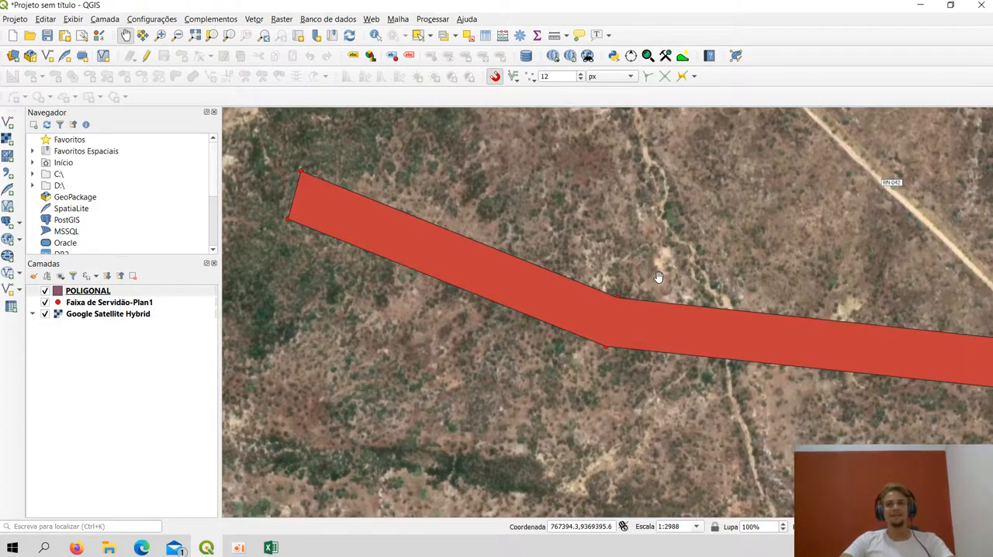
scroll(625, 265, down, 2)
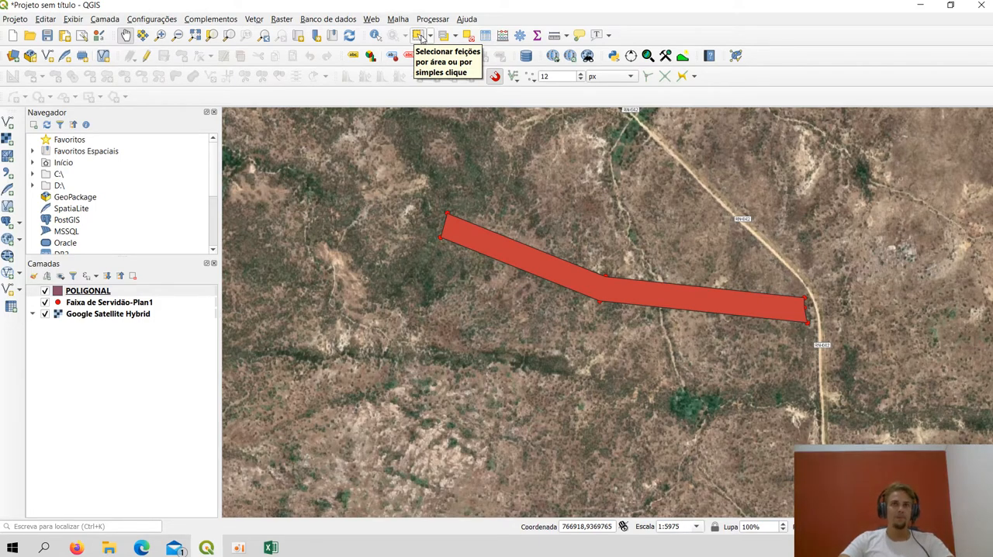
click(419, 37)
click(462, 240)
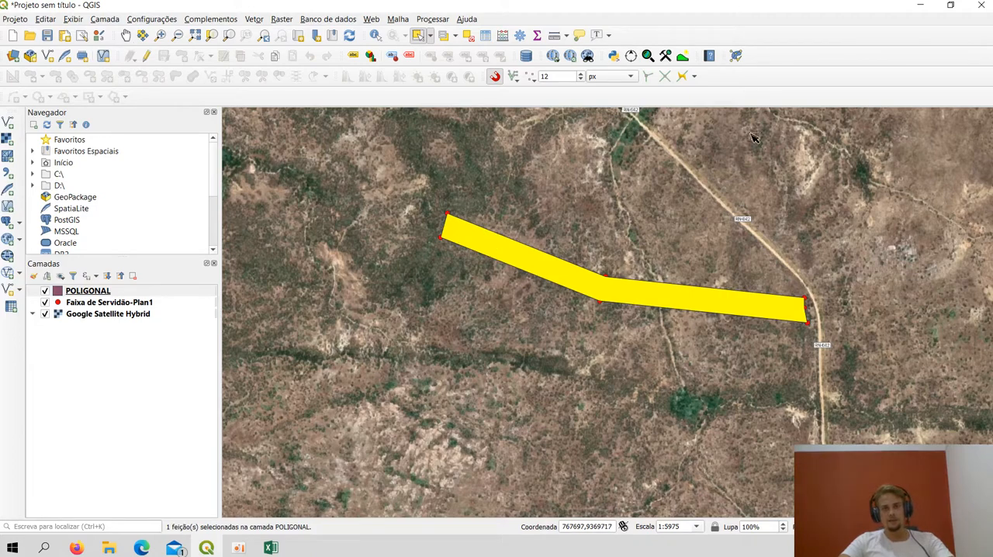
click(630, 56)
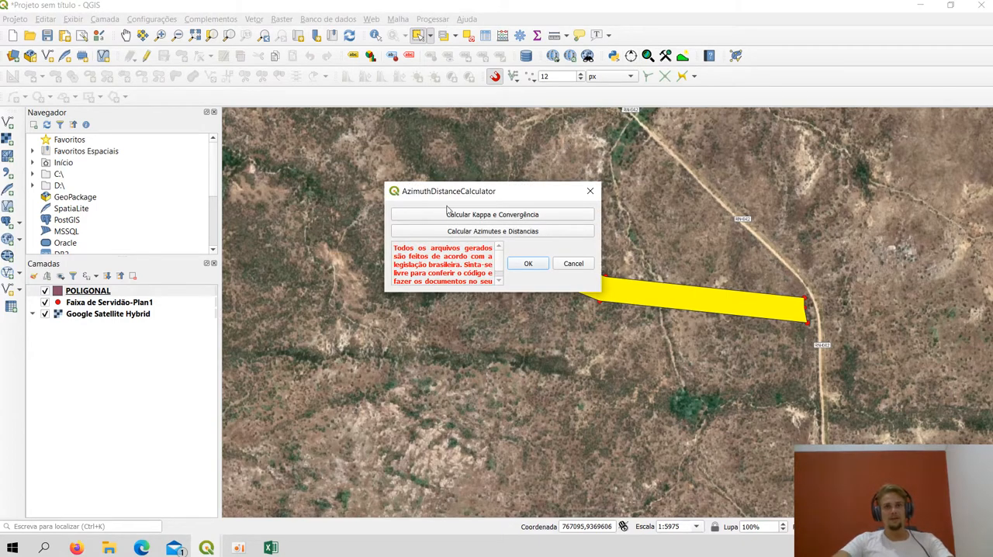
click(518, 234)
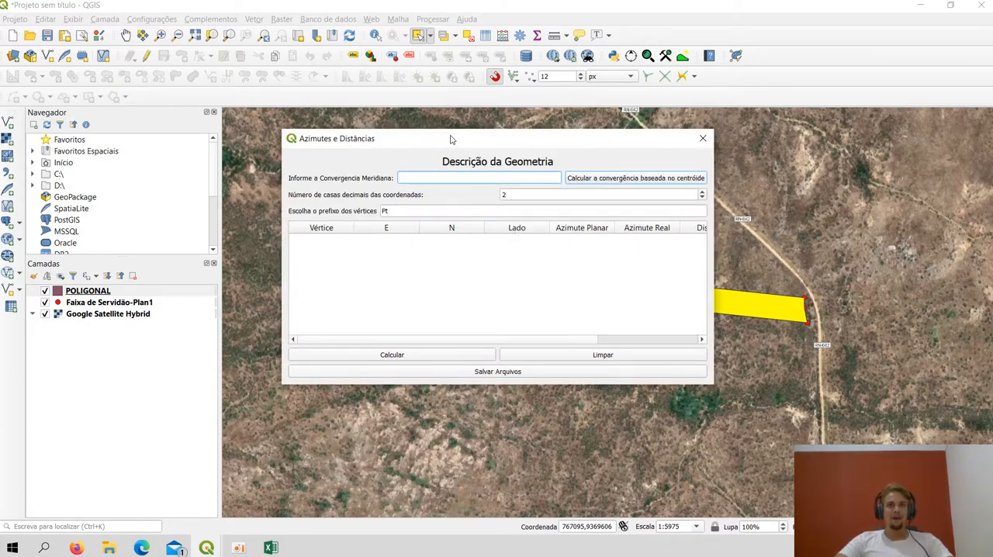
drag(453, 140, 392, 119)
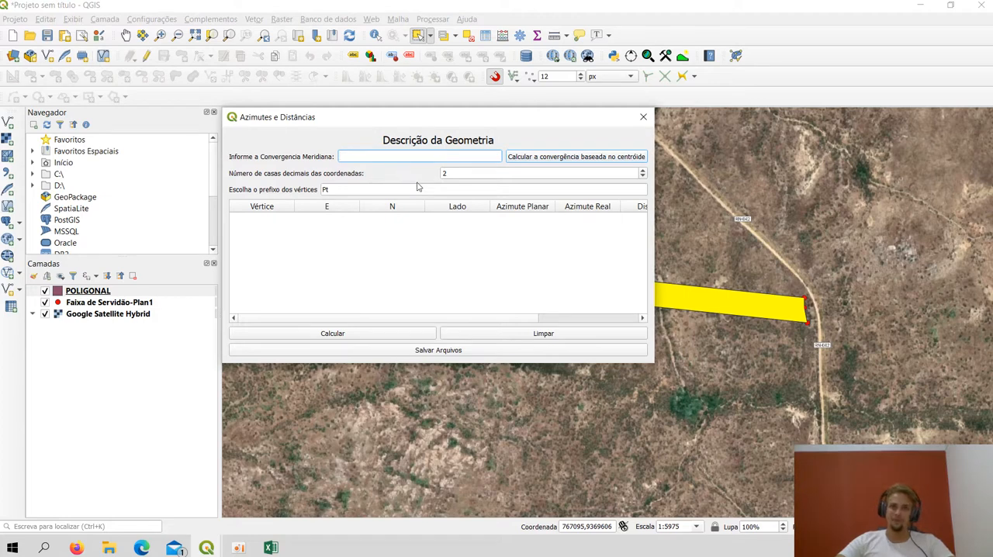
Calculate the meridian convergence from the polygon's centroid and increase the number of decimal places for the coordinates by one
click(561, 160)
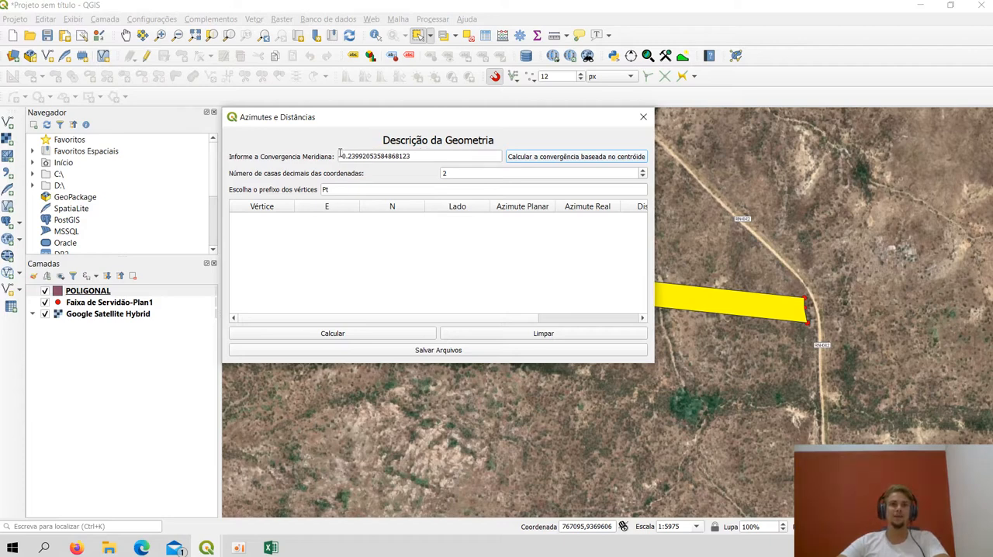
drag(398, 156, 411, 156)
click(477, 160)
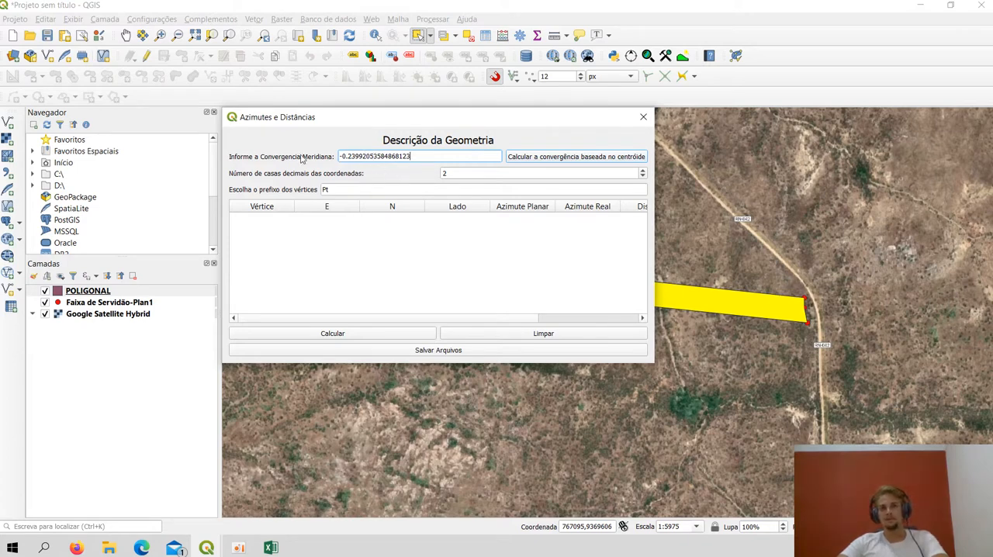
click(444, 175)
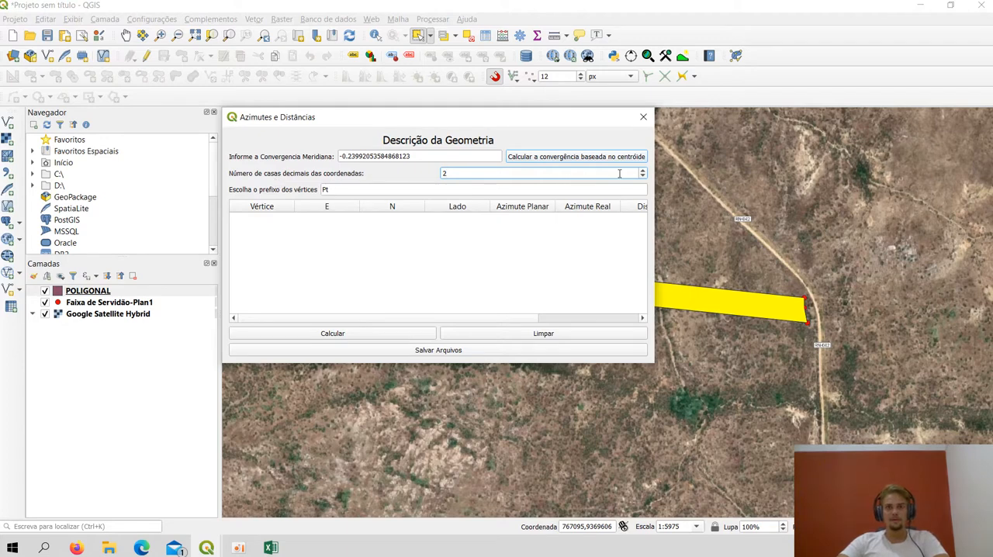
click(643, 170)
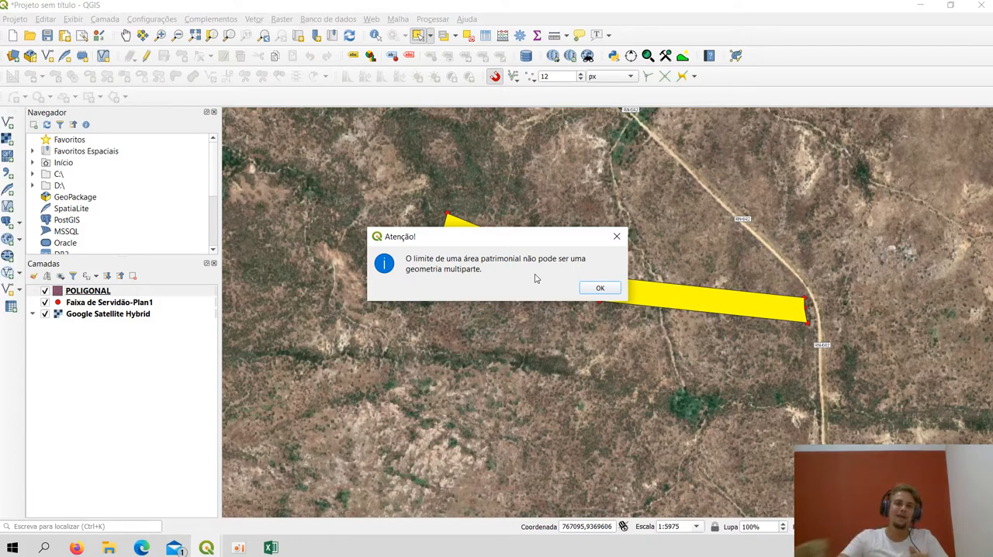
Dismiss the multipart geometry notice and close the azimuth and distance calculation
click(599, 288)
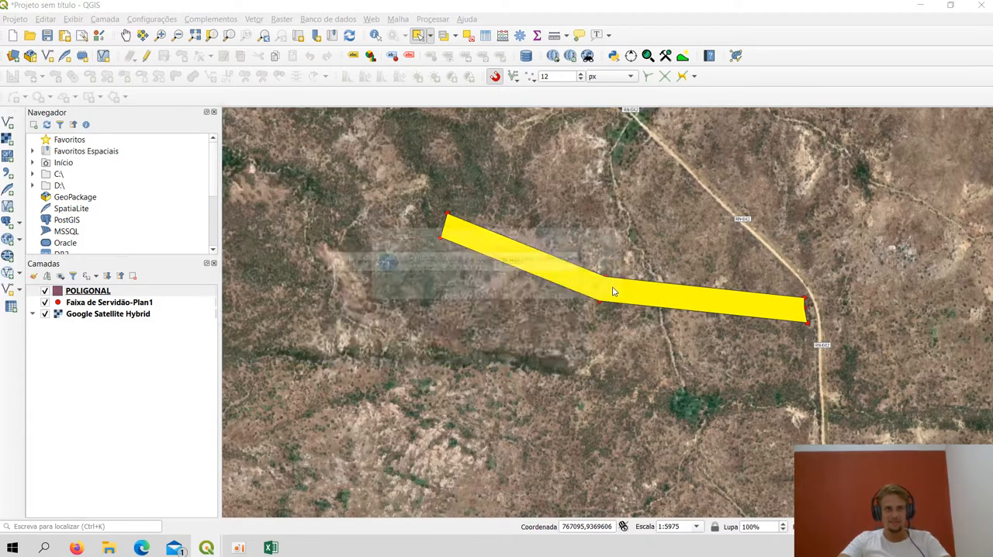
click(563, 412)
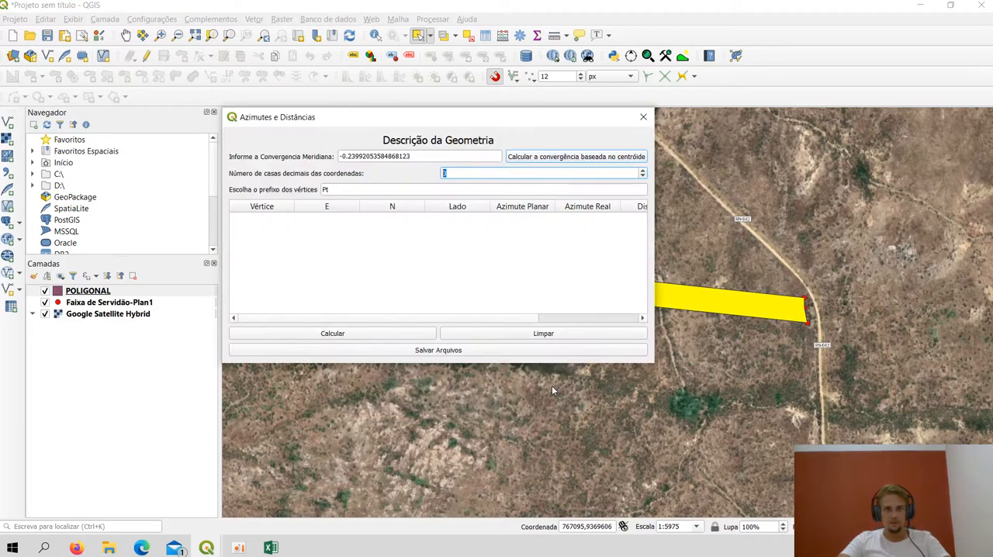
click(643, 117)
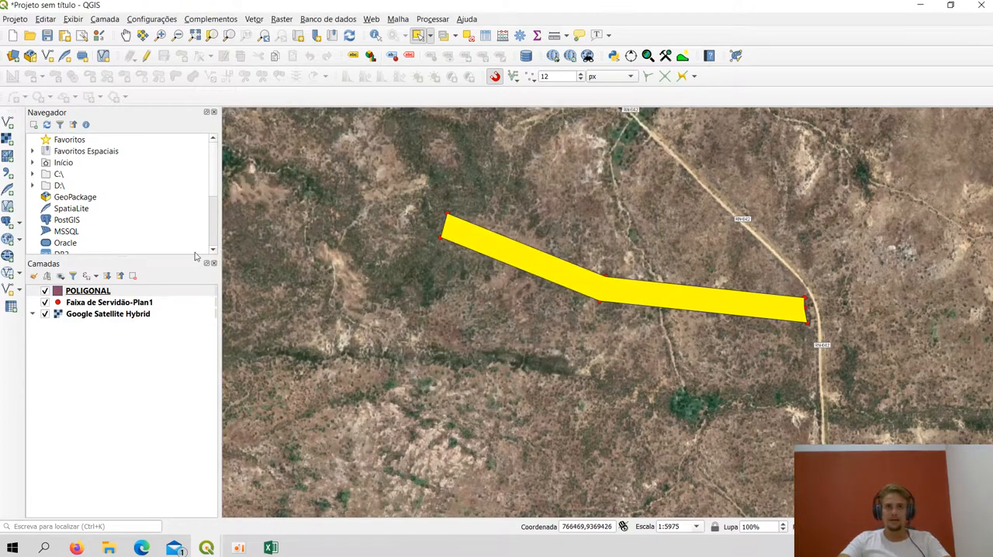
Start the Multiparts to single parts geometry tool with the POLIGONAL layer as its input
click(99, 292)
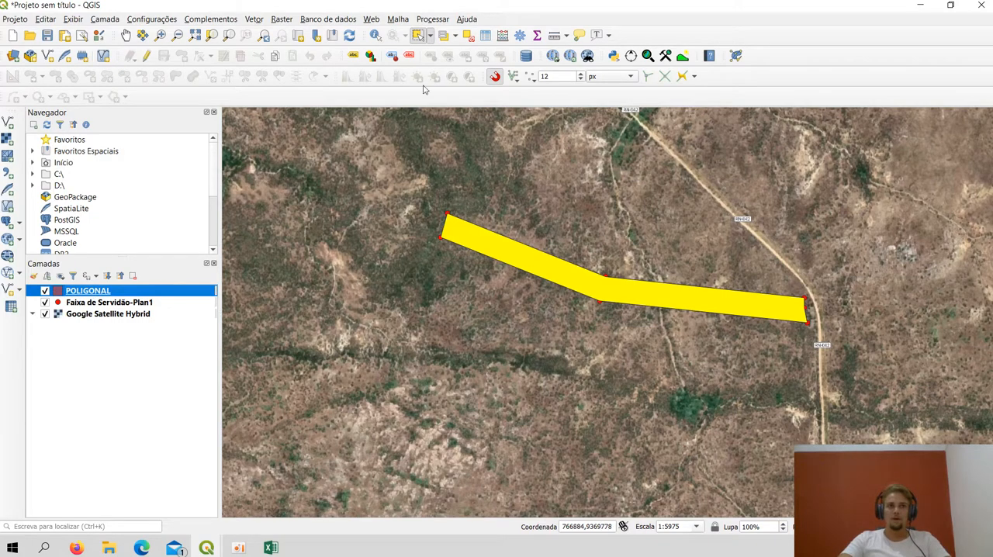
click(256, 20)
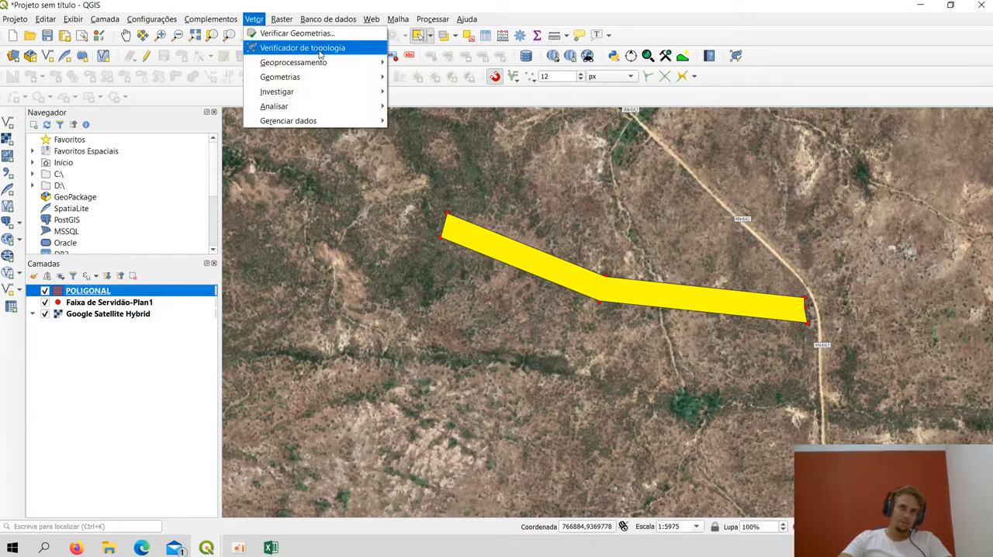
mouse_move(365, 65)
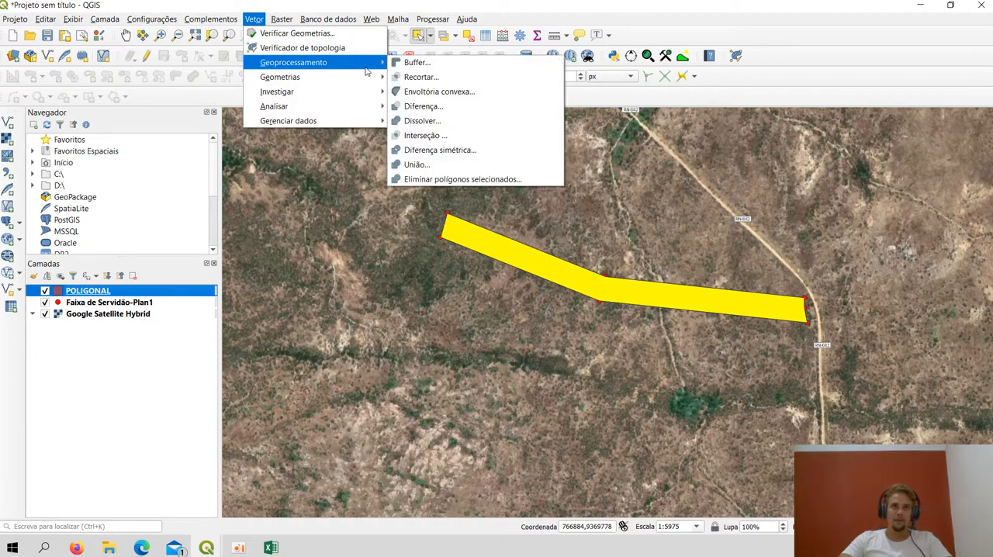
mouse_move(366, 86)
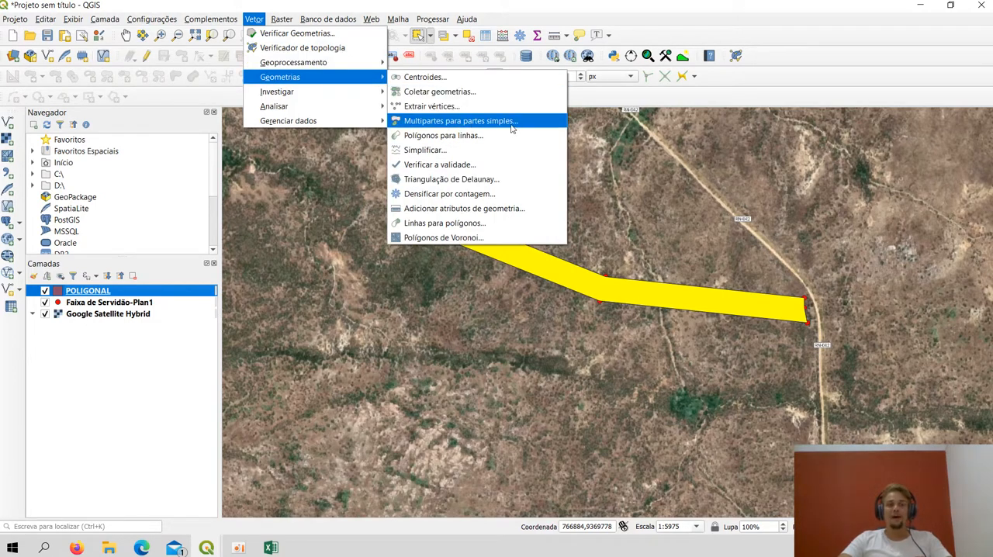
click(437, 121)
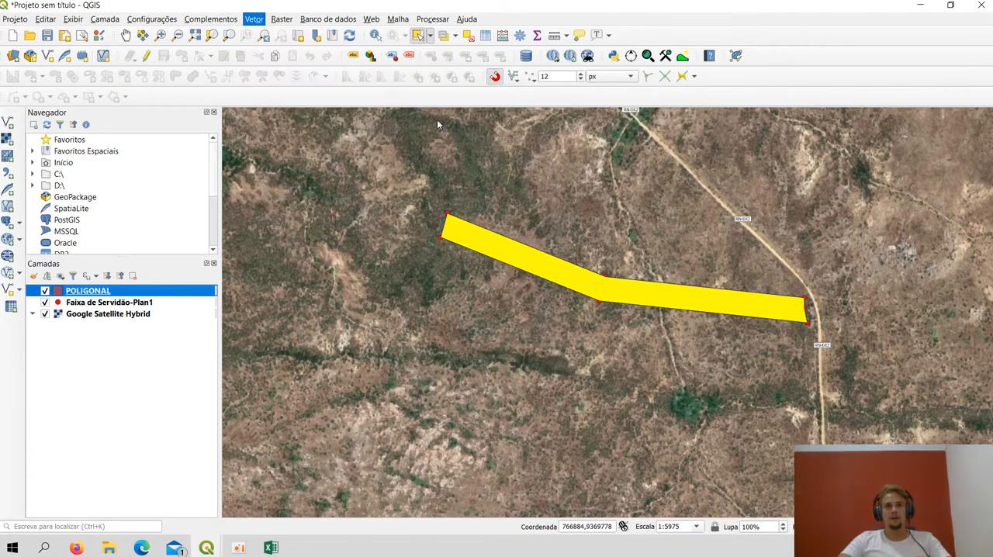
click(393, 170)
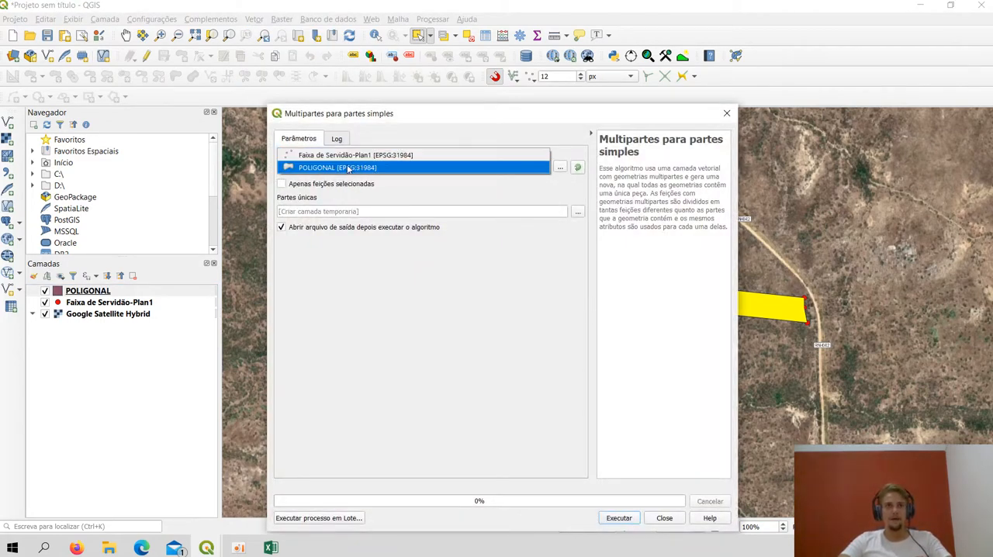
click(319, 170)
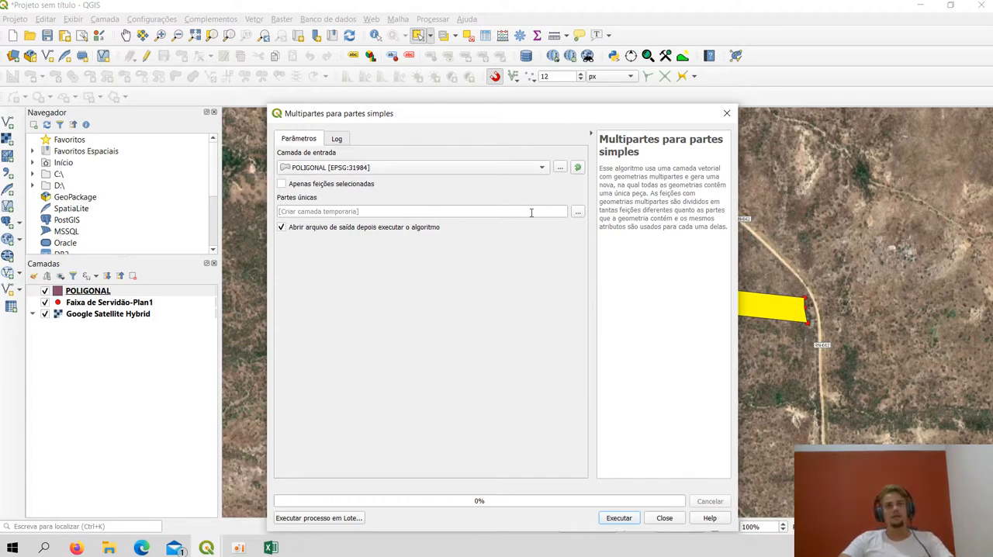
Save the single-parts output to a GeoPackage named POLIGONAL_PARTE_SIMPLES with layer name P_1 and run the conversion
click(577, 212)
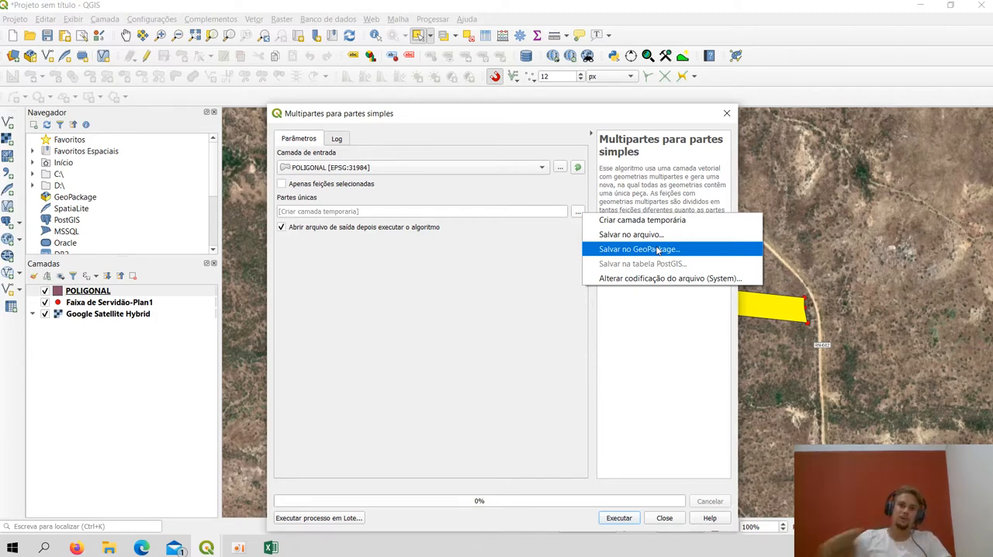
click(657, 248)
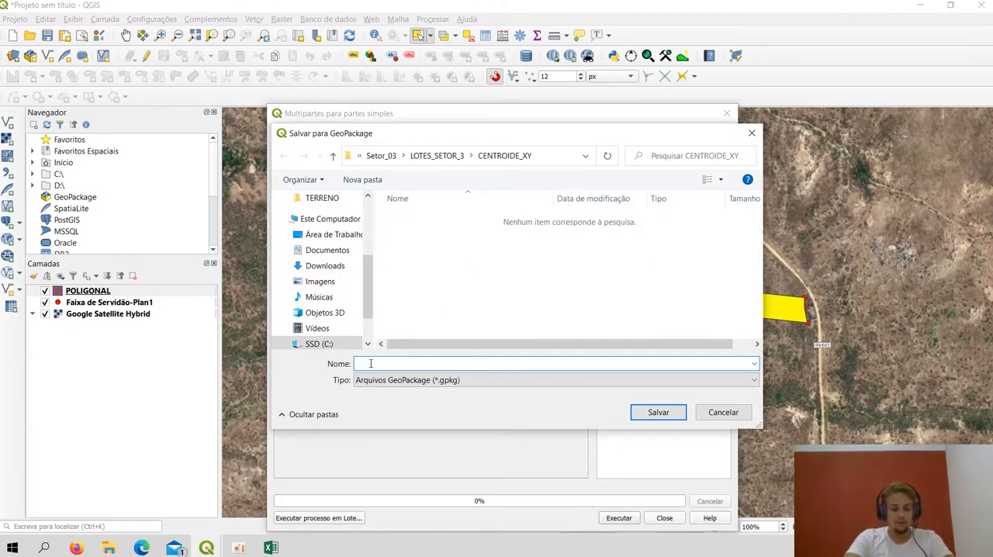
text(POLIGON)
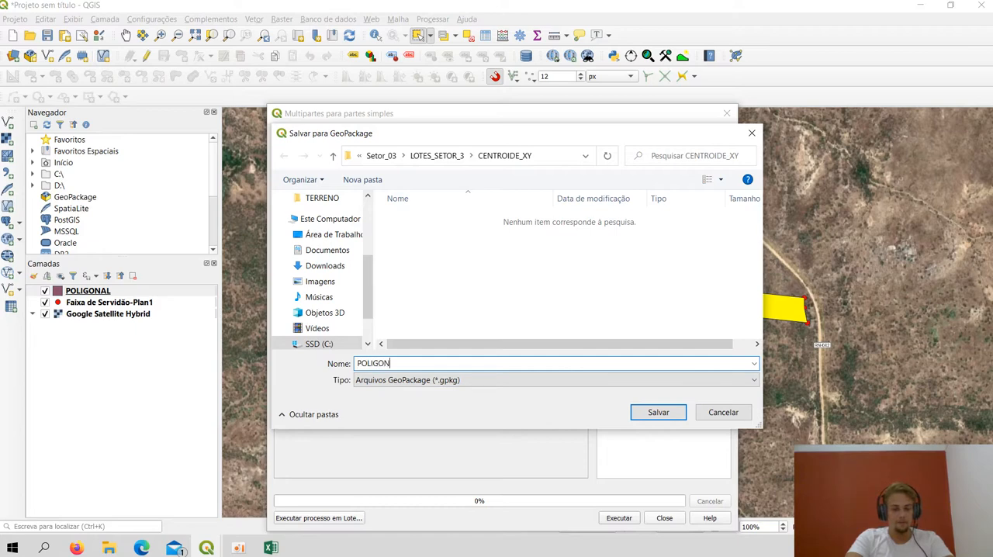
text(AL_P)
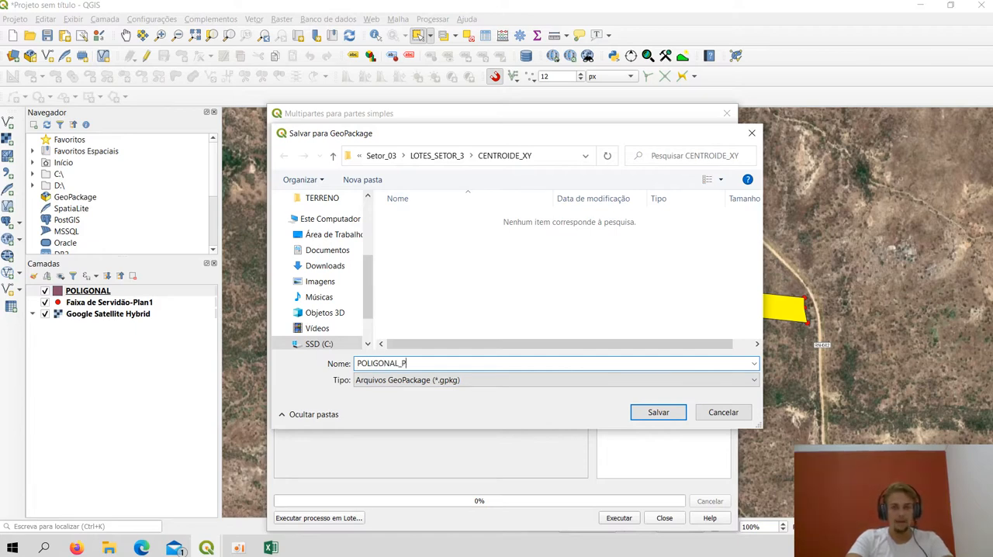
text(ARTE)
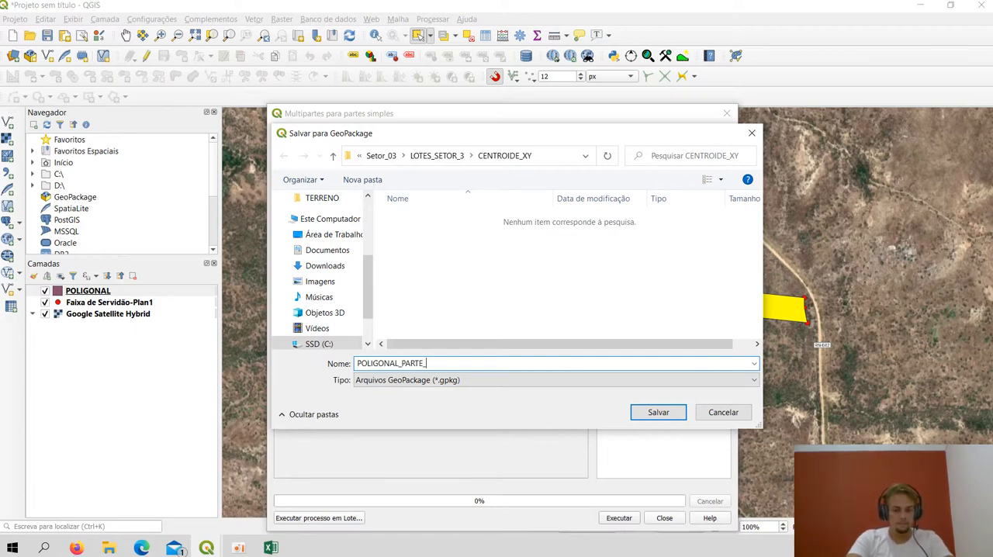
text(_SIMPLES)
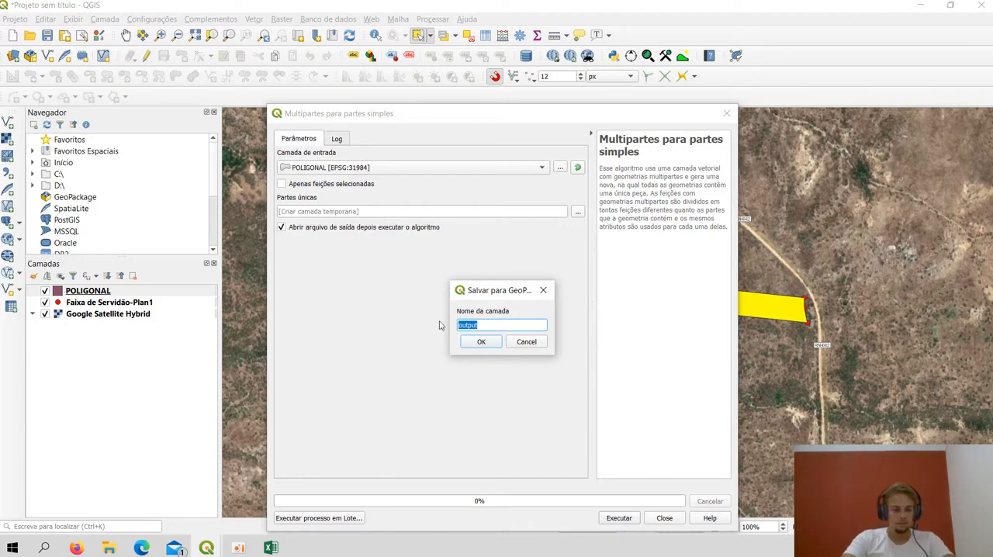
text(P_1)
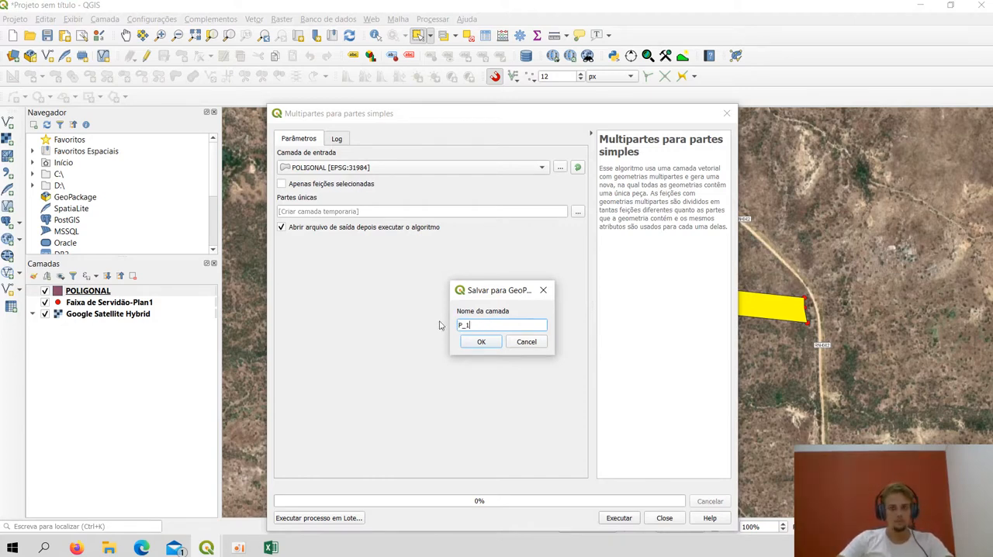
click(481, 341)
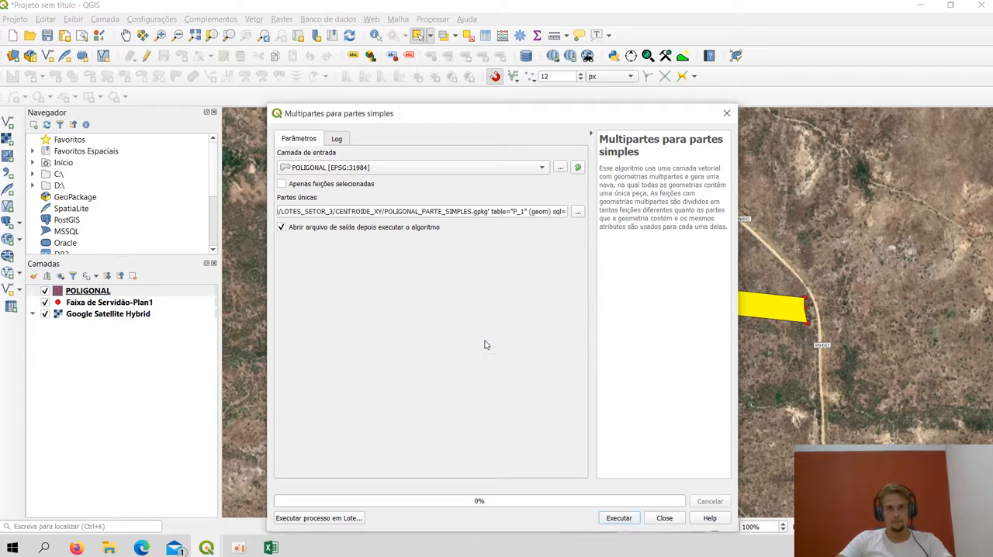
click(619, 517)
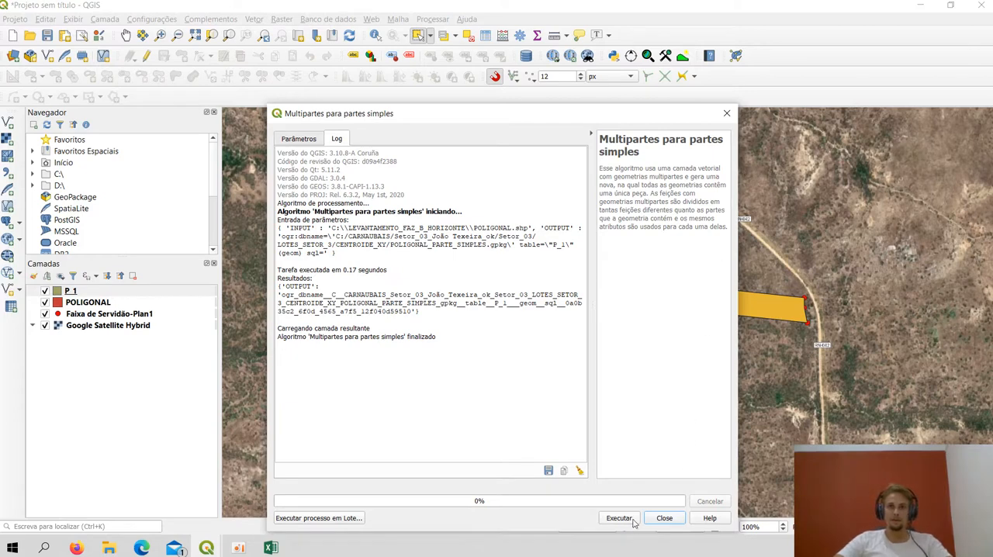
click(664, 518)
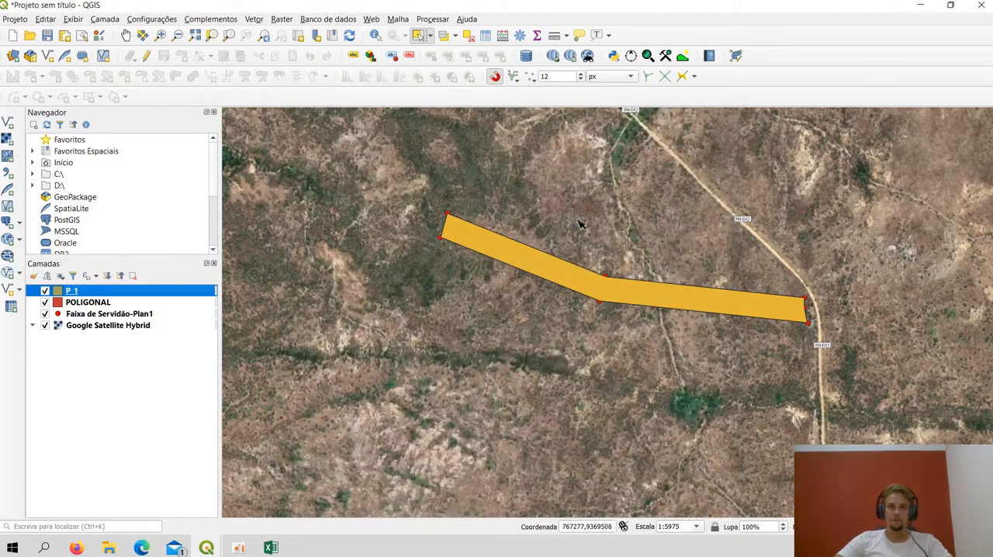
Select the strip polygon in the P_1 layer and open the plugin's azimuth and distance calculation for it
right_click(83, 291)
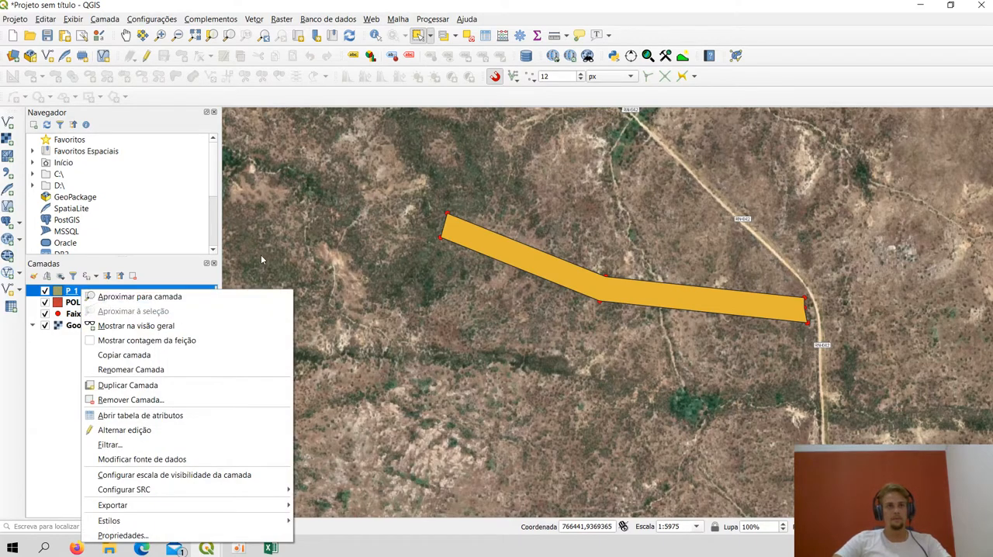
click(247, 225)
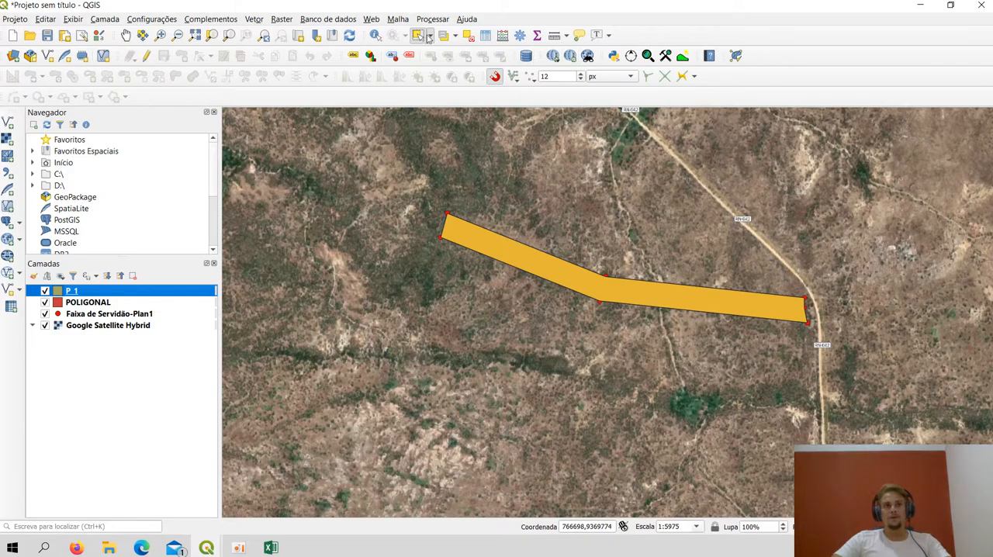
click(484, 245)
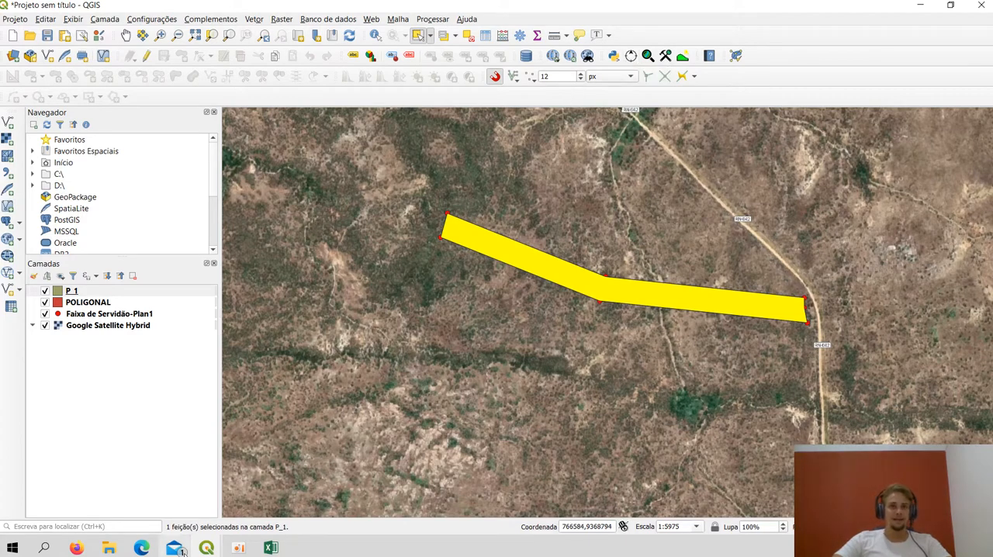
mouse_move(219, 548)
click(280, 482)
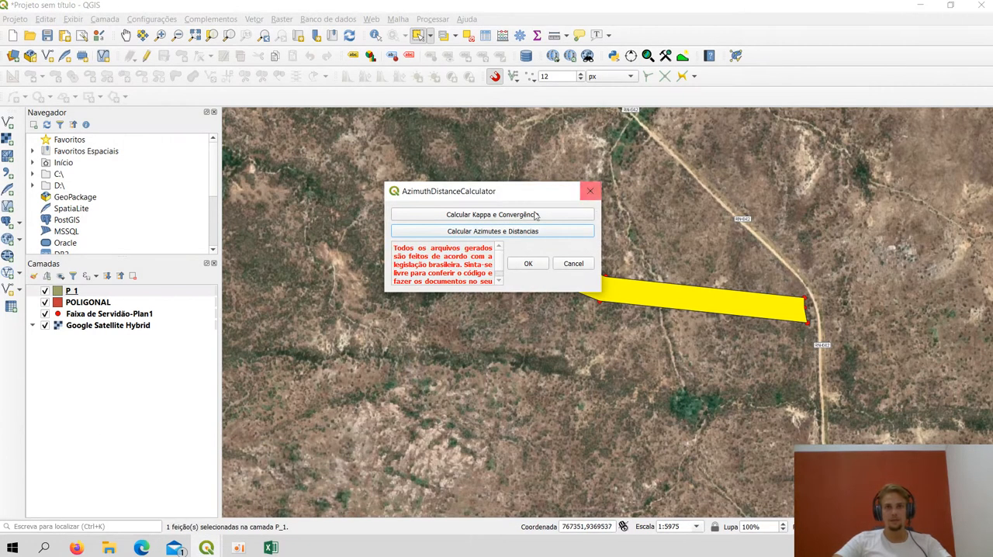
click(482, 231)
Calculate the convergence from the centroid, set the coordinates to 3 decimal places and compute the azimuths and distances
click(622, 180)
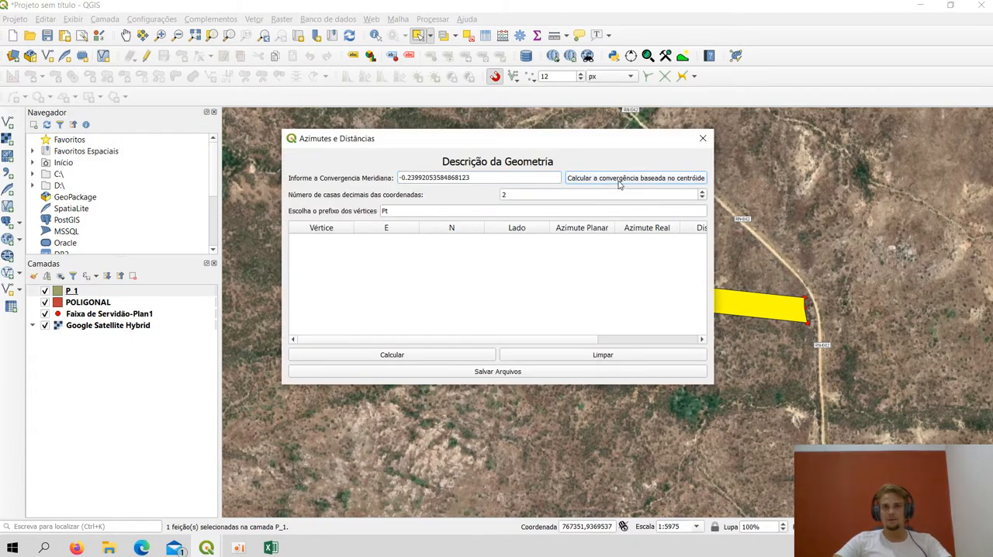
click(511, 196)
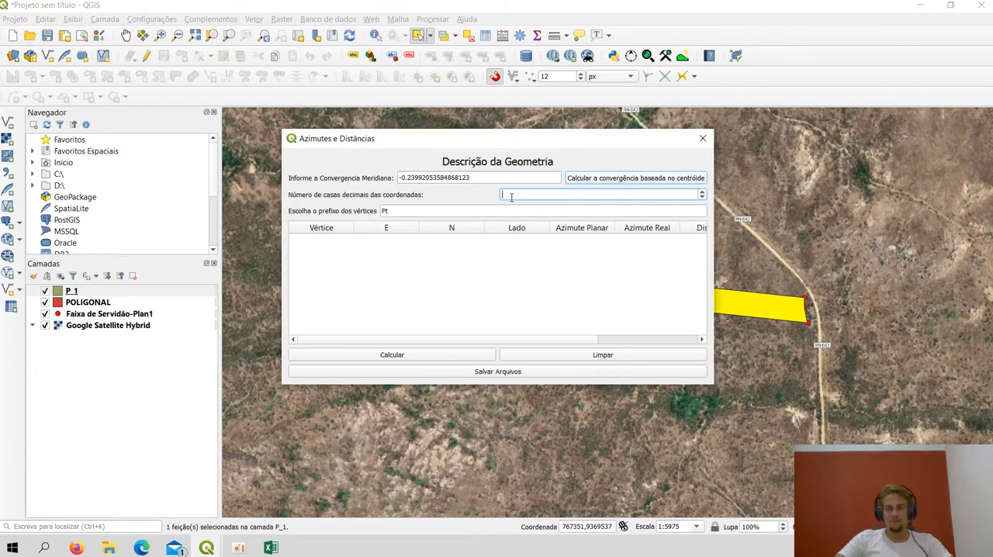
text(3)
key(Return)
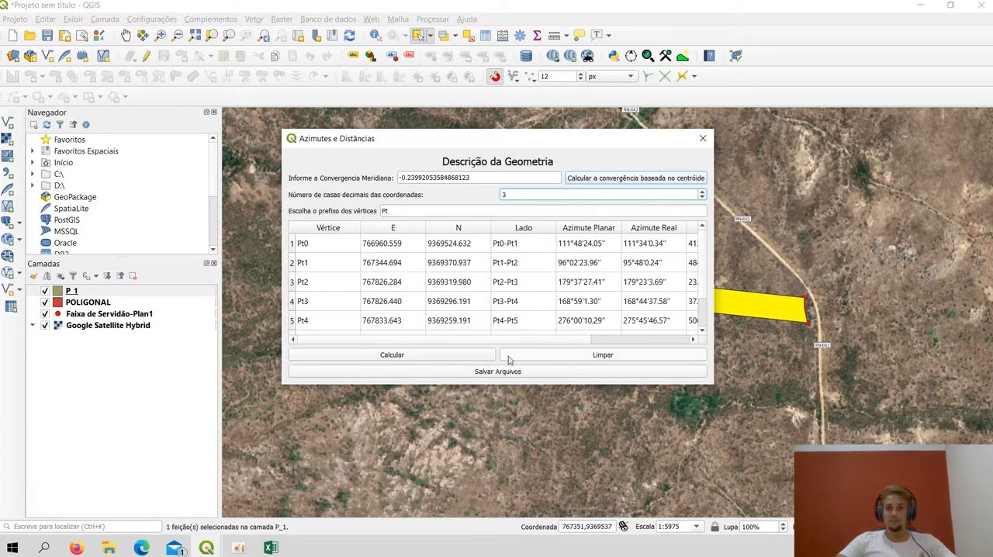
Enter CONFRONTANTE 01 as the adjoining owner of side Pt0-Pt1 in the azimuths and distances table
drag(580, 339, 640, 345)
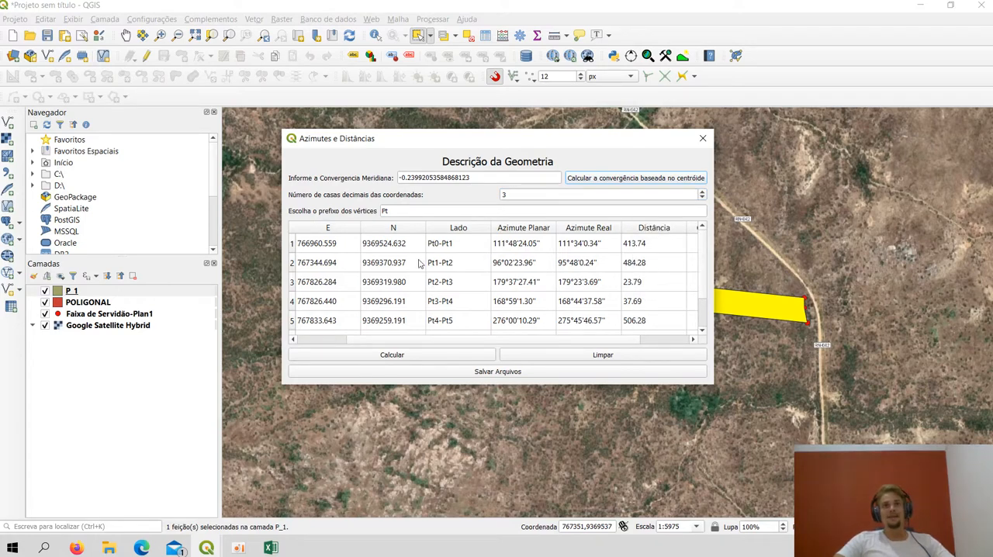
click(694, 340)
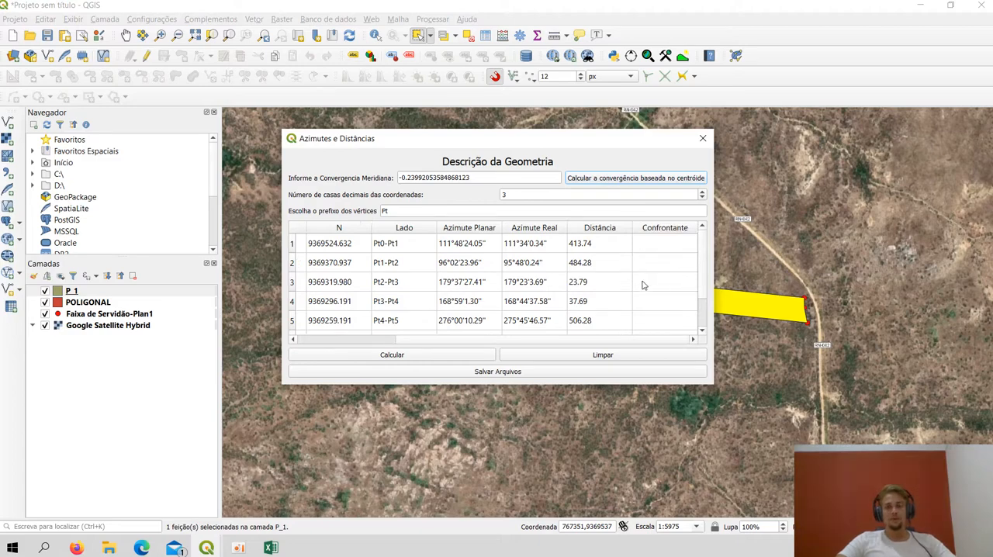
scroll(642, 291, down, 1)
drag(642, 140, 673, 366)
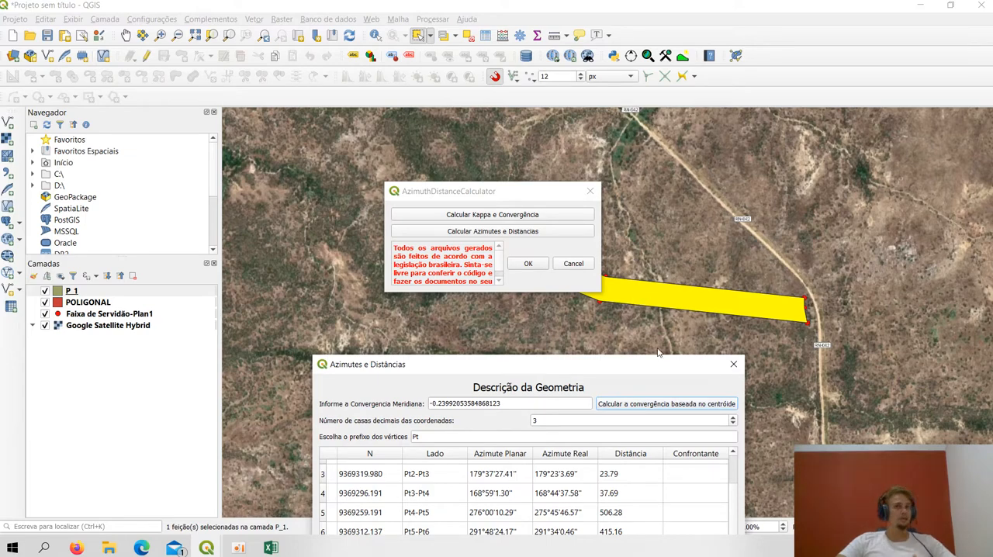
drag(541, 365, 511, 183)
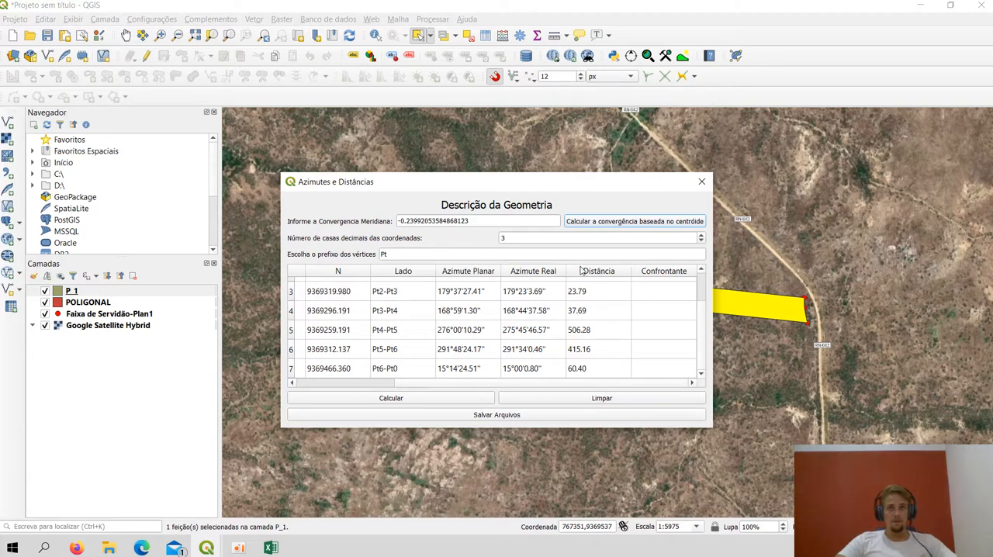
click(661, 300)
scroll(661, 300, up, 1)
click(664, 290)
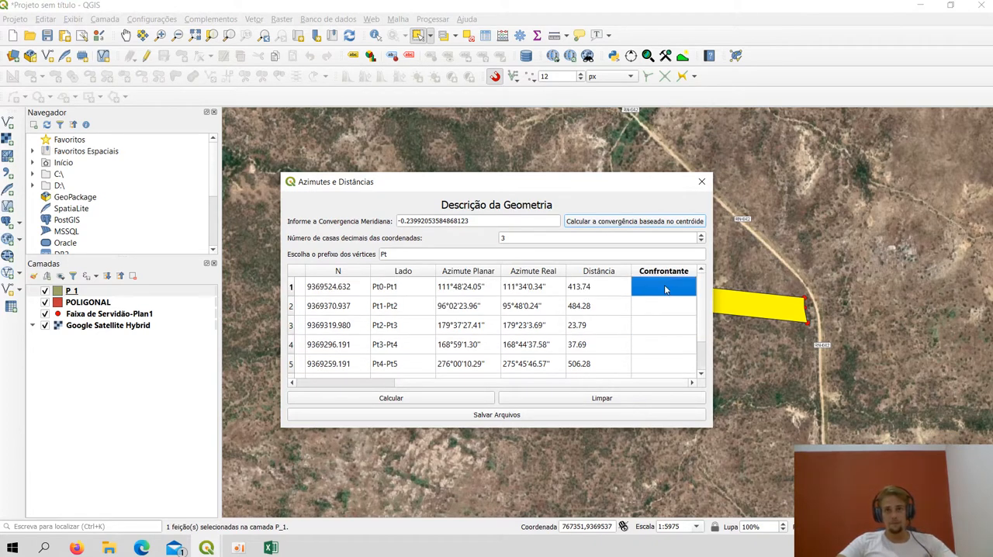
double_click(664, 289)
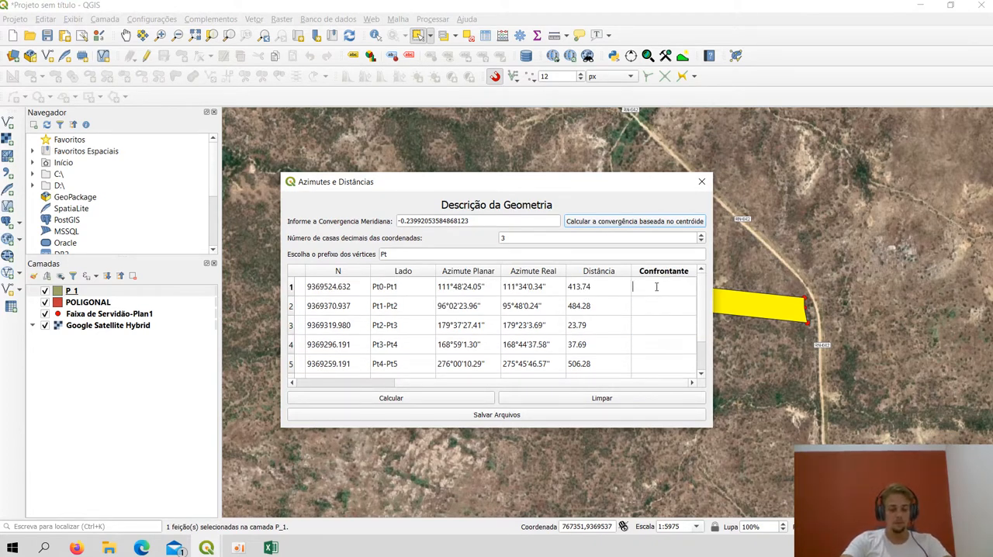
text(CONFRONTAN)
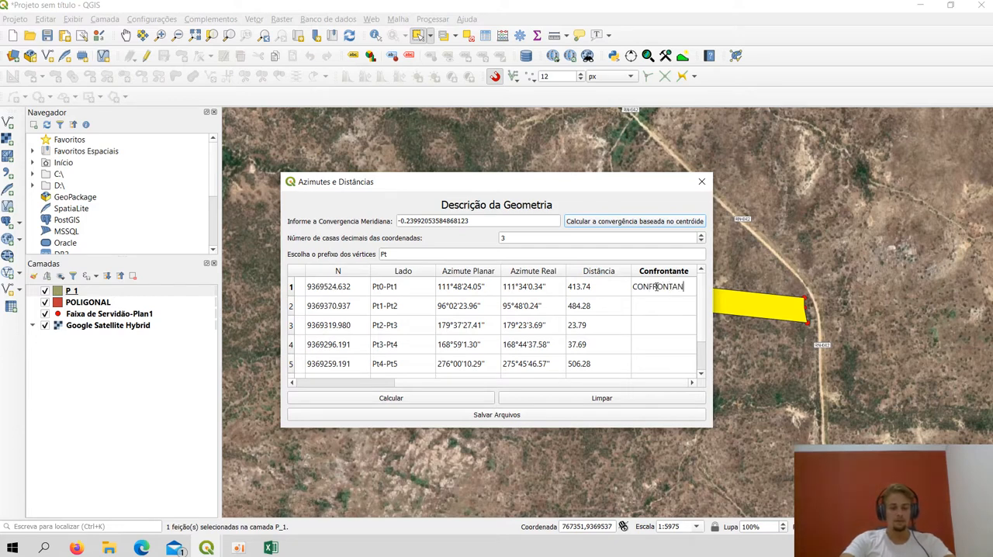
text(TEE 1)
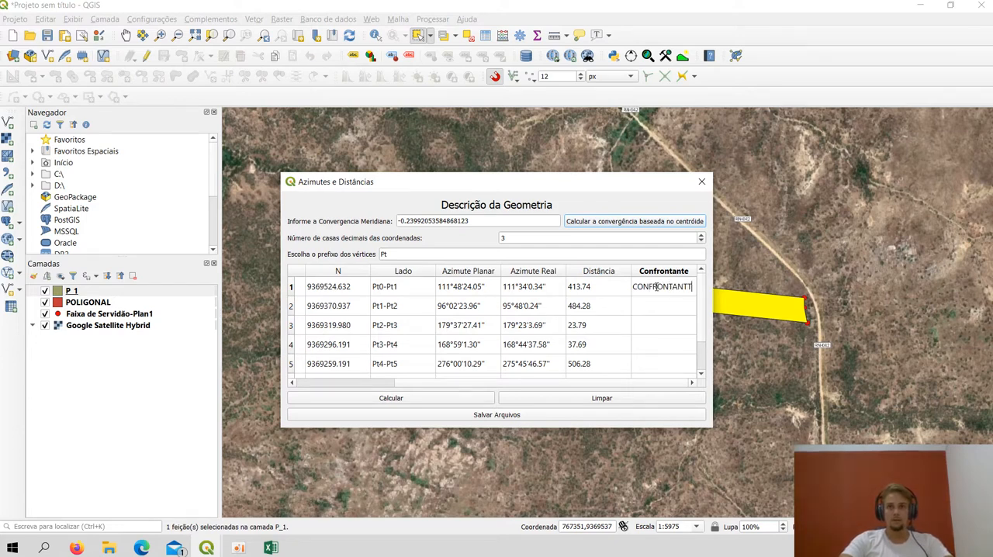
key(BackSpace)
key(BackSpace)
key(BackSpace)
text(E)
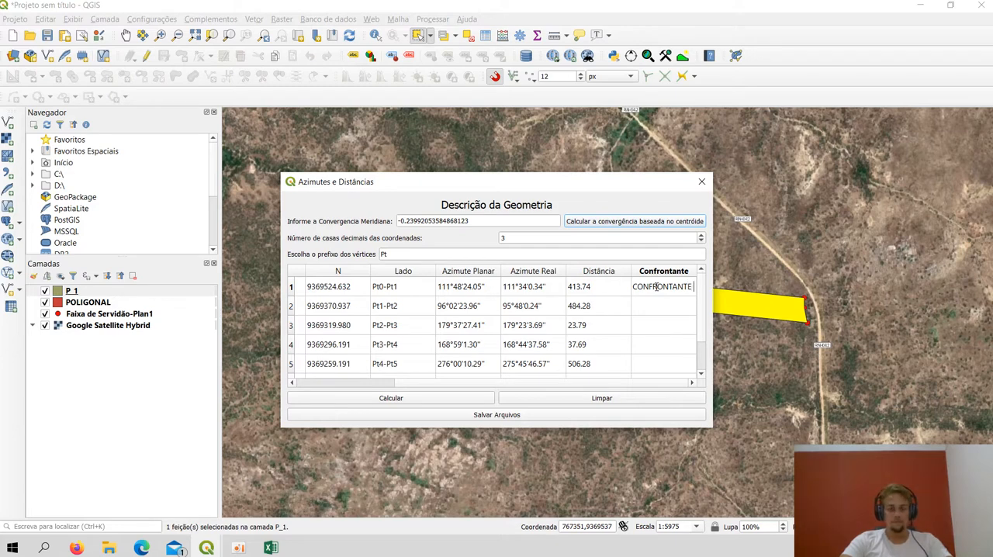
text( 01)
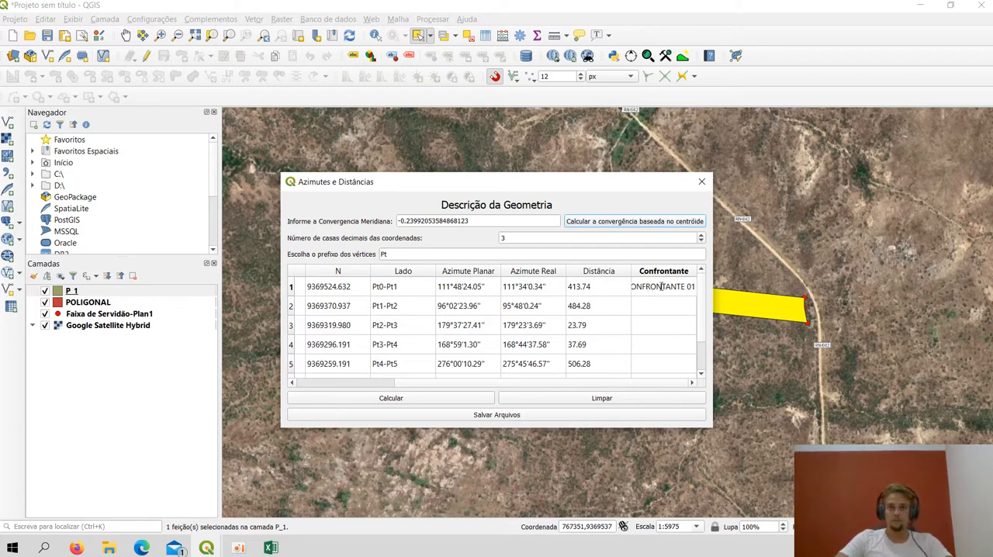
Reuse the text CONFRONTANTE for the adjoining owner of side Pt1-Pt2 and enter CONFRONTANTE 03 for side Pt2-Pt3
drag(680, 286, 625, 281)
key(ctrl+c)
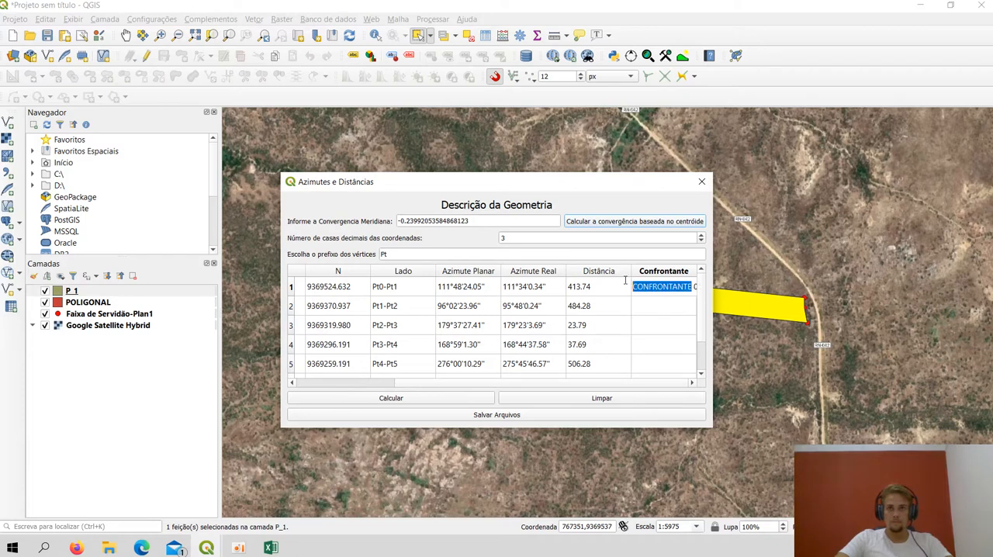
click(653, 307)
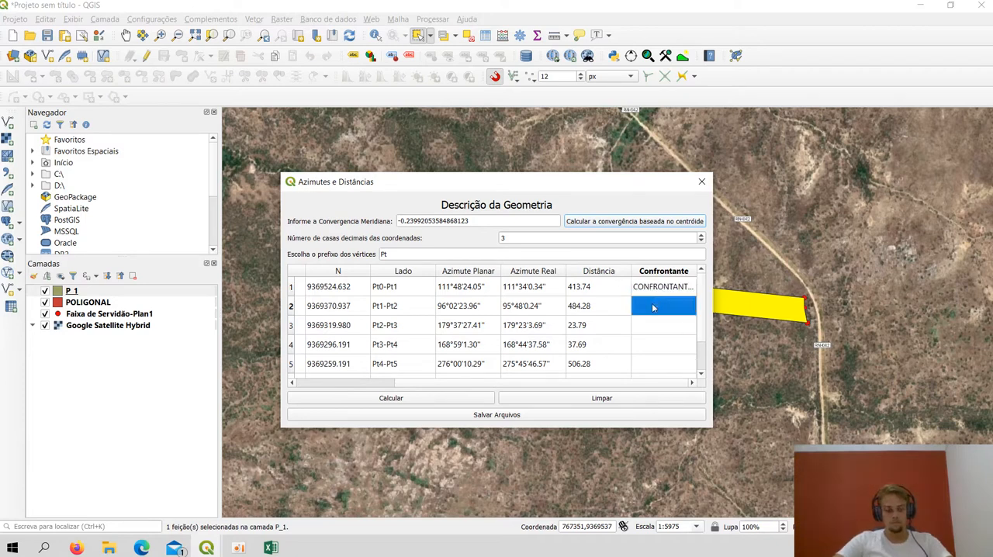
double_click(653, 306)
key(ctrl+v)
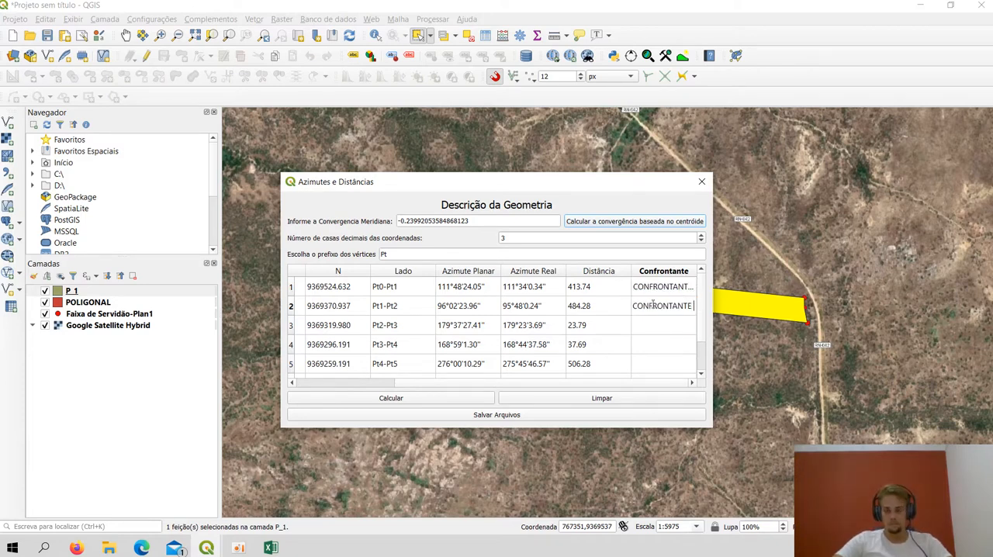
click(657, 327)
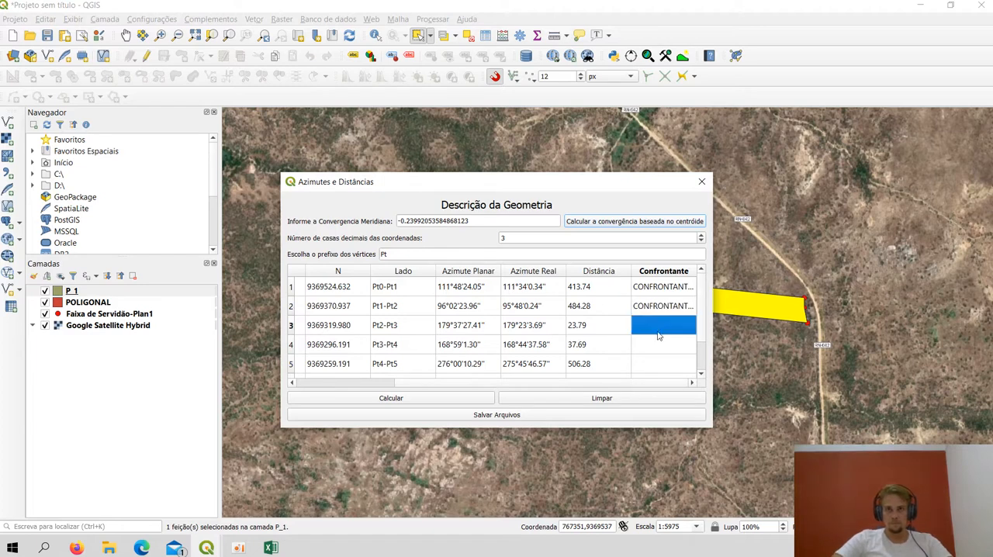
double_click(656, 327)
key(ctrl+v)
text(3)
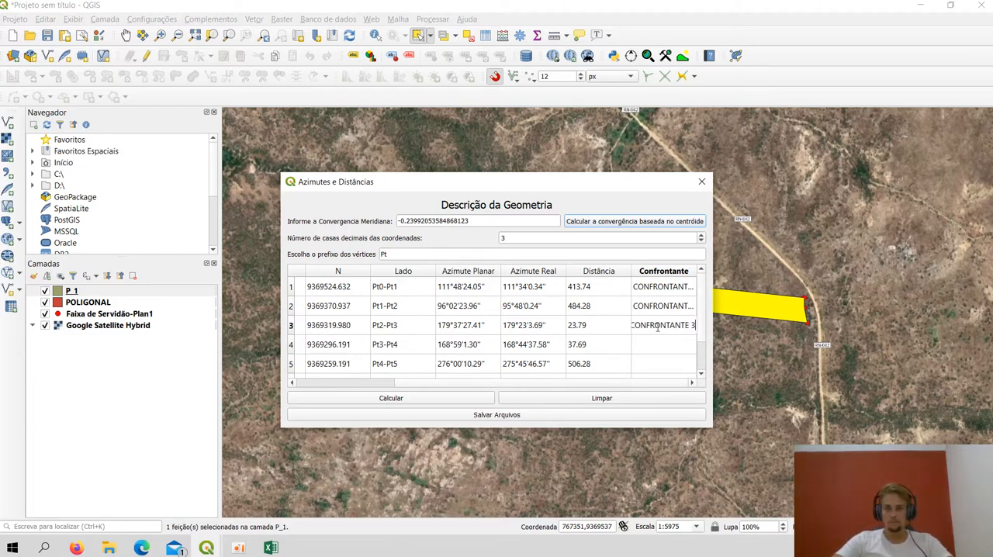
key(BackSpace)
text(03)
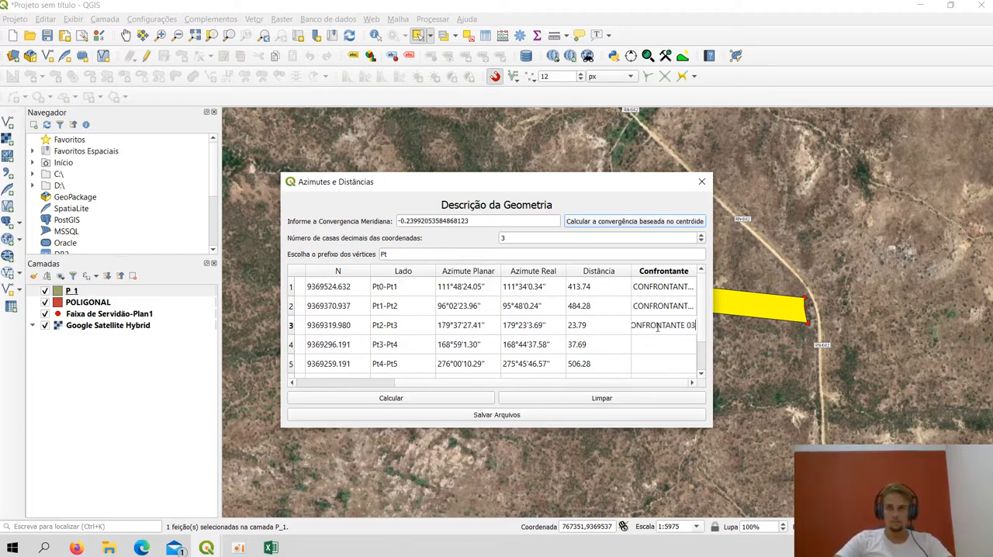
Enter CONFRONTANTE 04 as the adjoining owner of side Pt3-Pt4
double_click(665, 349)
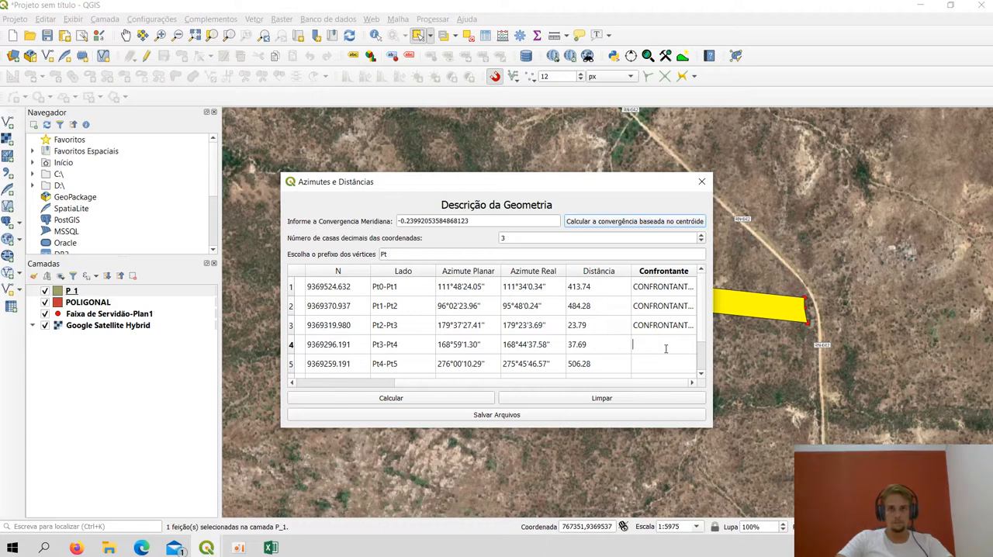
text(CONFRON)
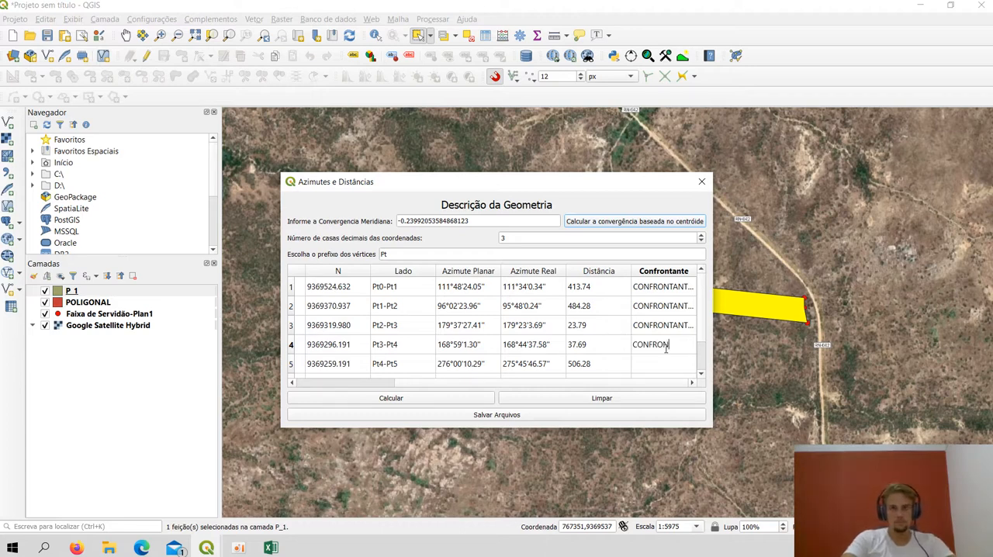
text(TANTE)
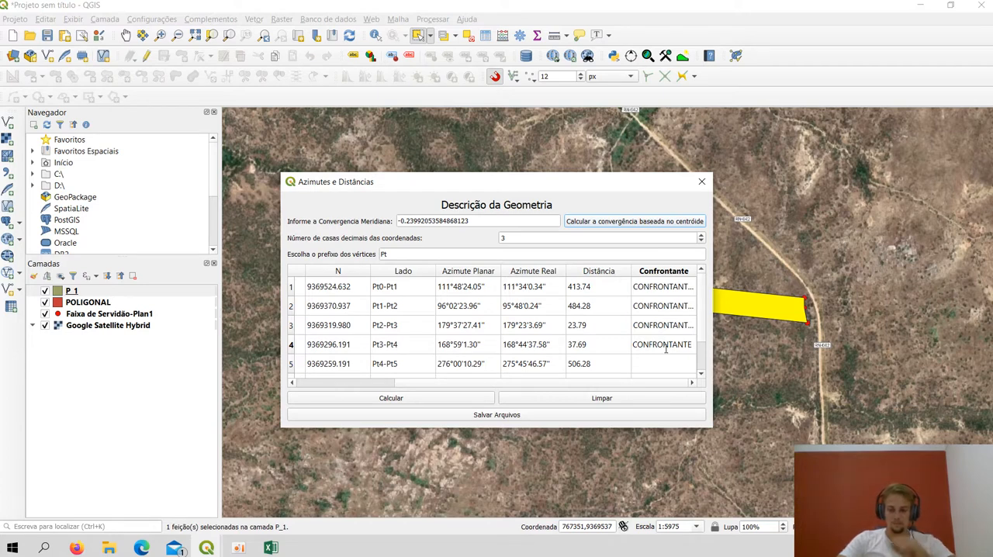
text( 04)
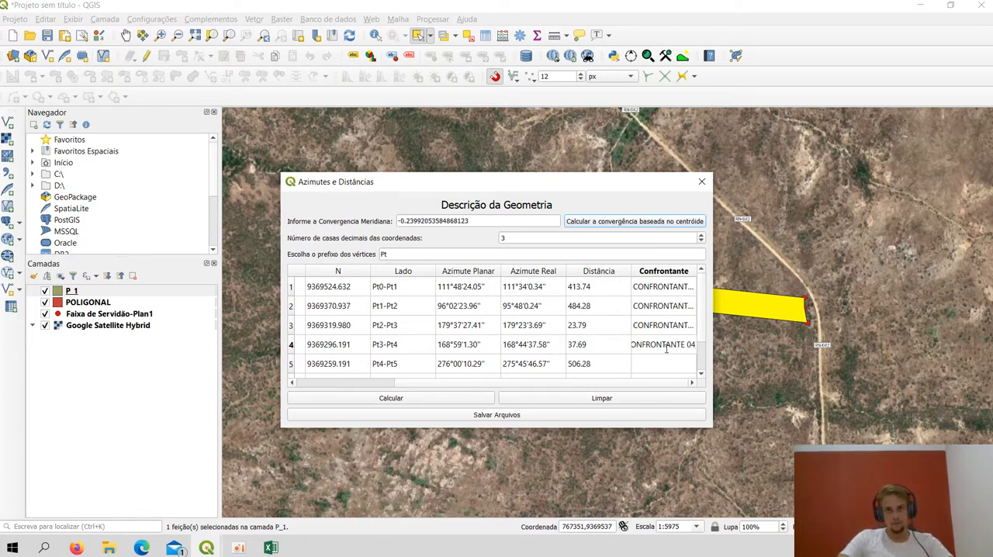
Fill in the remaining adjoining owners: CONFRONTANTE 05 for side Pt4-Pt5, CONFRONTANTE 06 for Pt5-Pt6 and CONFRONTANTE 07 for Pt6-Pt0
drag(684, 339, 630, 348)
key(ctrl+c)
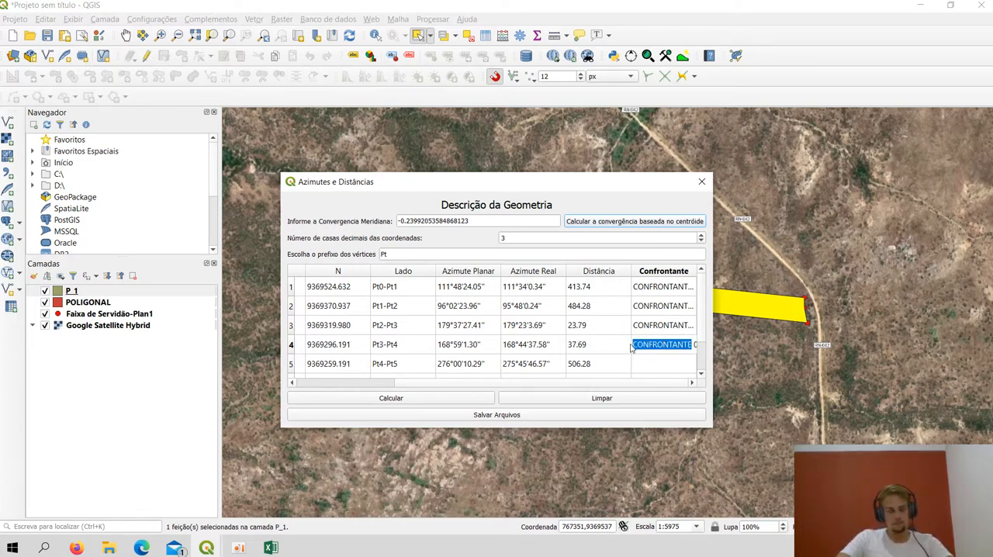
click(661, 364)
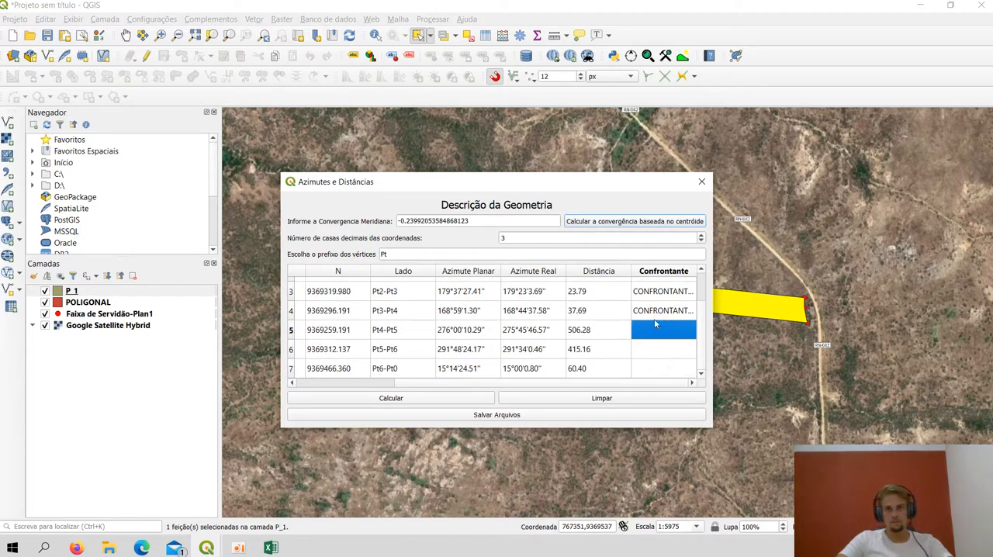
double_click(655, 325)
key(ctrl+v)
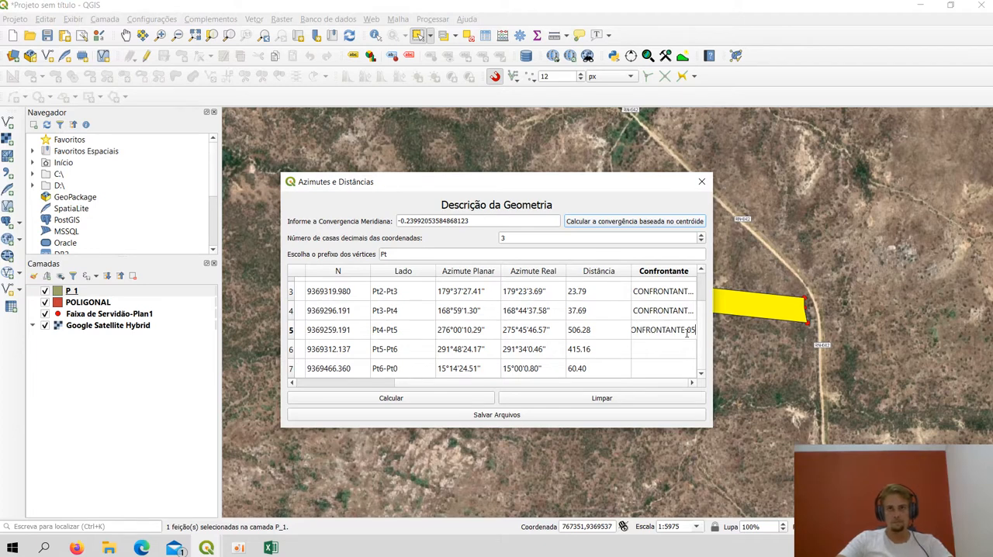
double_click(674, 353)
key(ctrl+v)
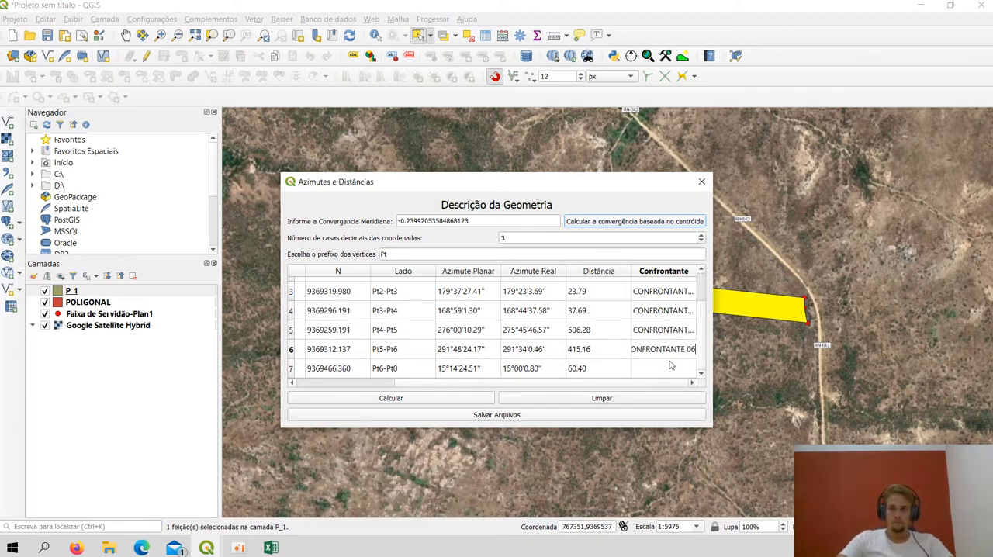
double_click(670, 369)
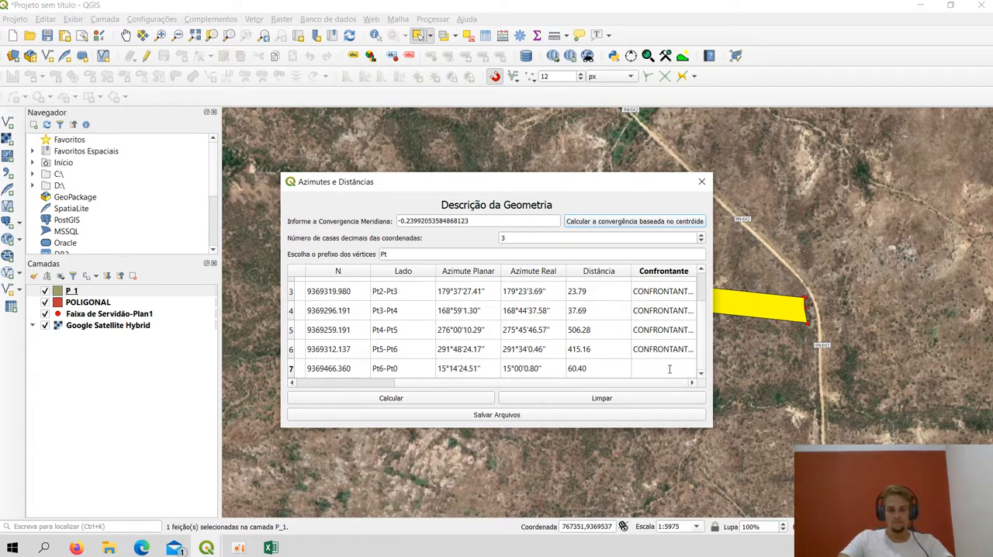
key(ctrl+v)
text(07)
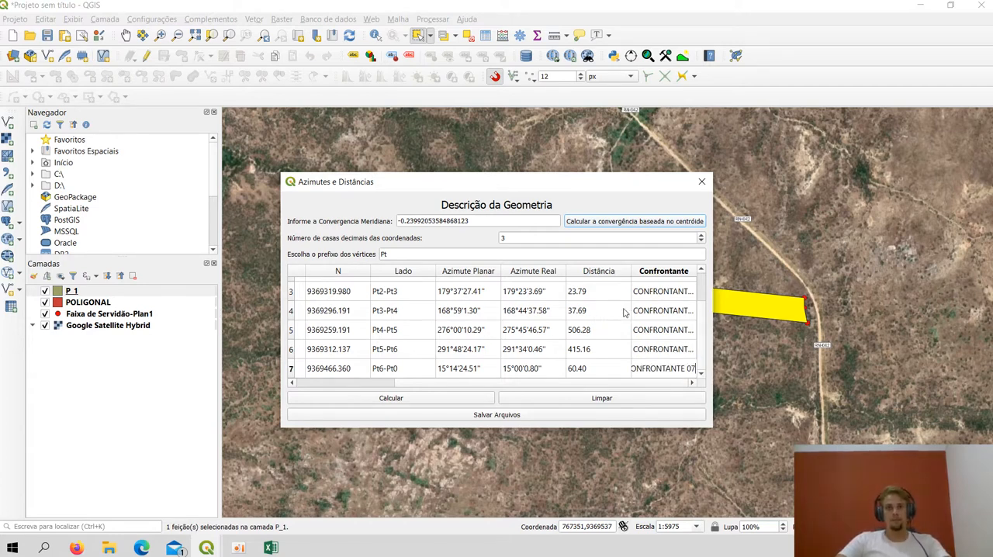
scroll(653, 328, up, 1)
scroll(663, 341, down, 1)
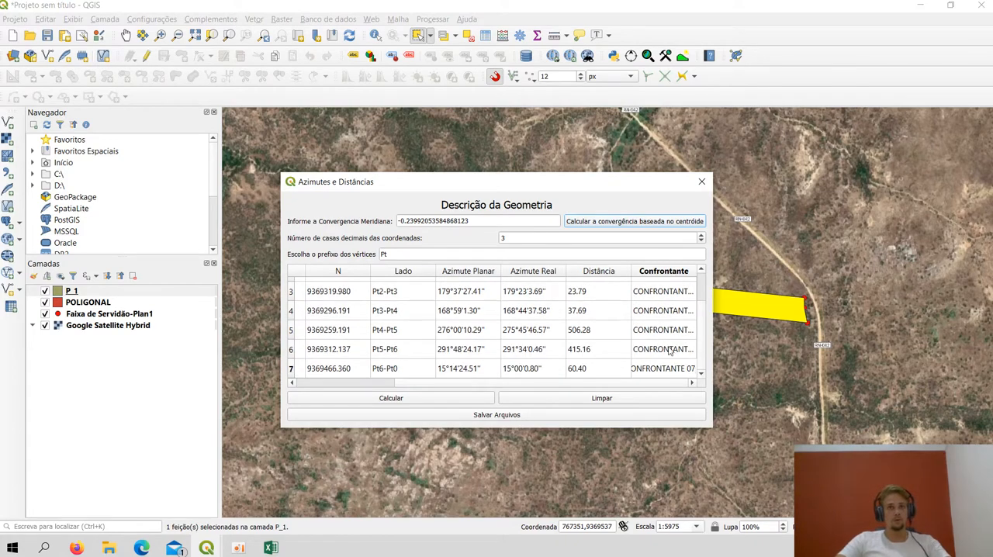
Start saving the calculation files and enter FAZENDA BELO HORIZONTE as the property name
click(496, 415)
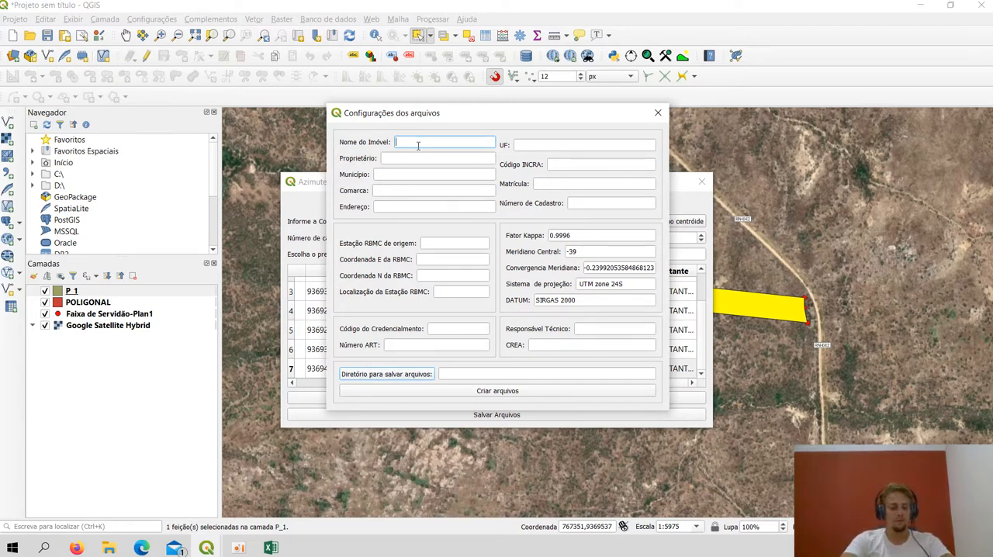
text(NDA )
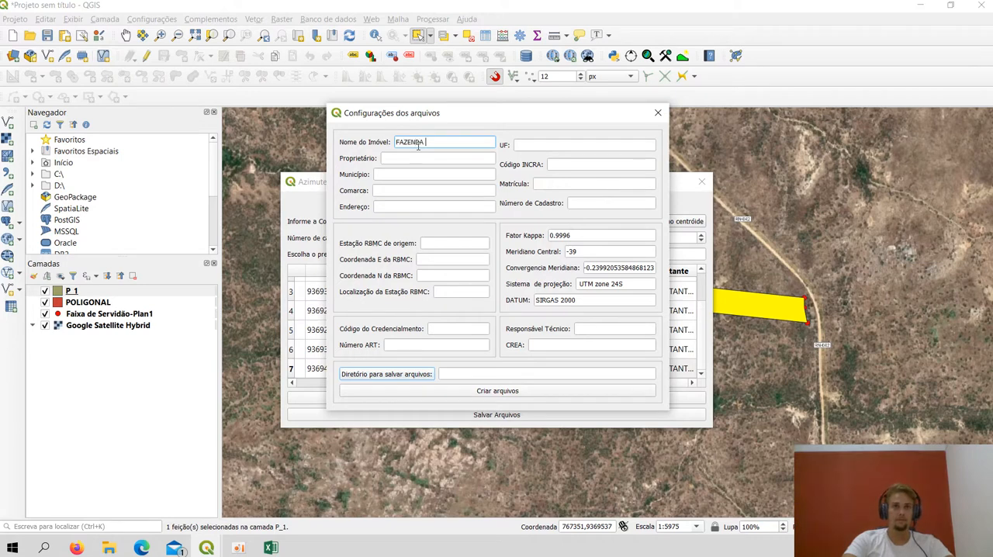
text(BEL)
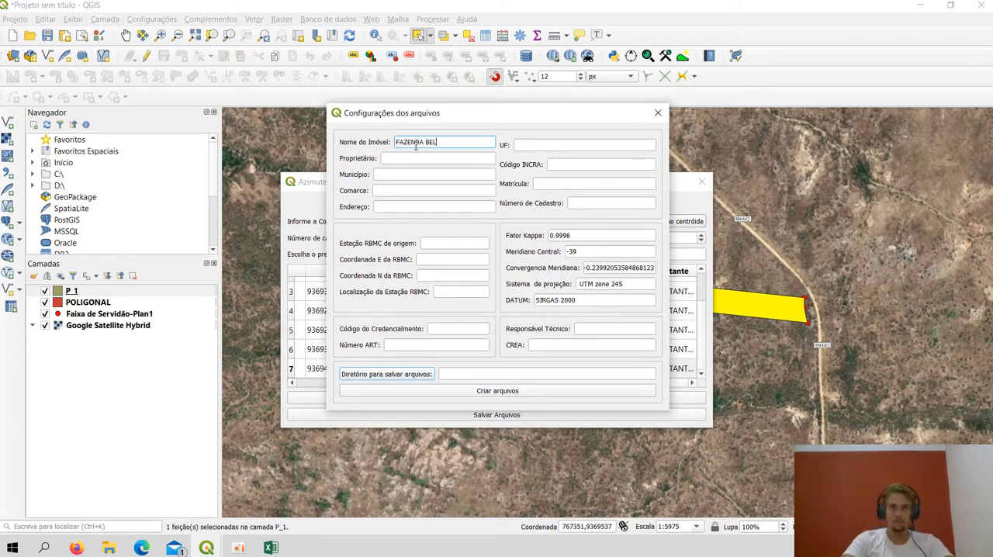
text(O HORI)
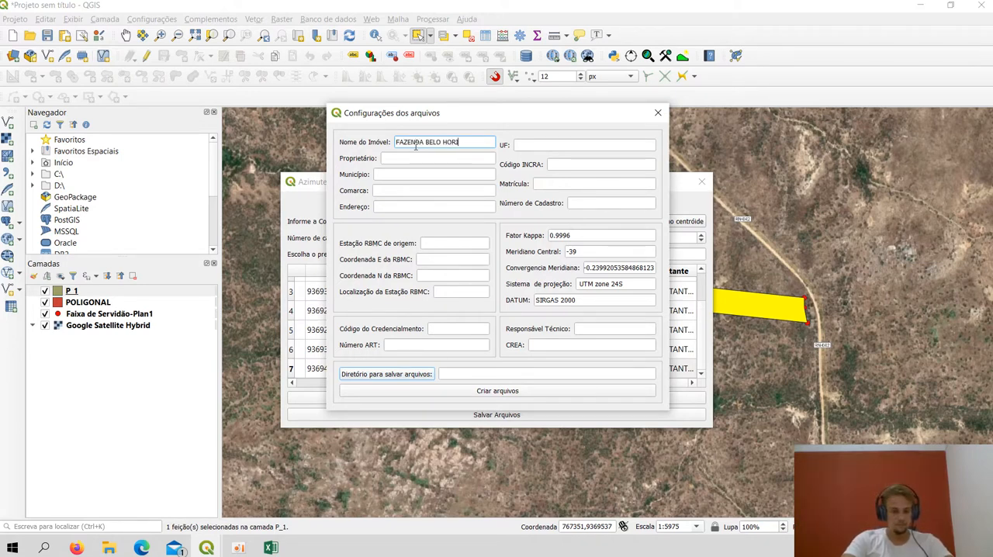
text(ZONTE)
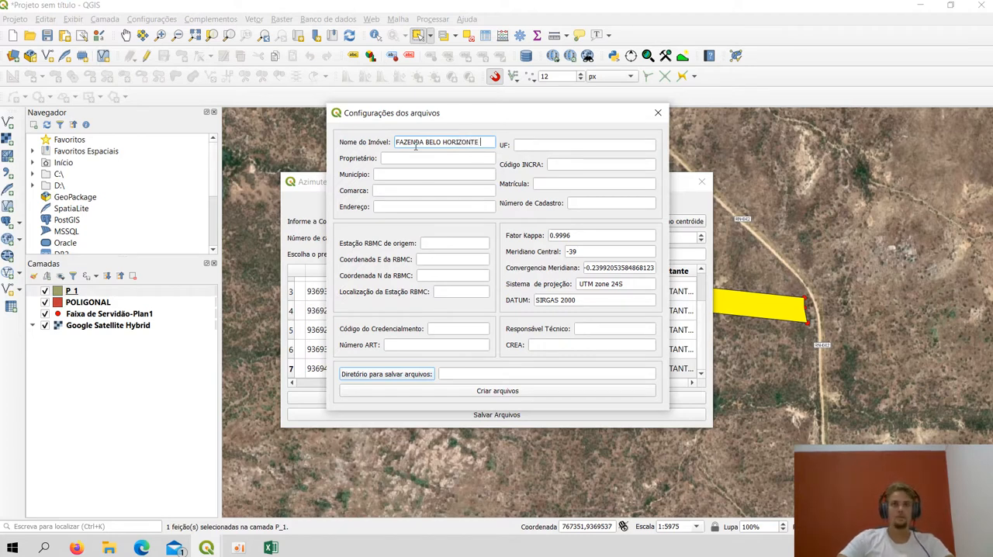
Enter the placeholder text PRIPRIETÁRIO as the property's owner
click(412, 157)
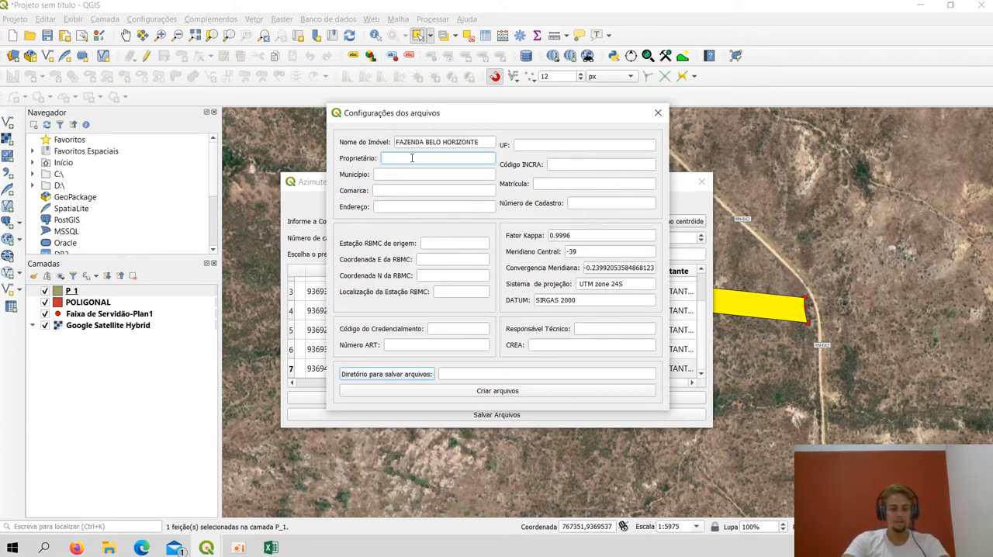
text(PRIP)
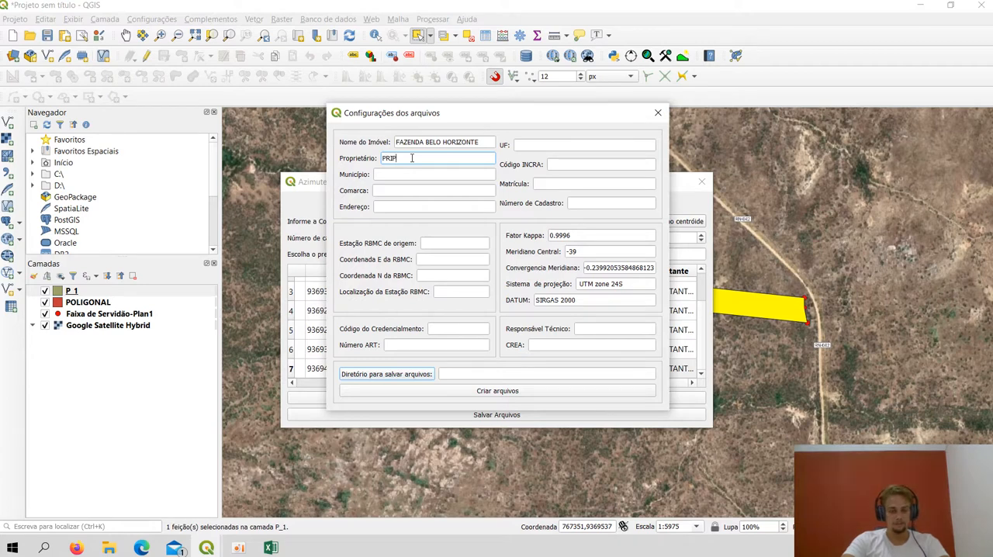
text(RIETÁRIO)
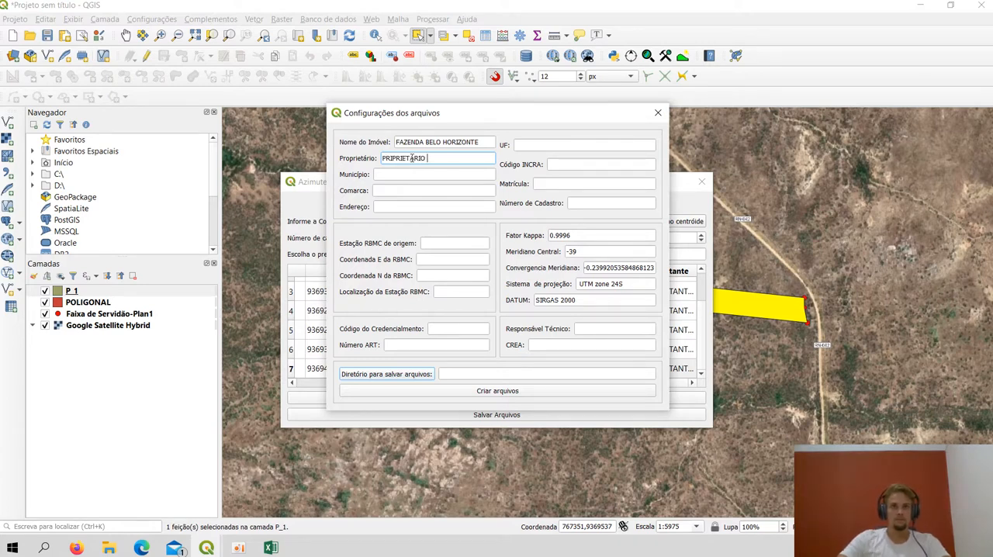
Enter ANGICOS as both the property's municipality (Município) and its judicial district (Comarca)
click(386, 176)
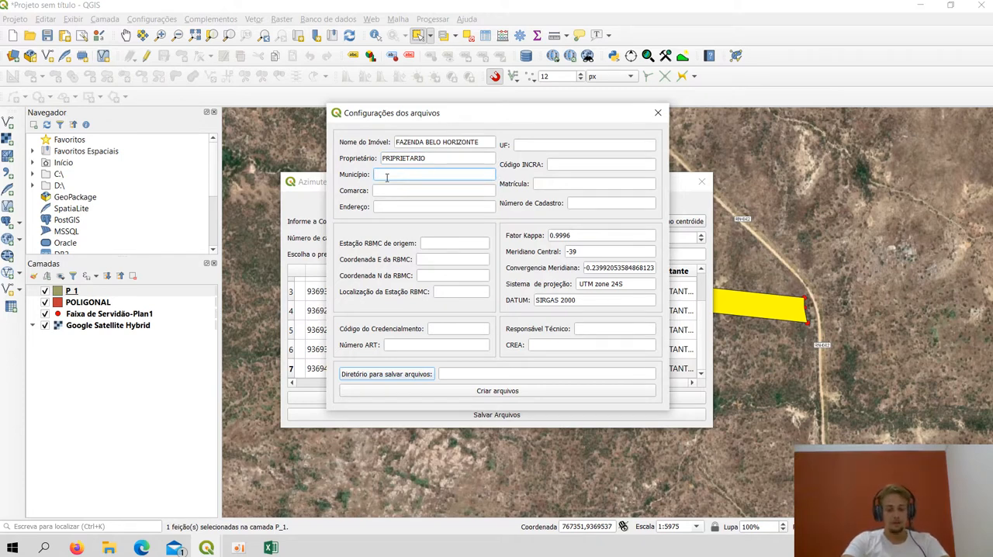
text(ANGICOS)
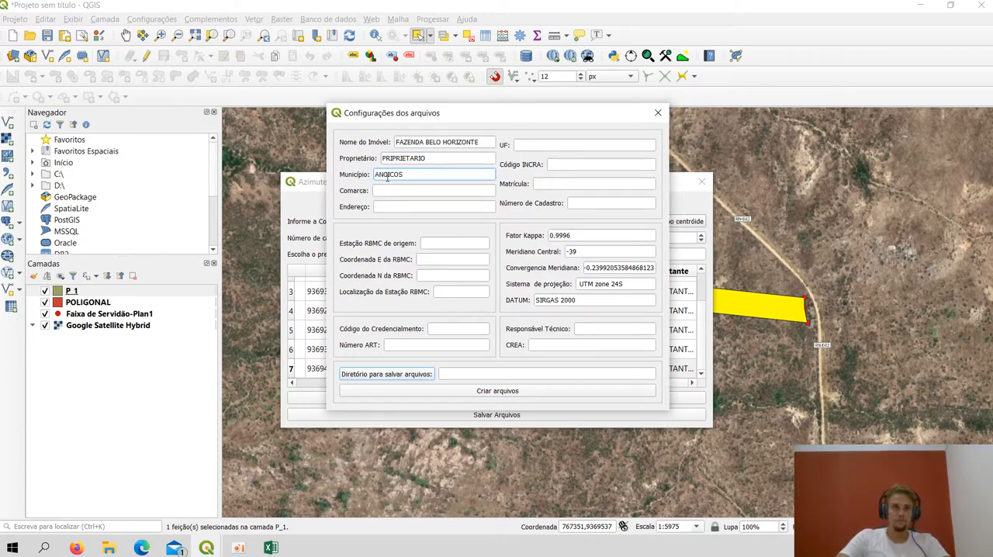
click(384, 189)
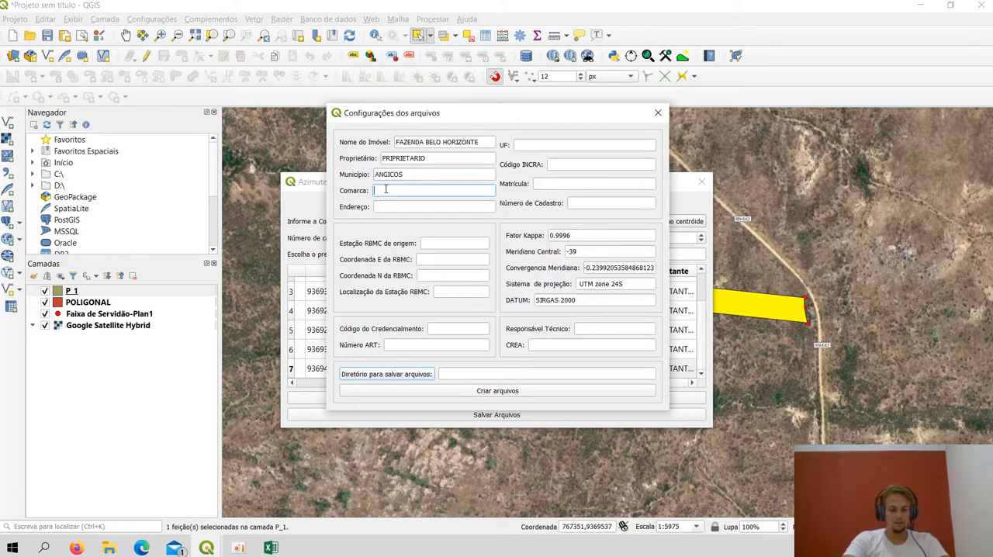
text(ANGICOS)
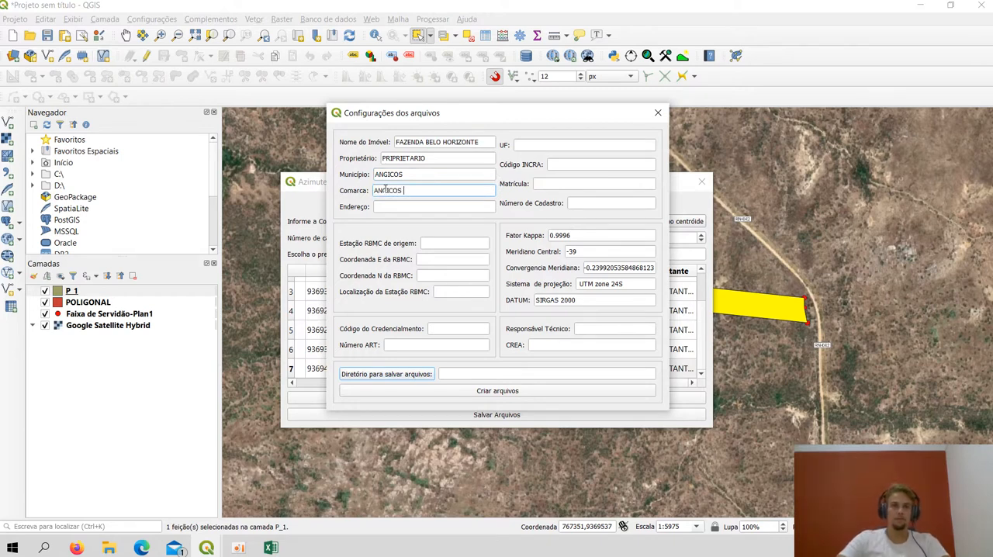
Repeat the property's name as its address (Endereço) and enter RIO GRANDE DO NORTE as the state (UF)
key(Tab)
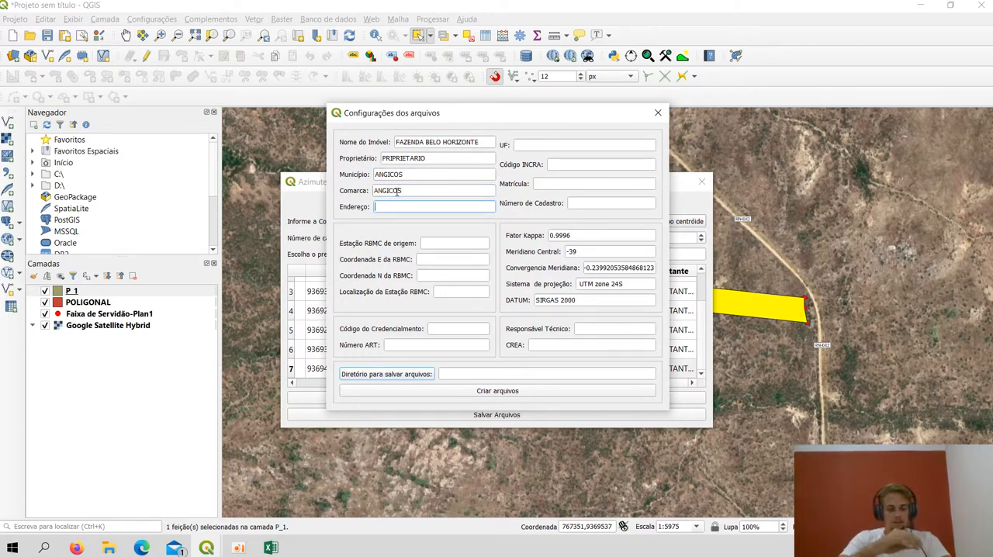
text(FAZ)
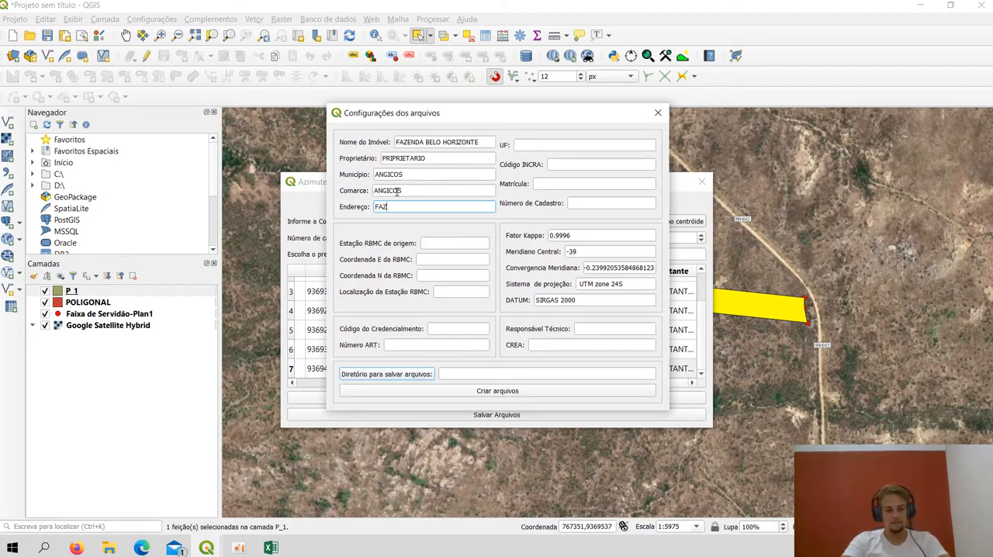
text(ENDA)
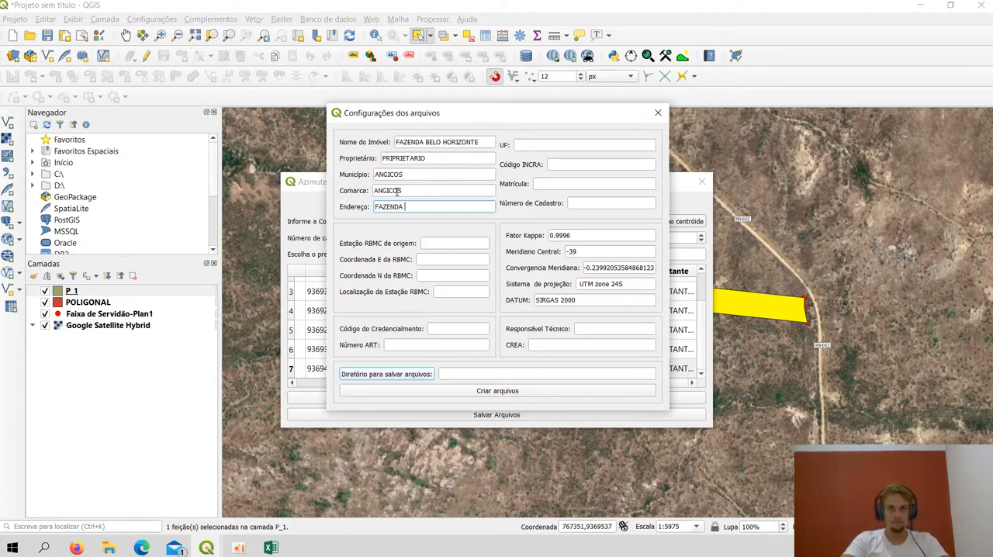
text( BELO HO)
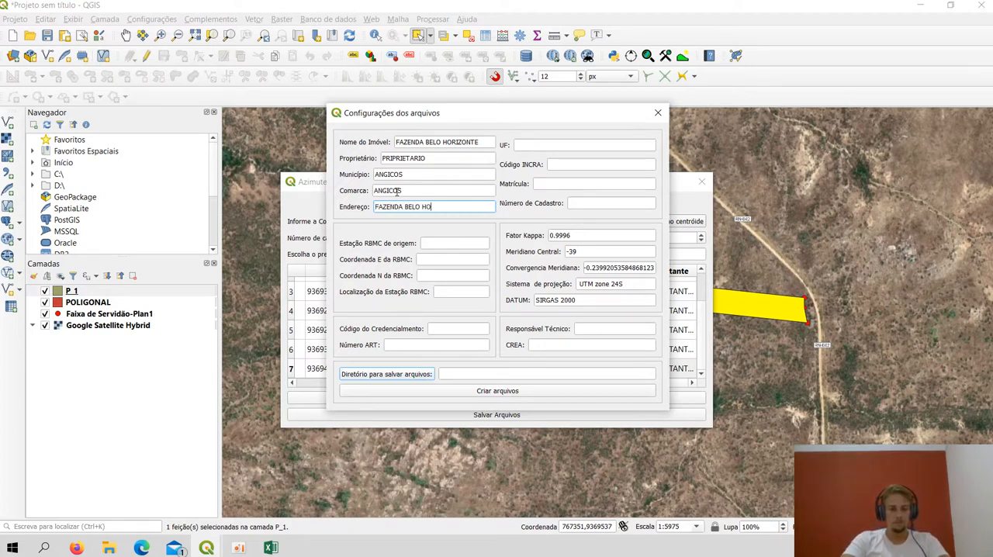
text(RIZONTE)
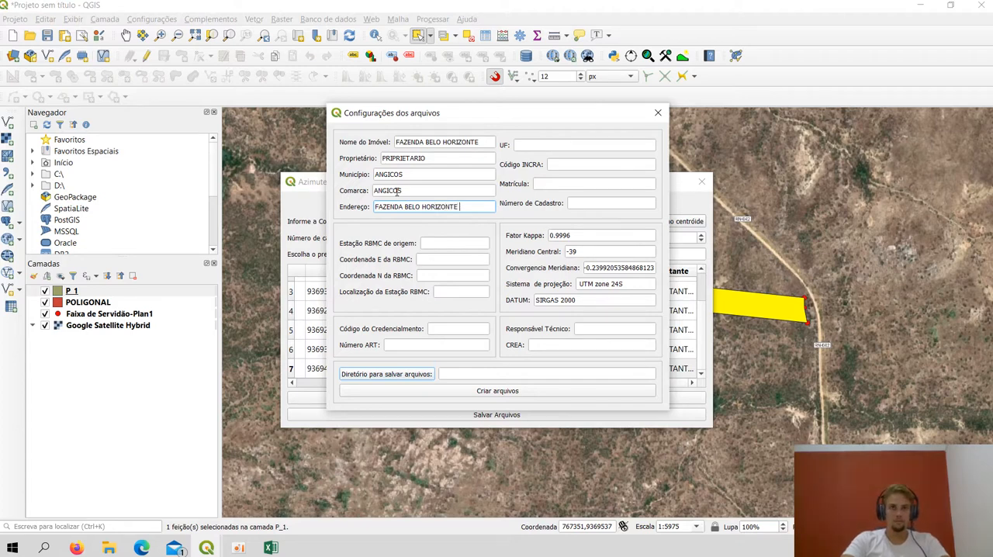
click(531, 146)
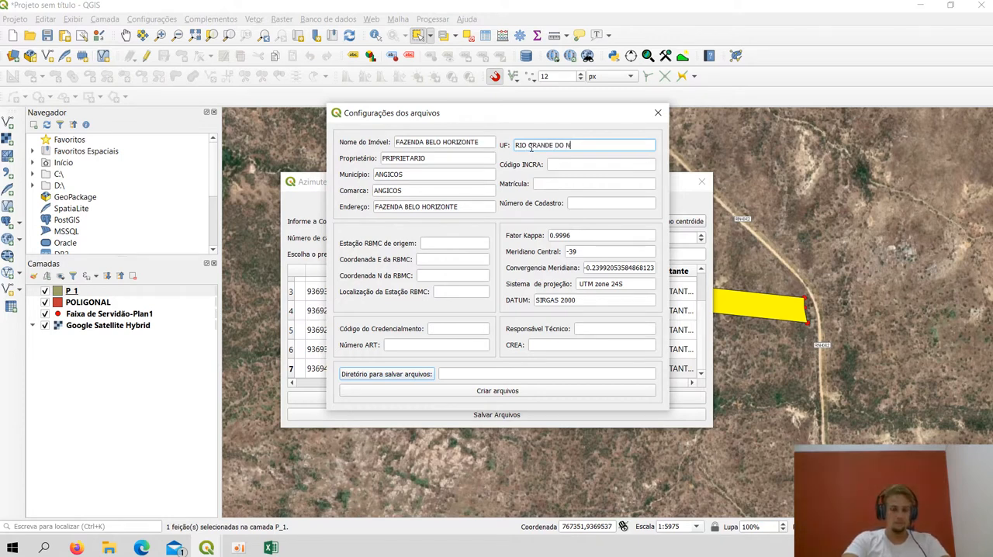
Fill the INCRA code, Matrícula and Número de Cadastro with placeholder dashes, trimming the surplus dashes from the Número de Cadastro
click(563, 163)
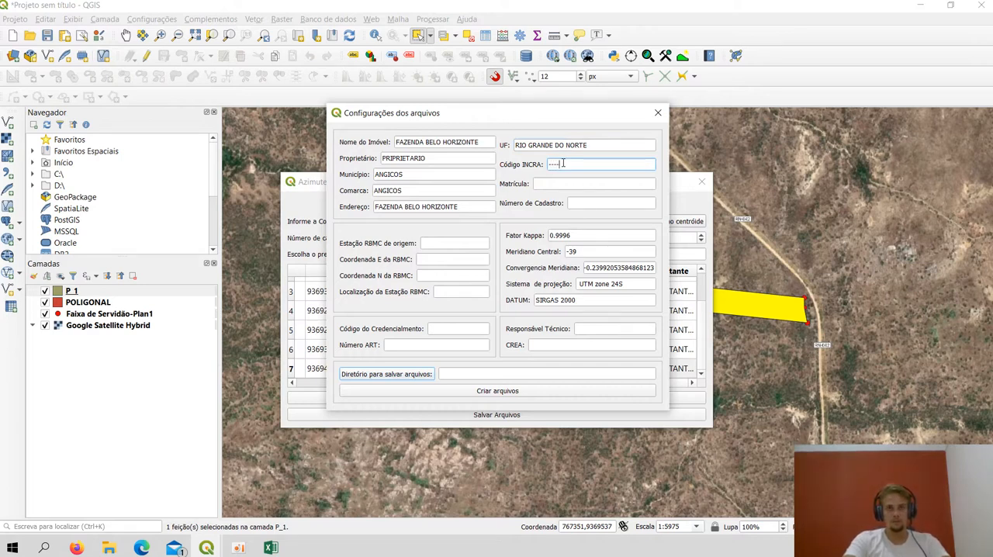
click(563, 184)
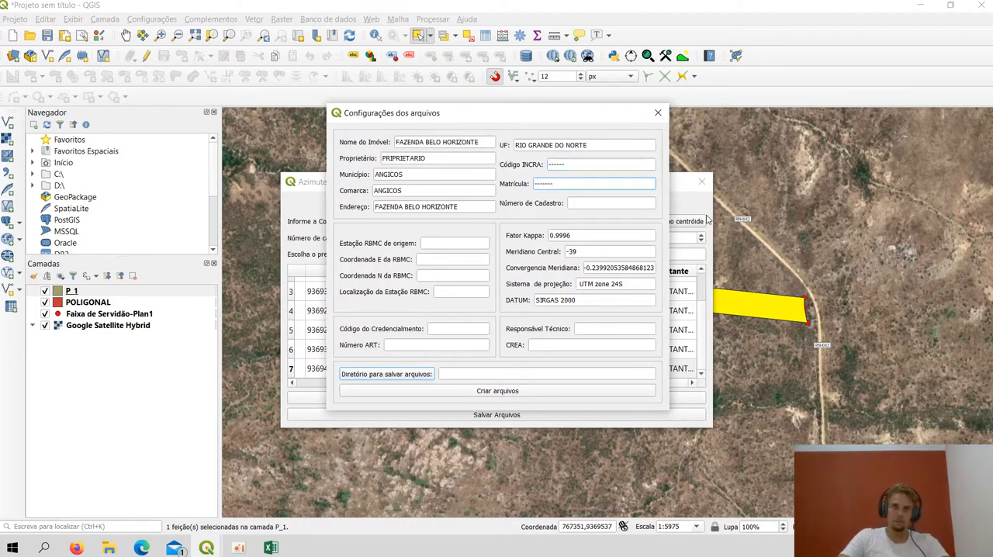
click(644, 205)
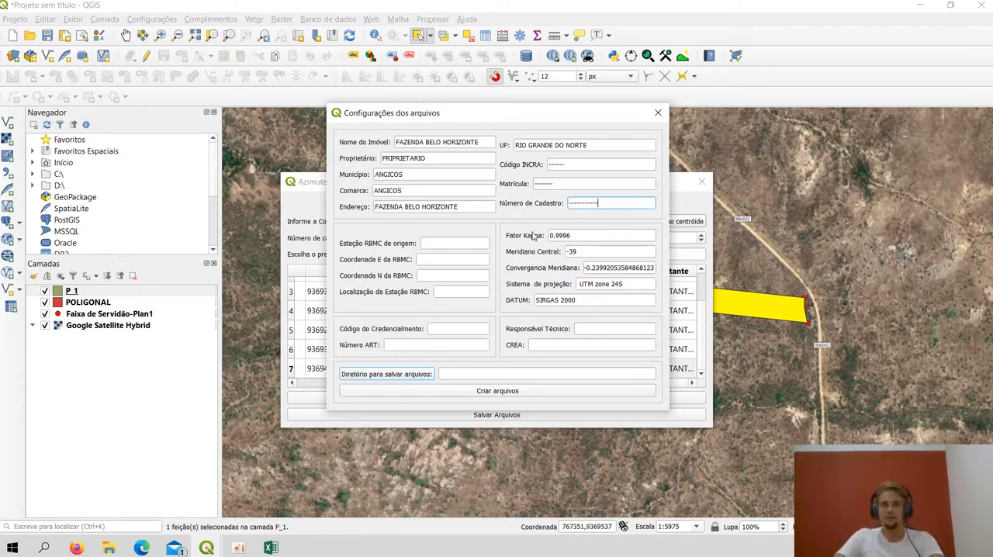
drag(598, 203, 593, 203)
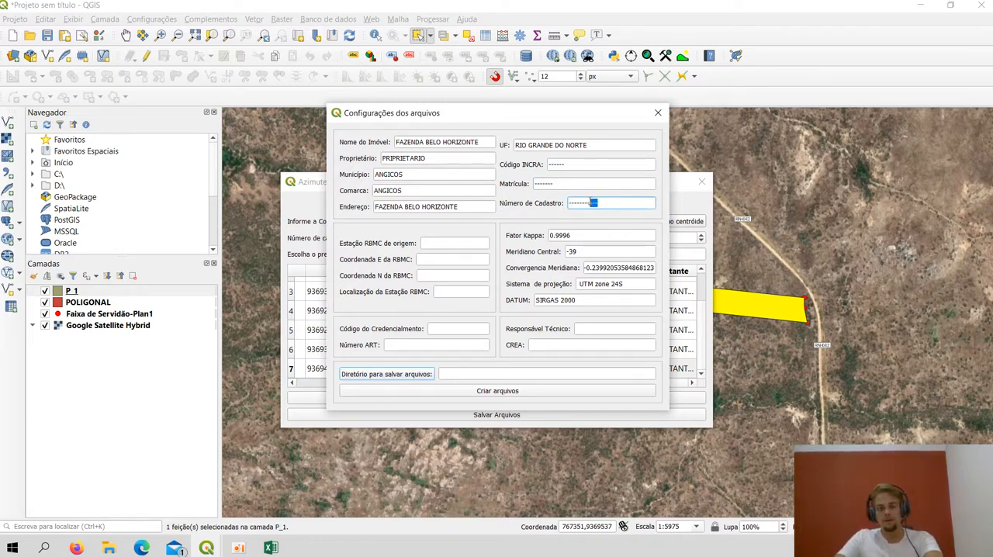
Fill the RBMC origin station, its E and N coordinates and its location with placeholder dashes
click(451, 242)
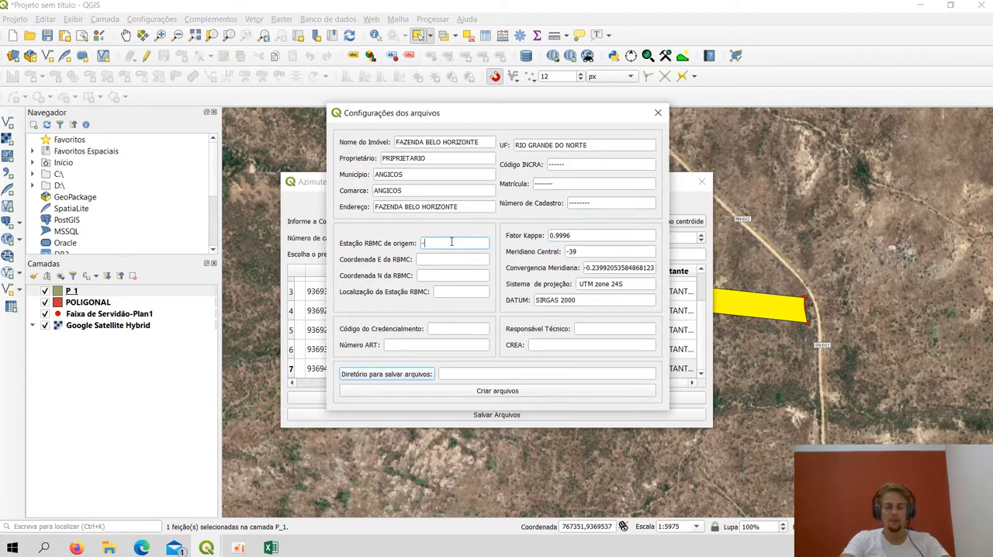
click(449, 259)
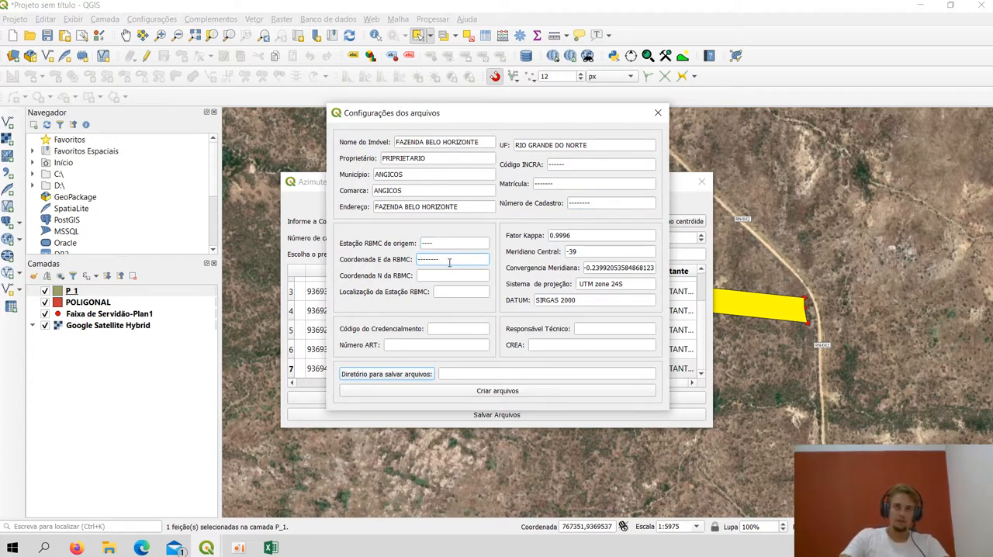
click(448, 277)
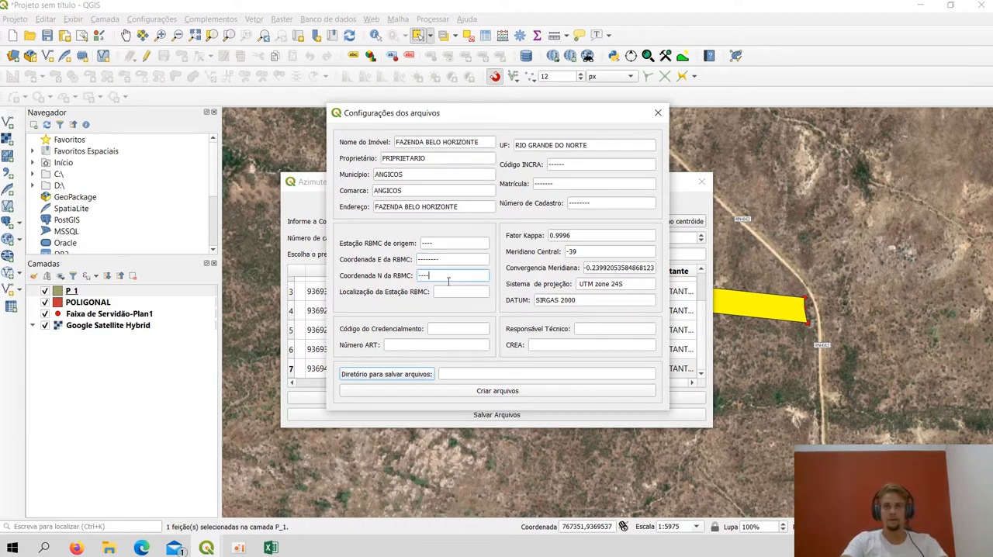
click(454, 288)
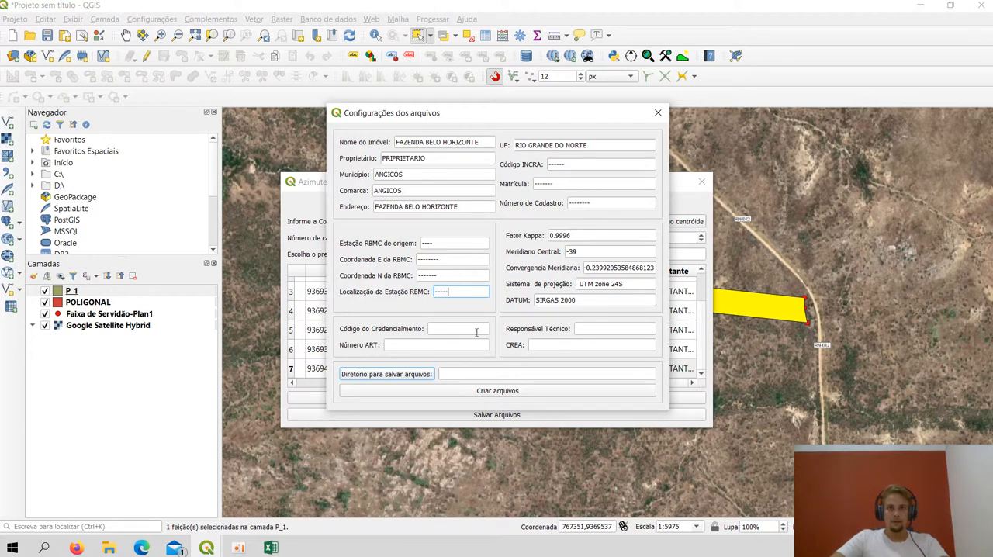
Fill the accreditation code, ART number, Responsável Técnico and CREA with placeholder dashes
click(442, 327)
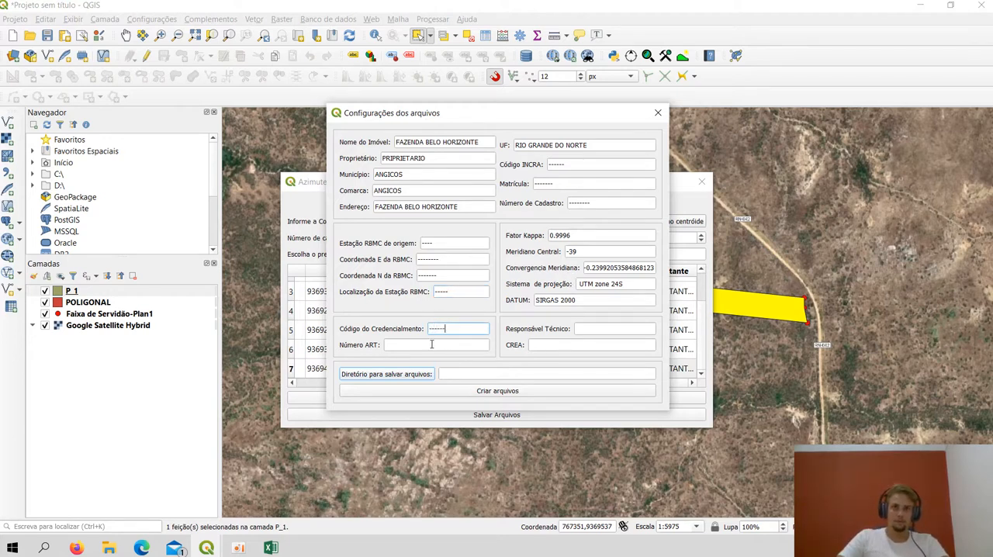
click(431, 344)
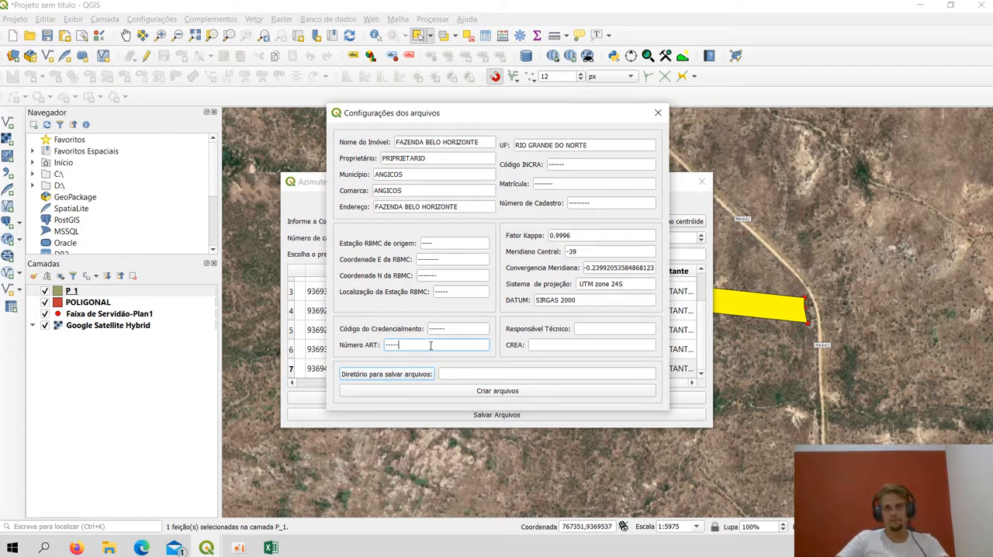
click(603, 329)
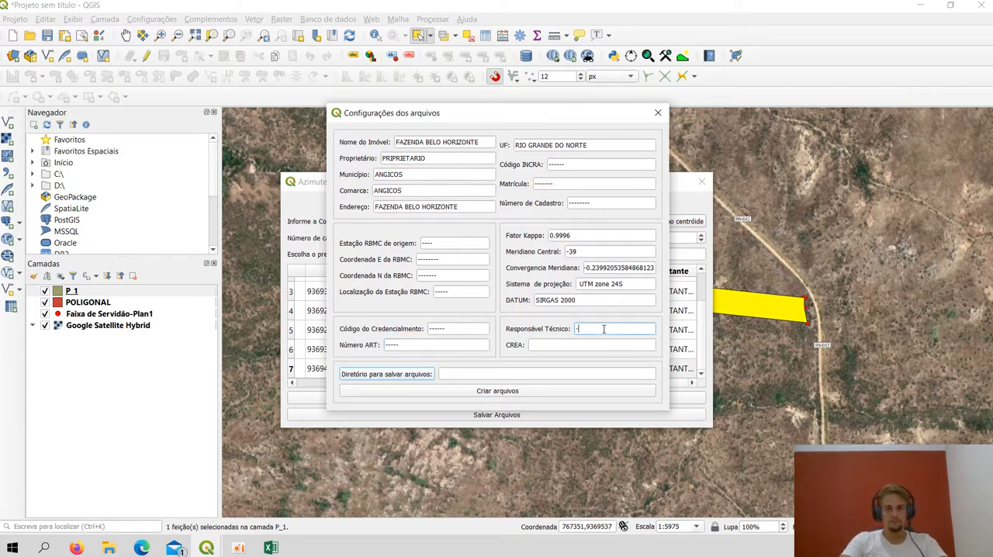
click(577, 344)
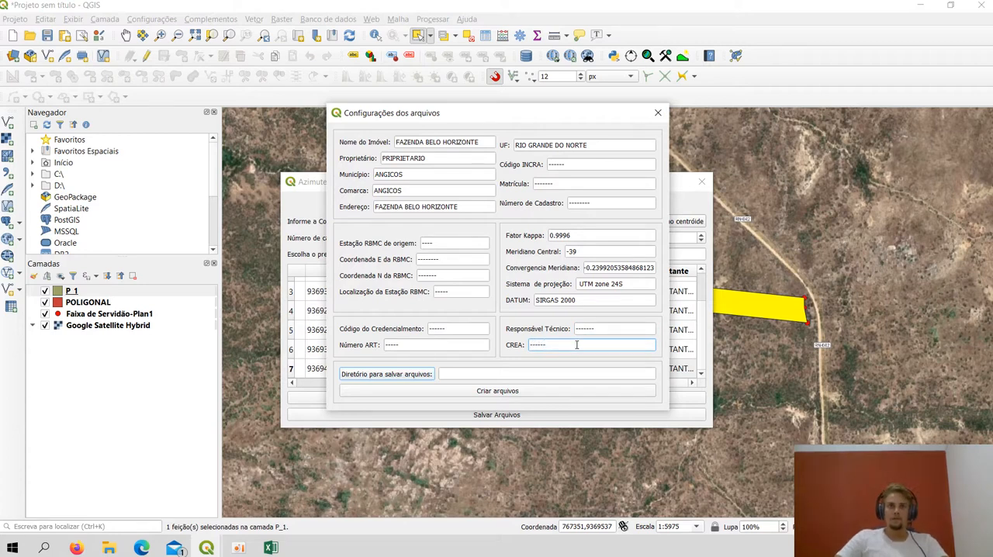
Add more placeholder dashes to the RBMC origin station, station location and N coordinate
click(448, 244)
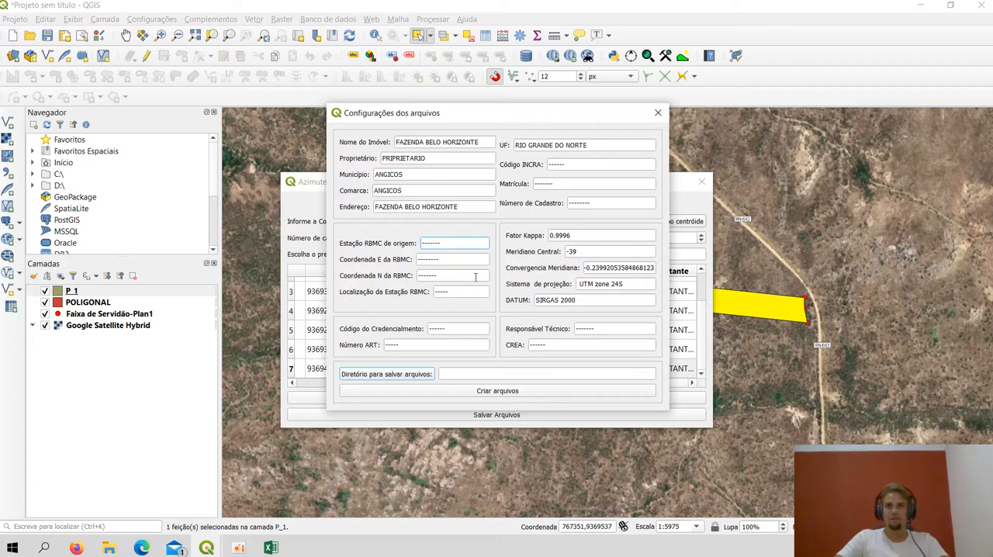
click(452, 293)
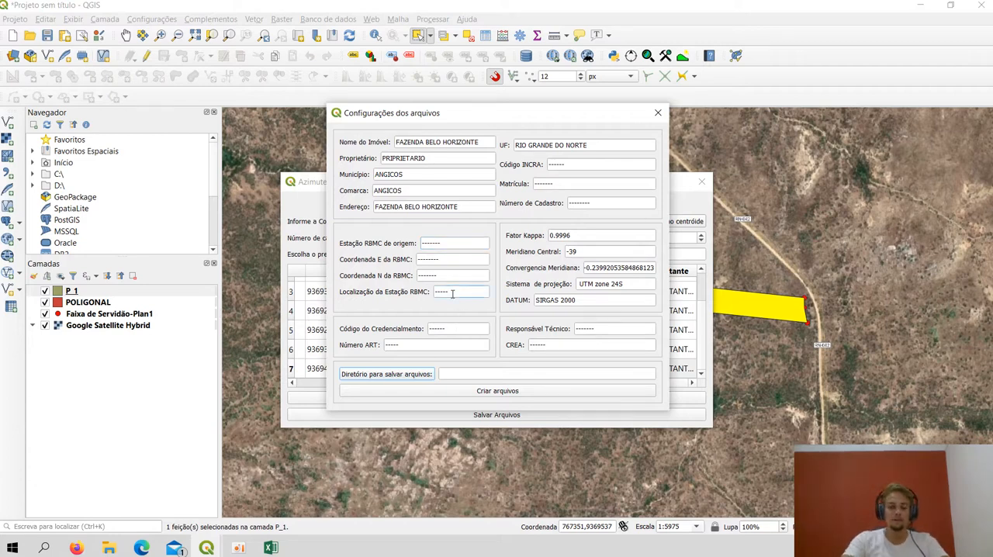
click(449, 276)
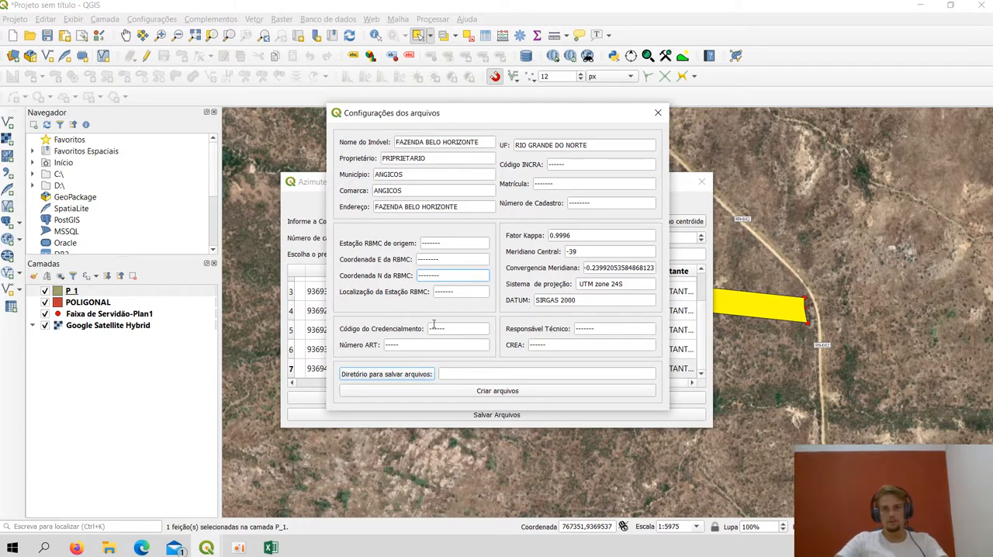
While choosing the output directory, create a folder named MEMORIAL inside LEVANTAMENTO_FAZ_B_HORIZONTE on drive C
click(419, 376)
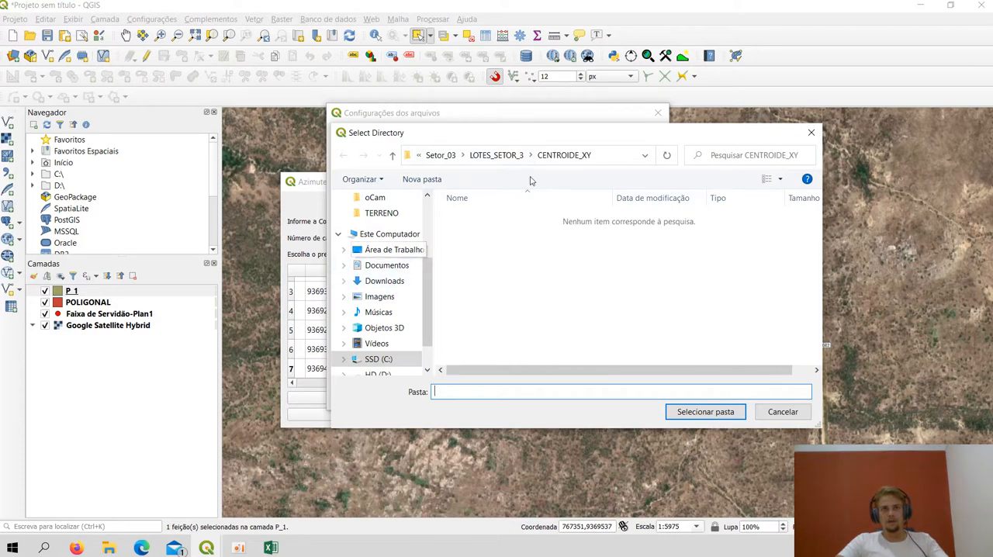
scroll(397, 289, down, 1)
click(378, 328)
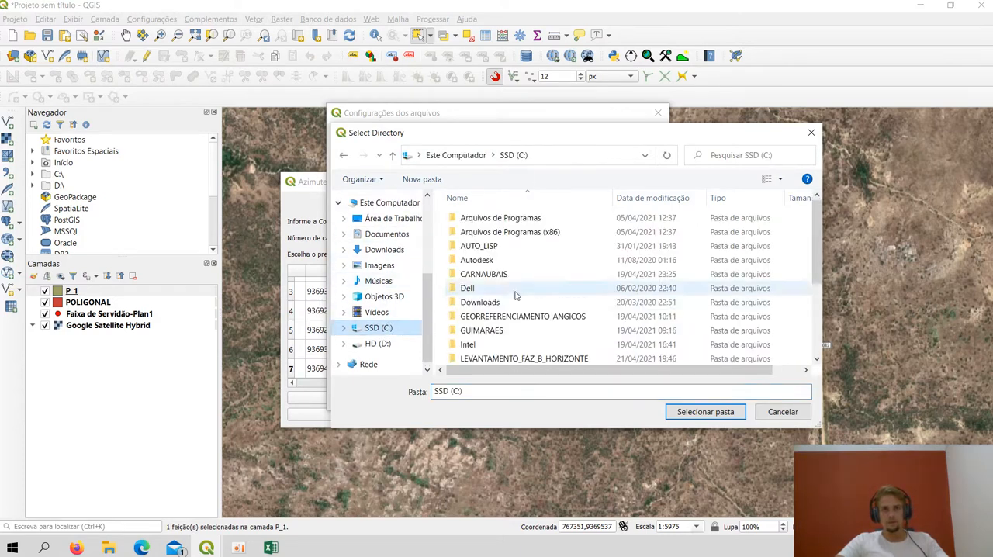
scroll(539, 326, down, 2)
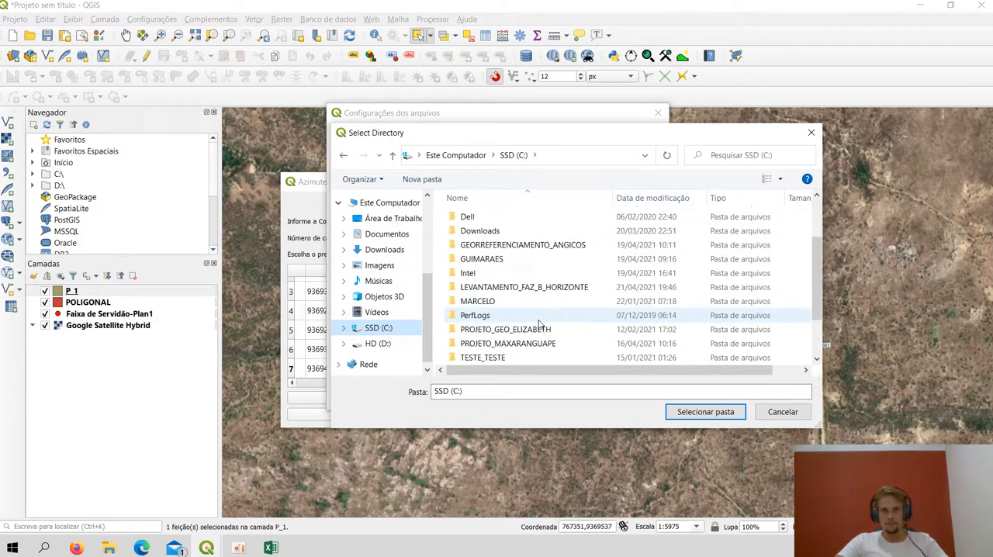
double_click(572, 287)
right_click(488, 258)
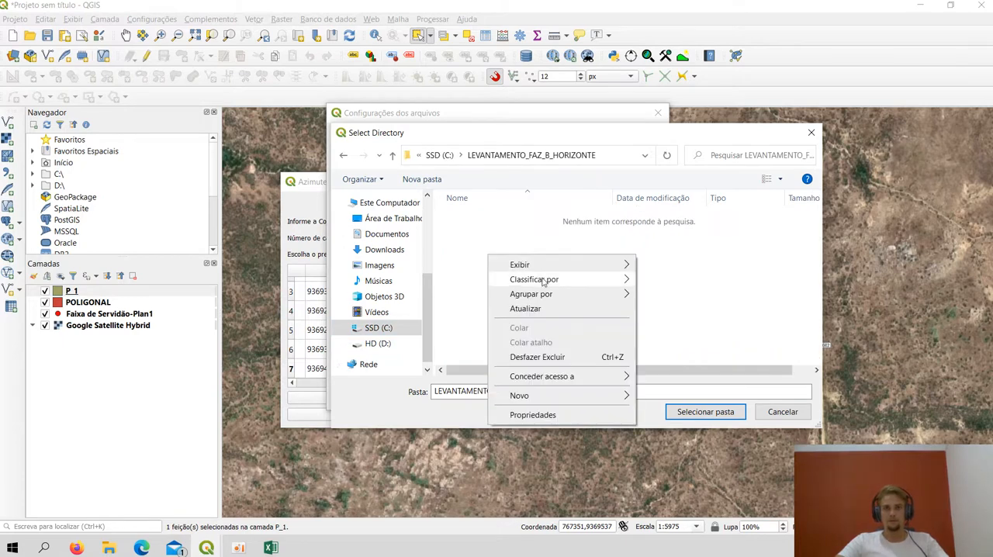
mouse_move(594, 398)
click(681, 394)
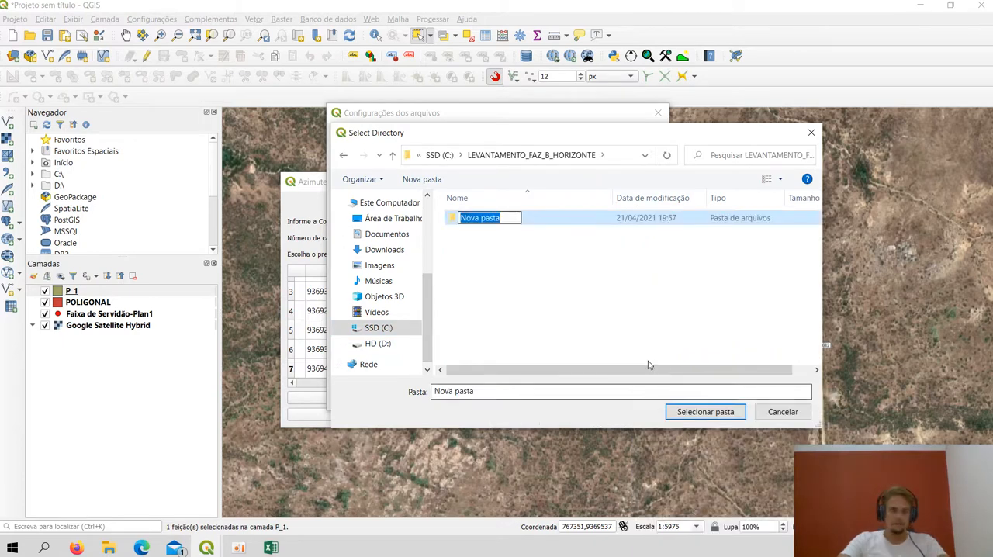
text(MEMORIAL)
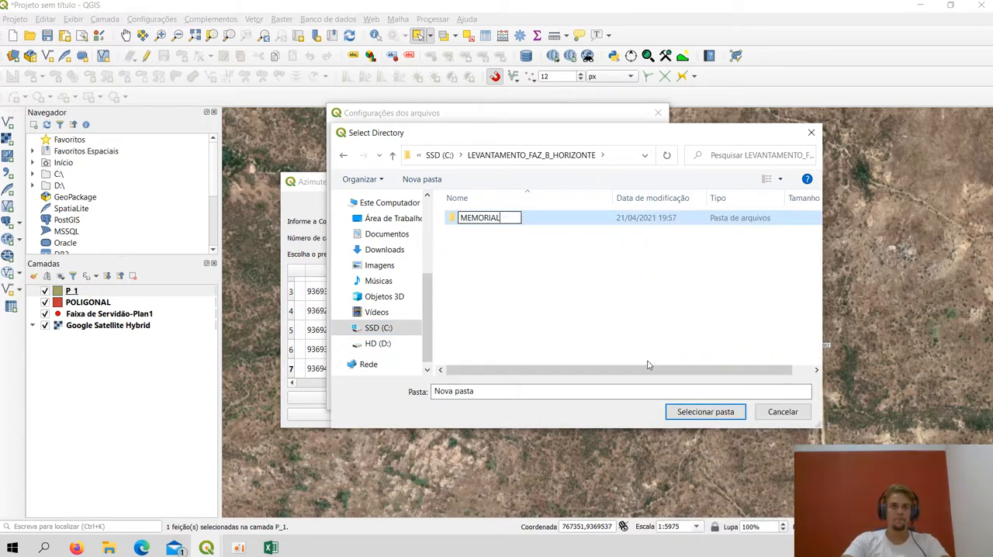
key(Return)
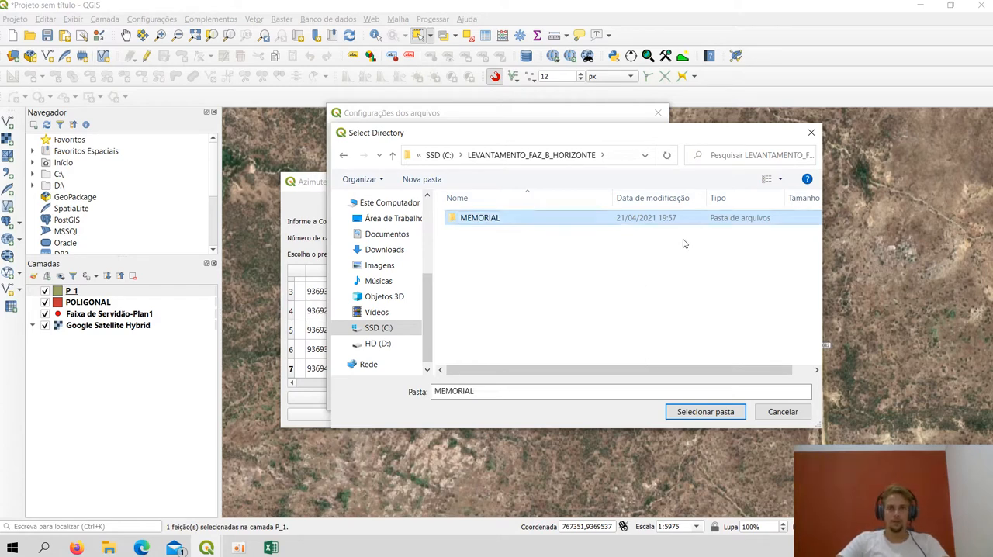
Choose the MEMORIAL folder in LEVANTAMENTO_FAZ_B_HORIZONTE as the directory for saving the files
double_click(491, 218)
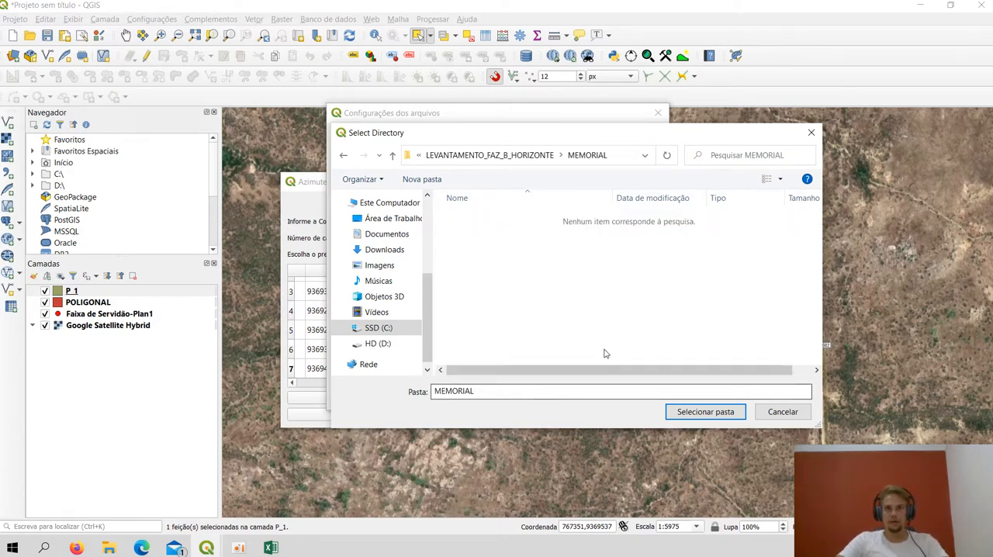
click(392, 155)
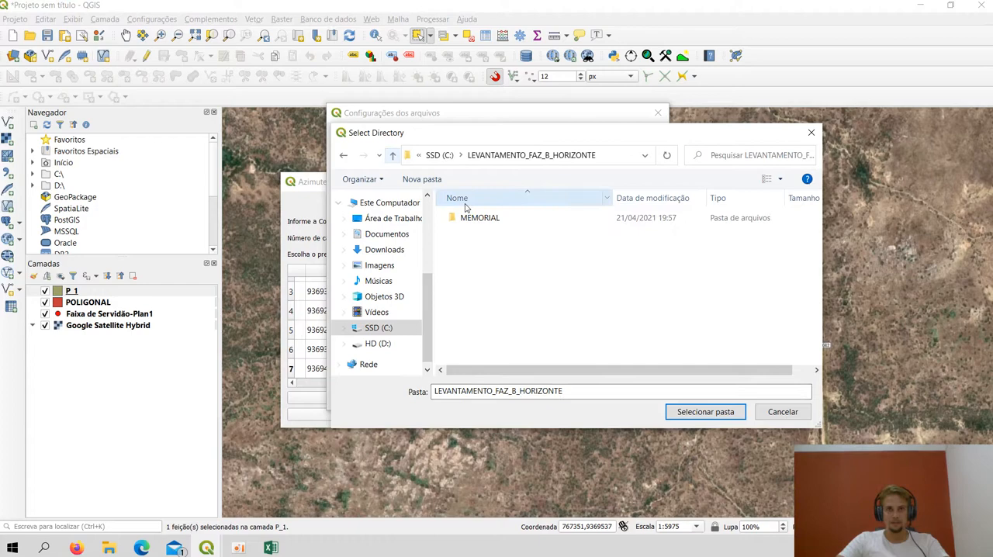
click(508, 219)
click(695, 417)
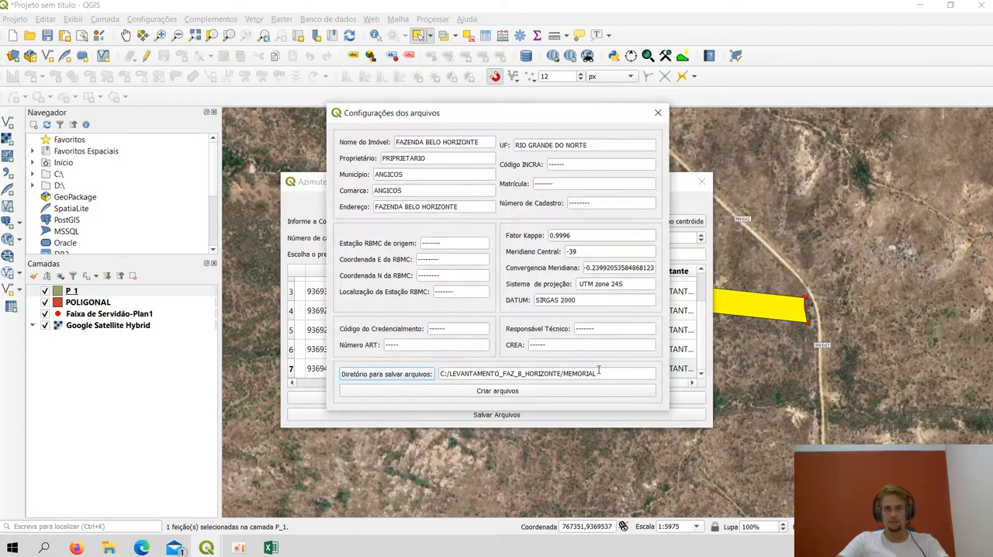
Generate the description files in the MEMORIAL folder and close the azimuth and distance calculator windows
click(496, 391)
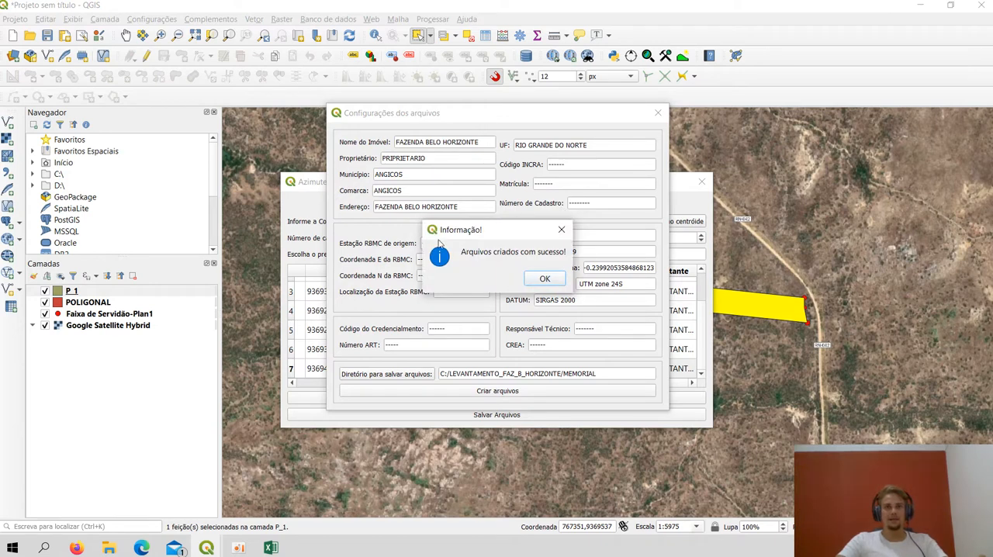
click(544, 280)
click(658, 112)
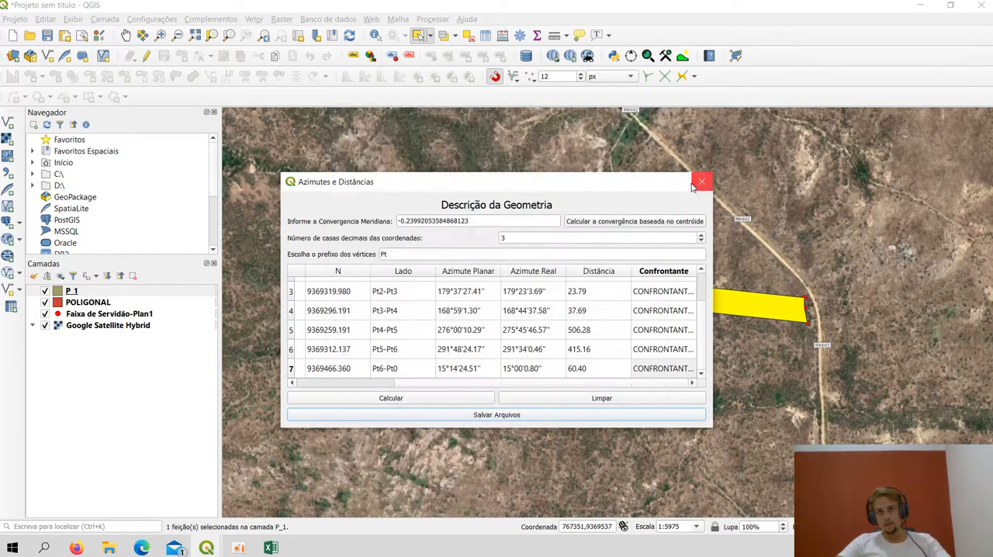
click(700, 183)
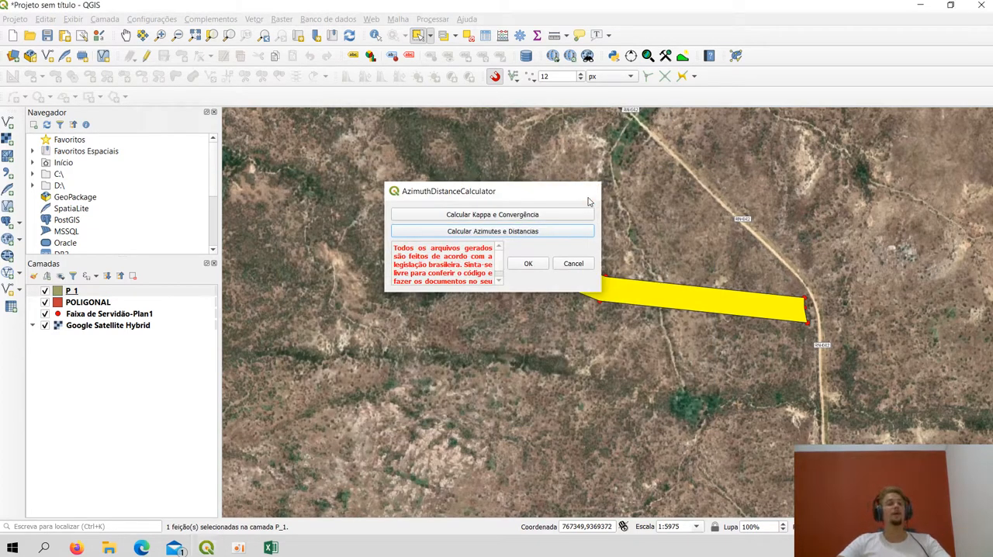
click(589, 192)
Switch to File Explorer and open the MEMORIAL folder inside LEVANTAMENTO_FAZ_B_HORIZONTE
scroll(589, 198, down, 1)
drag(589, 199, 517, 217)
drag(519, 242, 531, 263)
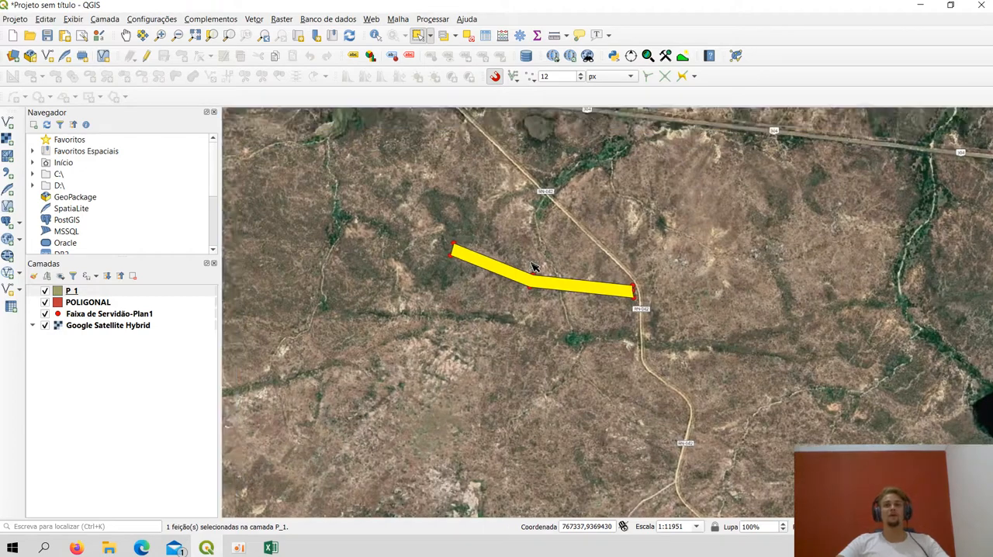
scroll(518, 220, up, 1)
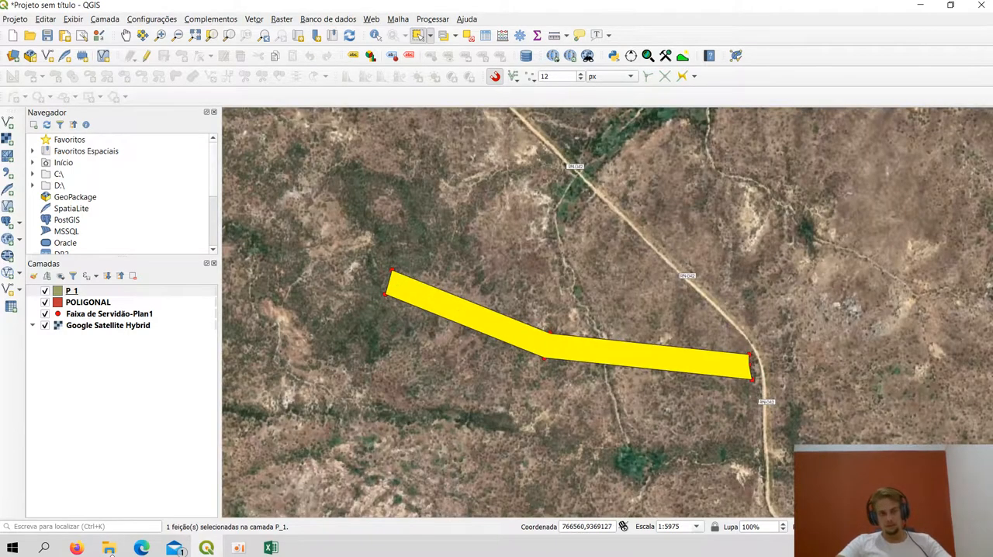
mouse_move(124, 552)
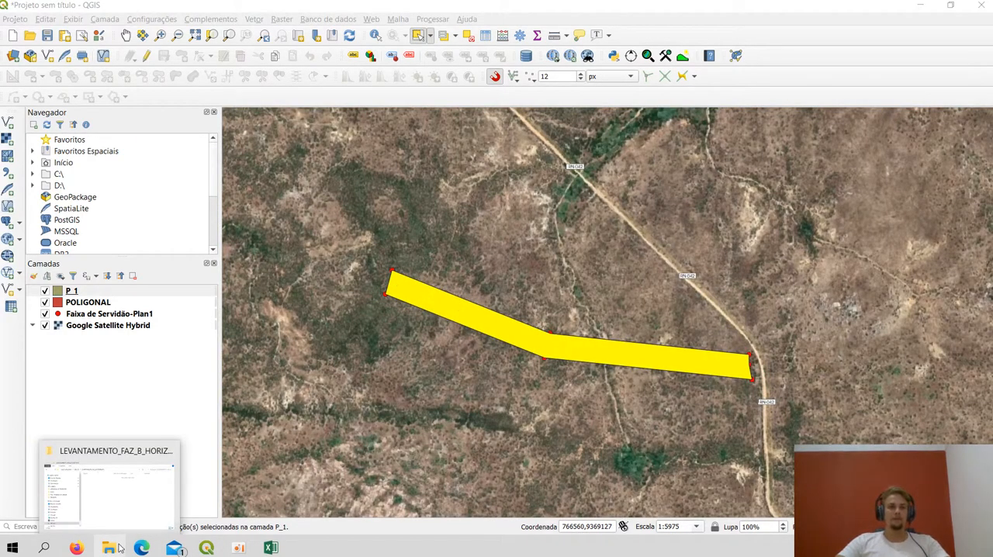
click(126, 492)
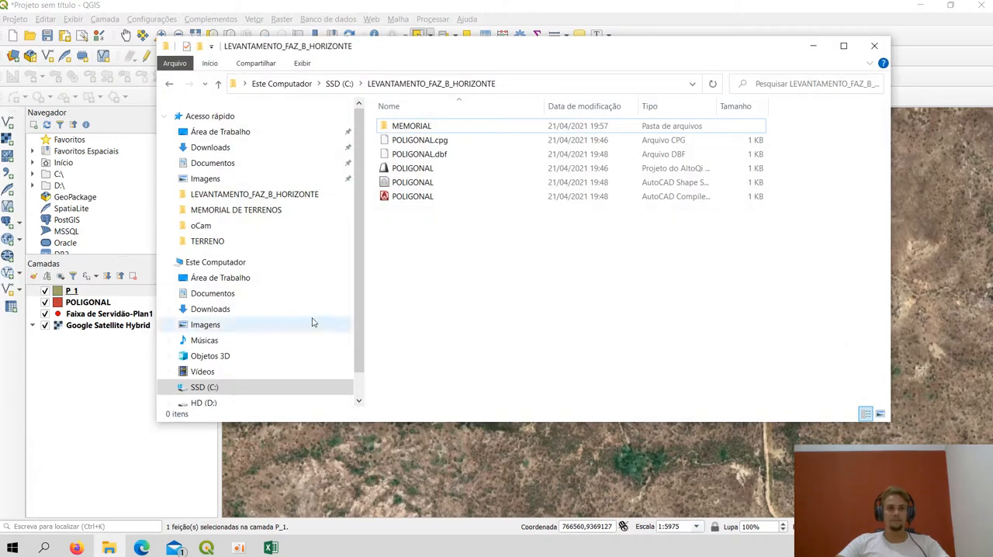
double_click(434, 126)
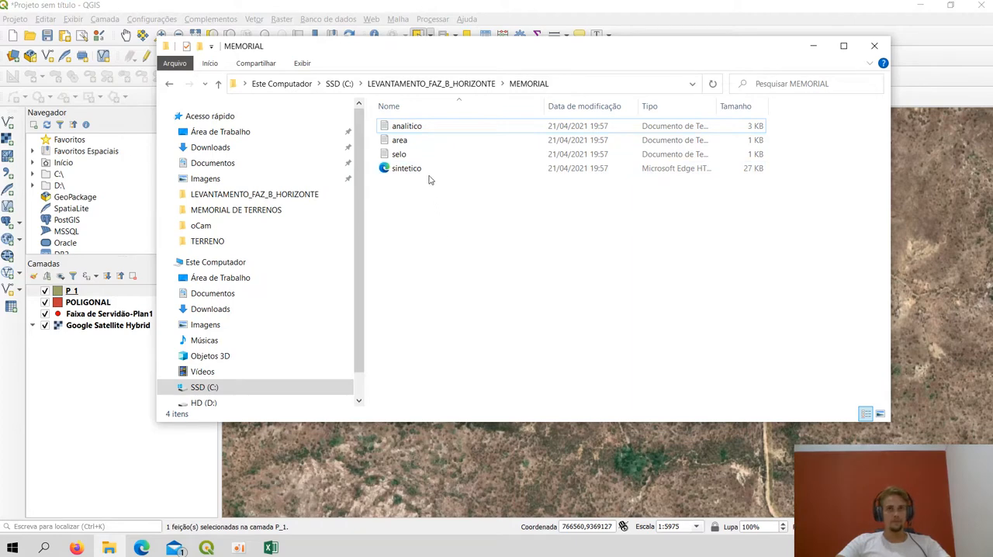
Open the analitico text file and look over the generated MEMORIAL DESCRITIVO text
double_click(441, 126)
scroll(331, 169, right, 2)
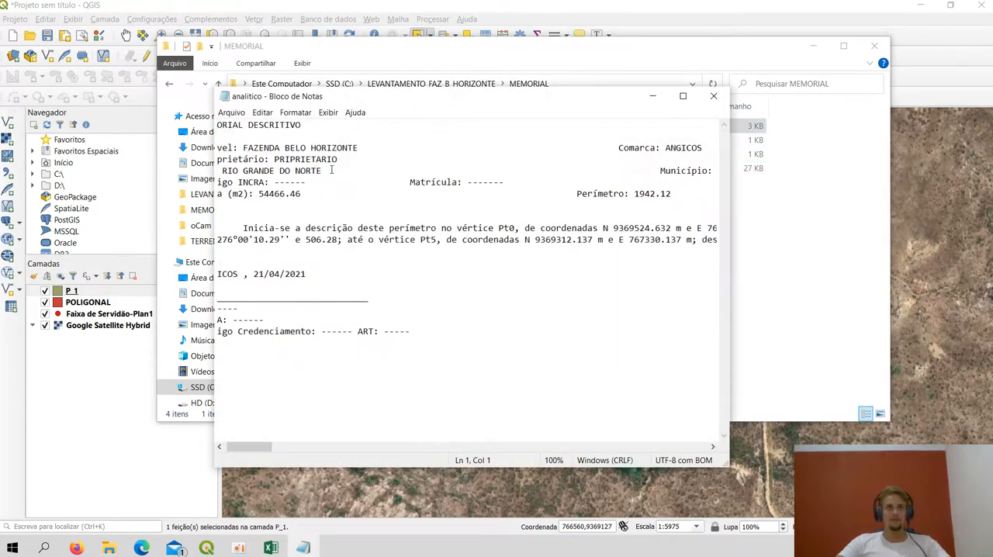
scroll(333, 170, right, 2)
scroll(333, 169, left, 5)
click(334, 170)
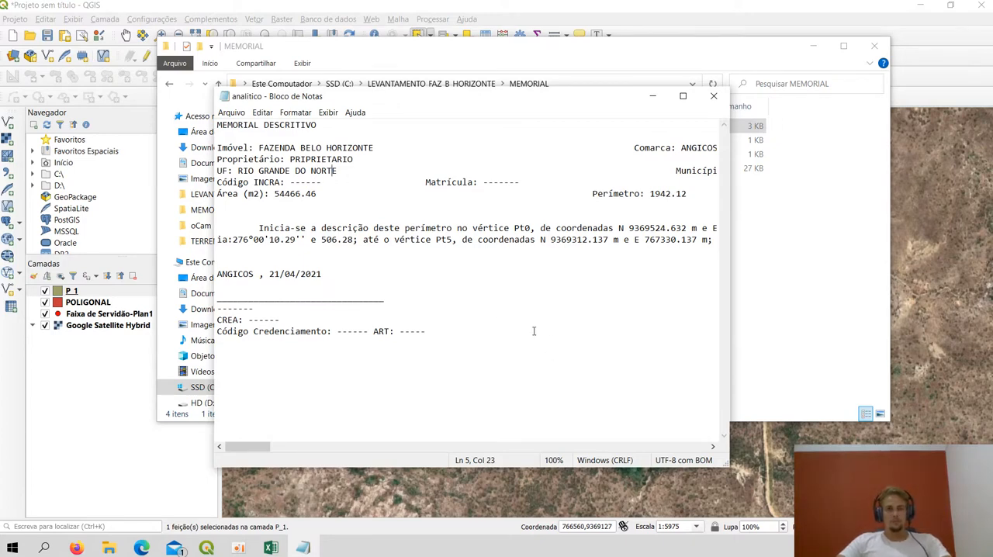
Copy the whole analitico text into a new blank document in Word 2013, dismissing the Office activation assistant
key(ctrl+a)
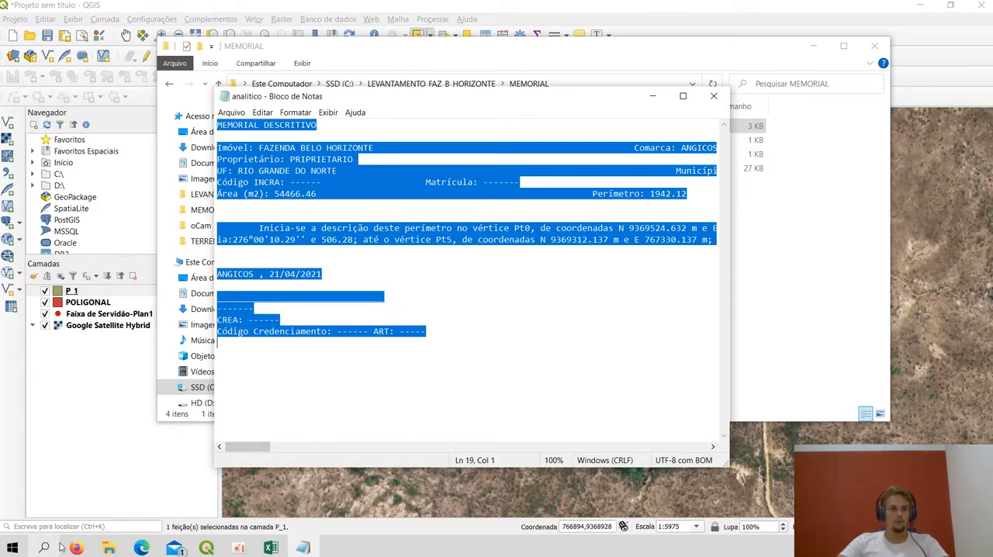
click(45, 547)
text(w)
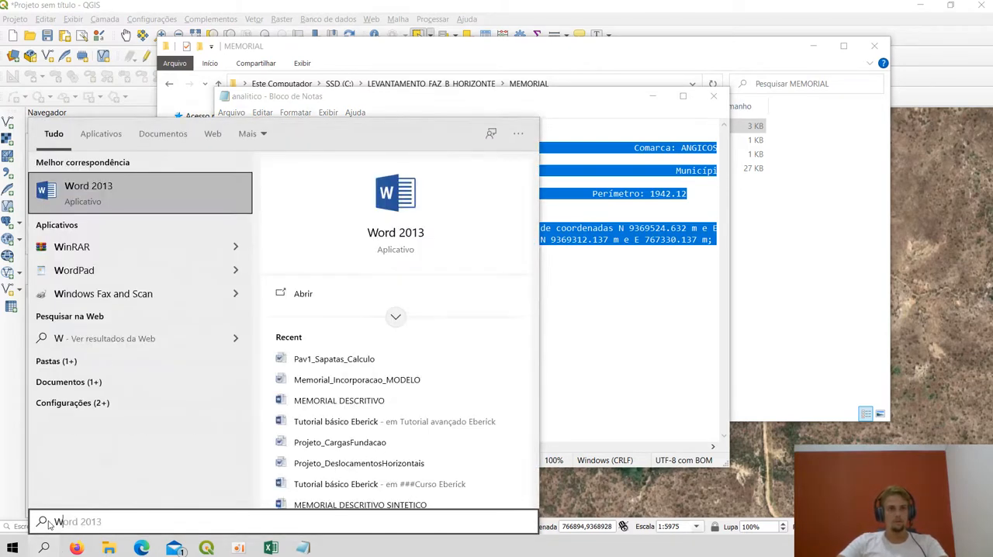
key(Escape)
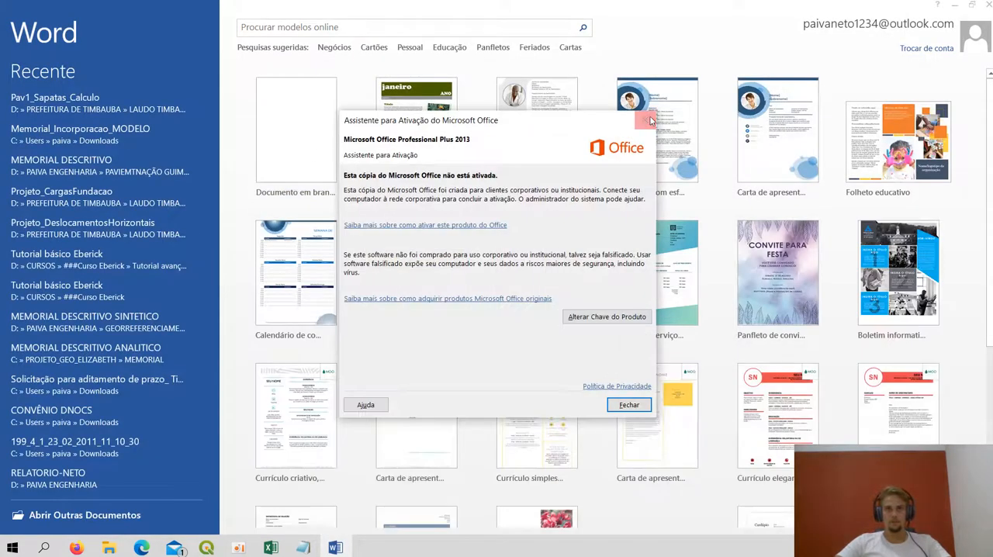
click(643, 121)
click(311, 124)
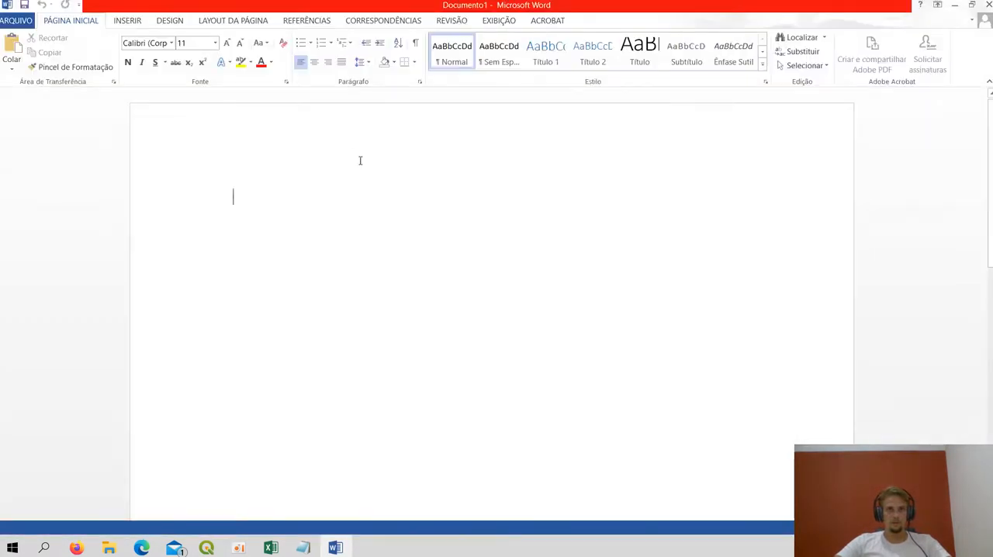
key(ctrl+v)
Justify the perimeter description paragraph in the pasted memorial text
scroll(463, 365, down, 6)
scroll(461, 364, up, 10)
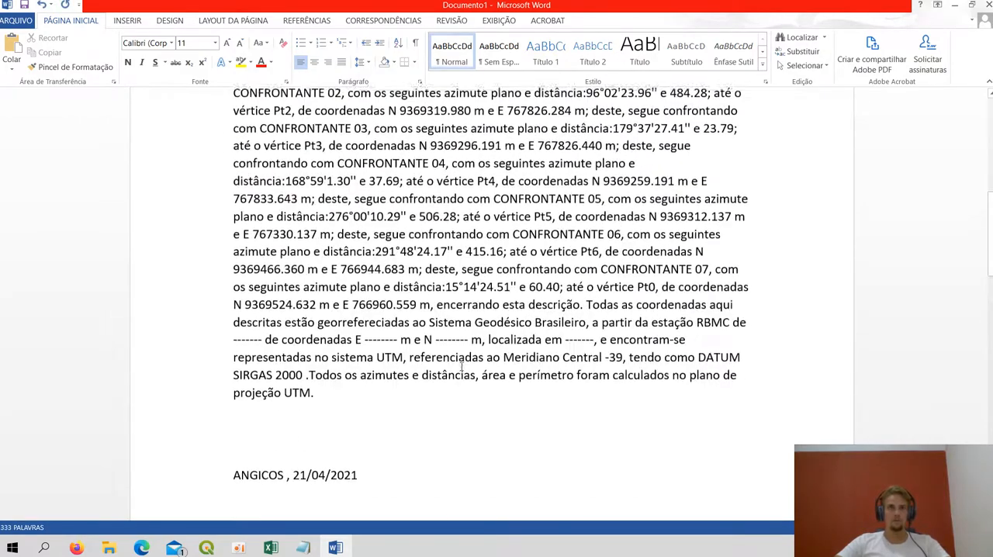
scroll(434, 380, down, 2)
drag(315, 486, 295, 78)
click(338, 68)
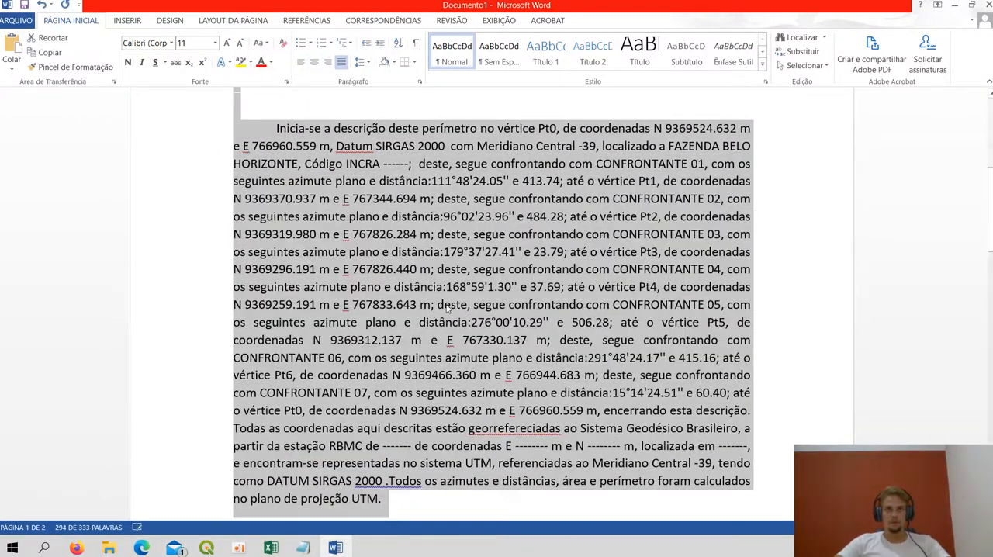
Try centred, justified and left alignment on the header block, from the MEMORIAL DESCRITIVO title to the area and perimeter line
scroll(578, 255, up, 3)
click(578, 243)
scroll(742, 312, up, 2)
key(shift+Up)
key(shift+Up)
key(shift+Up)
key(shift+Up)
key(shift+Up)
key(shift+Up)
key(shift+Up)
key(shift+Up)
key(shift+Up)
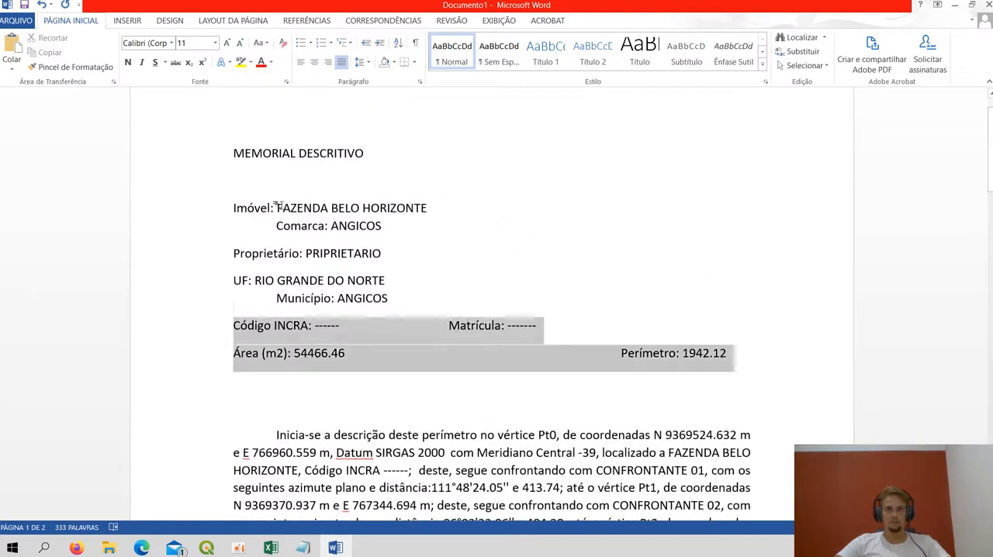
click(315, 66)
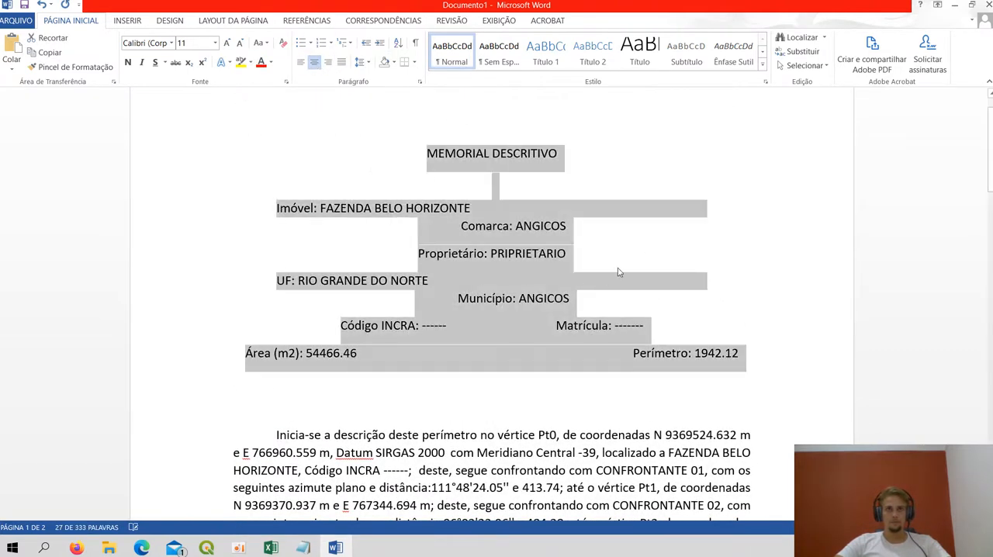
click(341, 67)
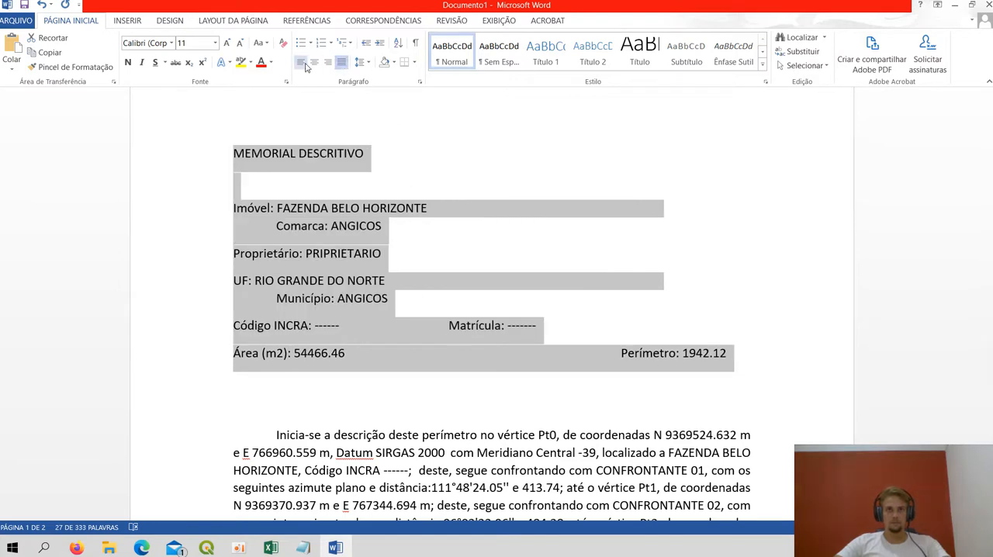
click(300, 62)
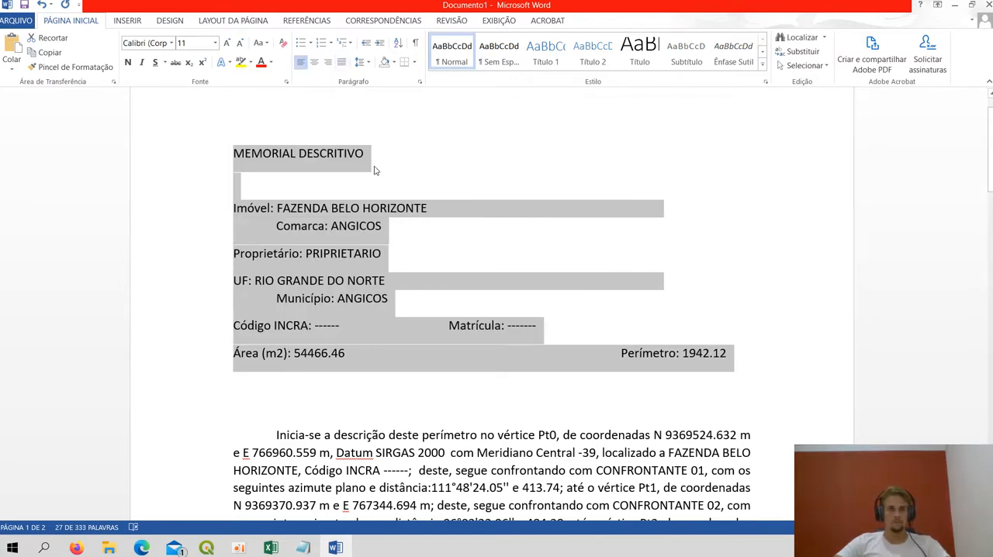
key(ctrl+e)
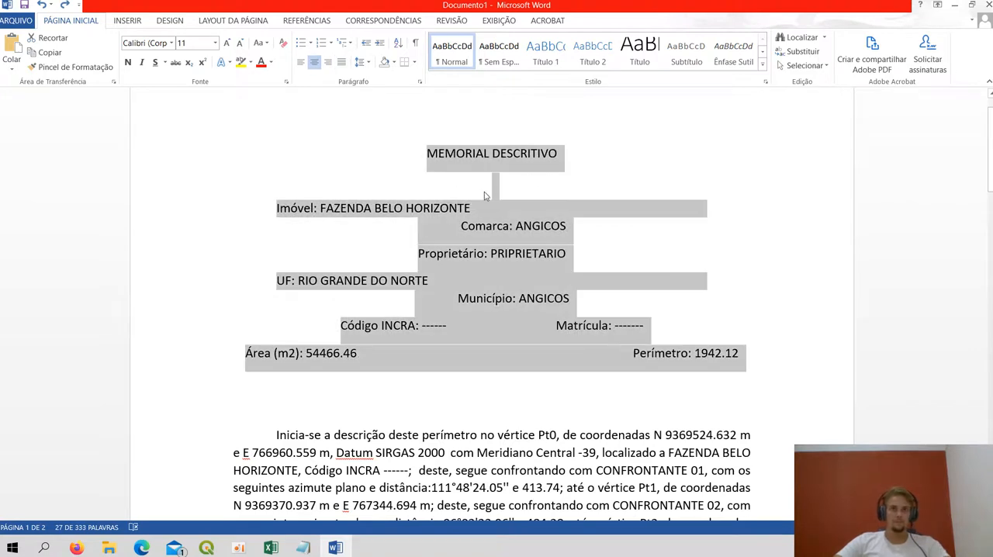
Undo the alignment changes to the header block and description, keeping the pasted text in its original formatting
click(318, 207)
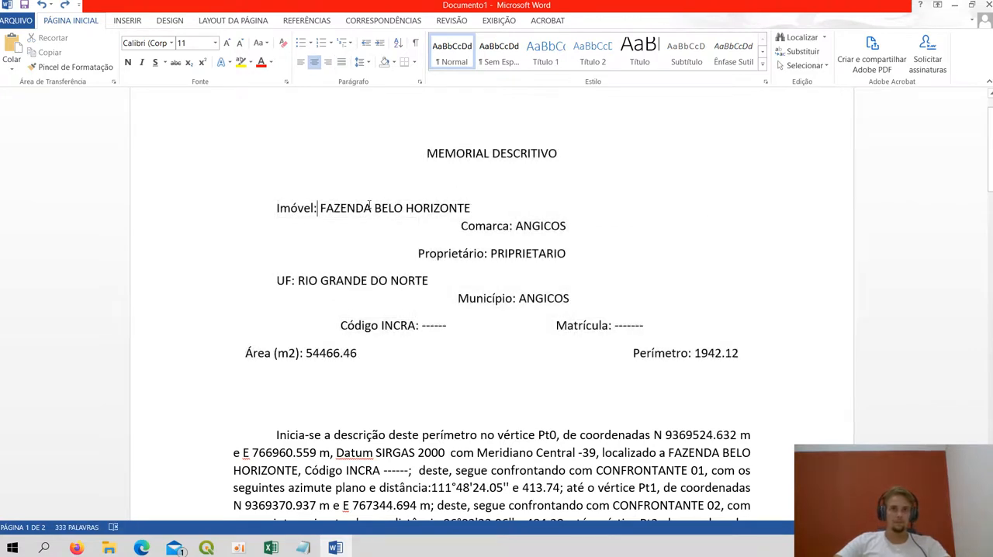
click(270, 206)
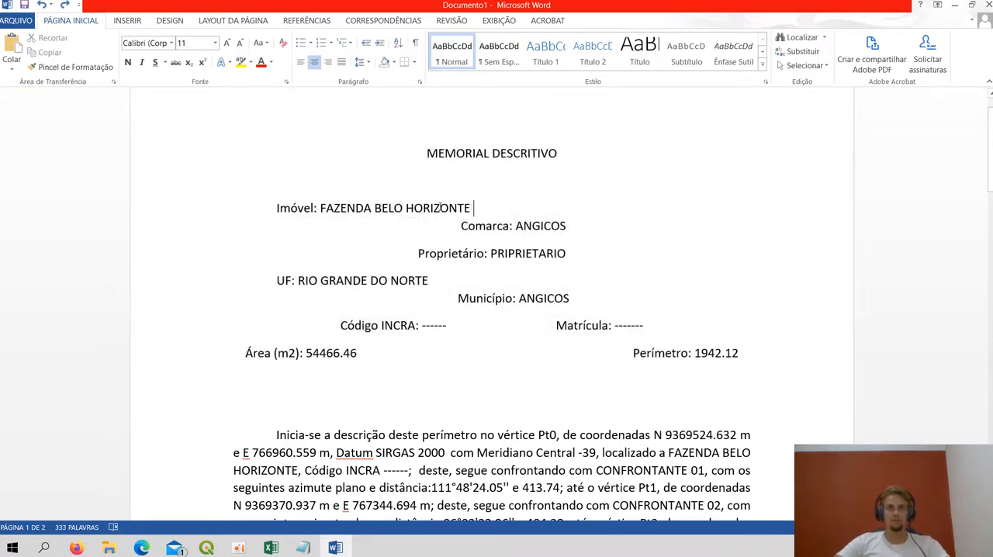
key(shift+Home)
click(523, 207)
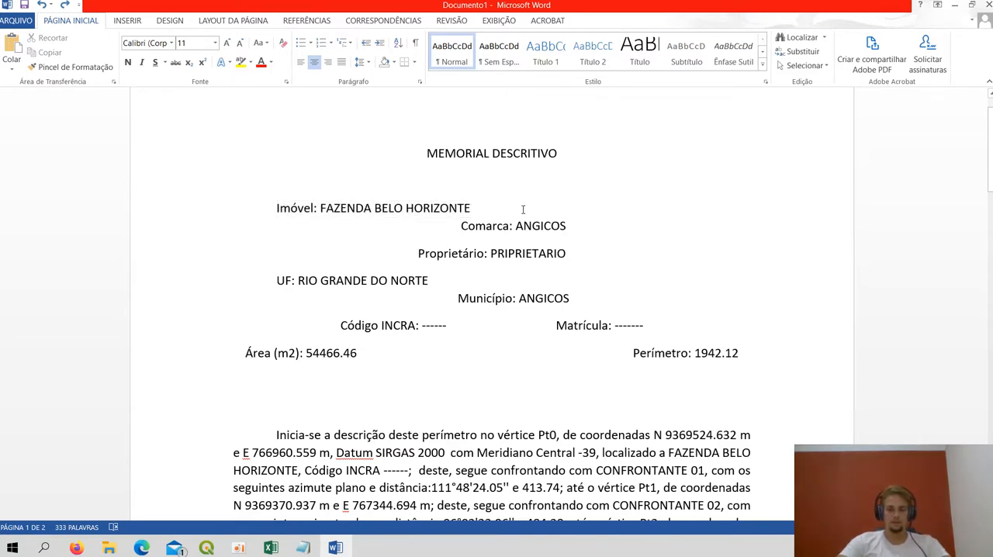
drag(514, 186, 686, 379)
click(538, 218)
key(ctrl+z)
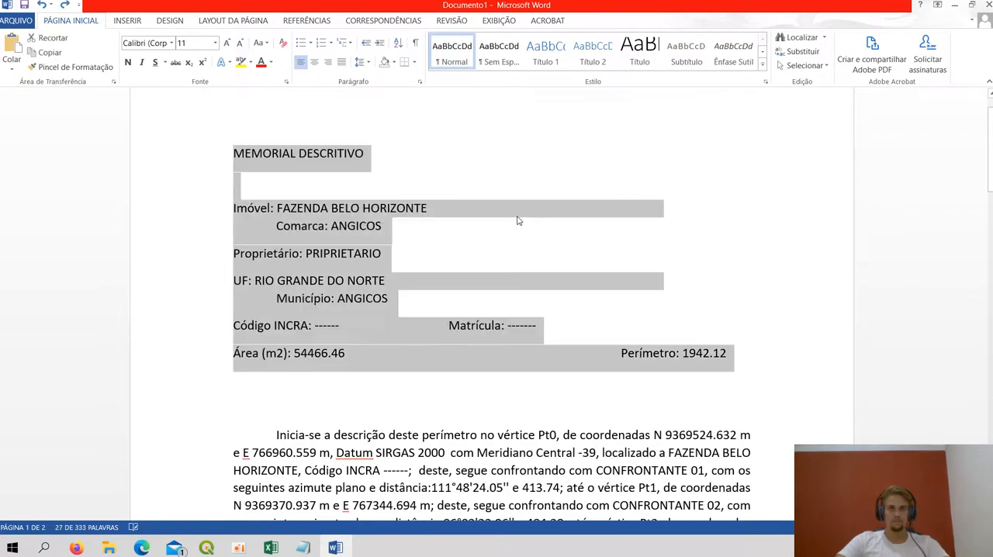
key(ctrl+z)
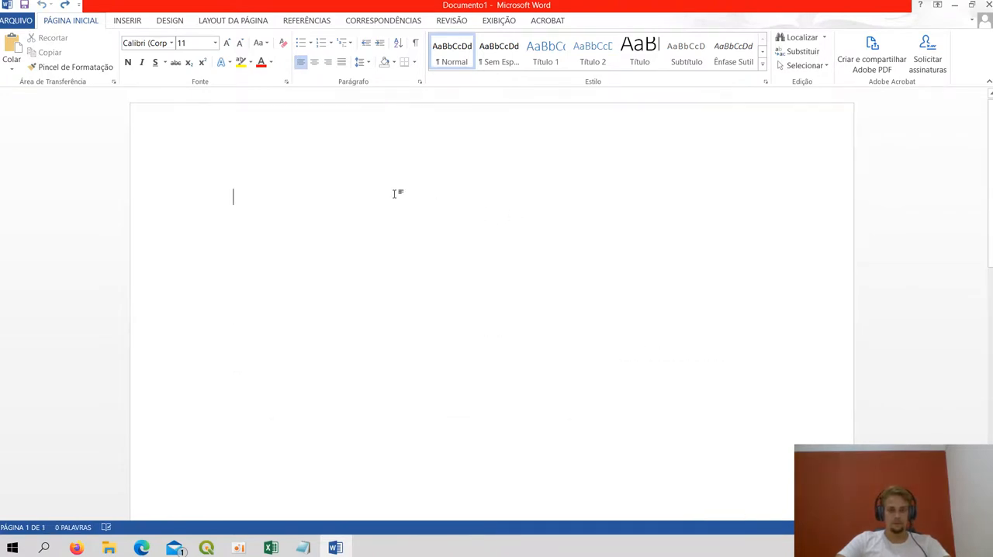
key(ctrl+y)
Centre only the MEMORIAL DESCRITIVO title line
scroll(394, 194, up, 10)
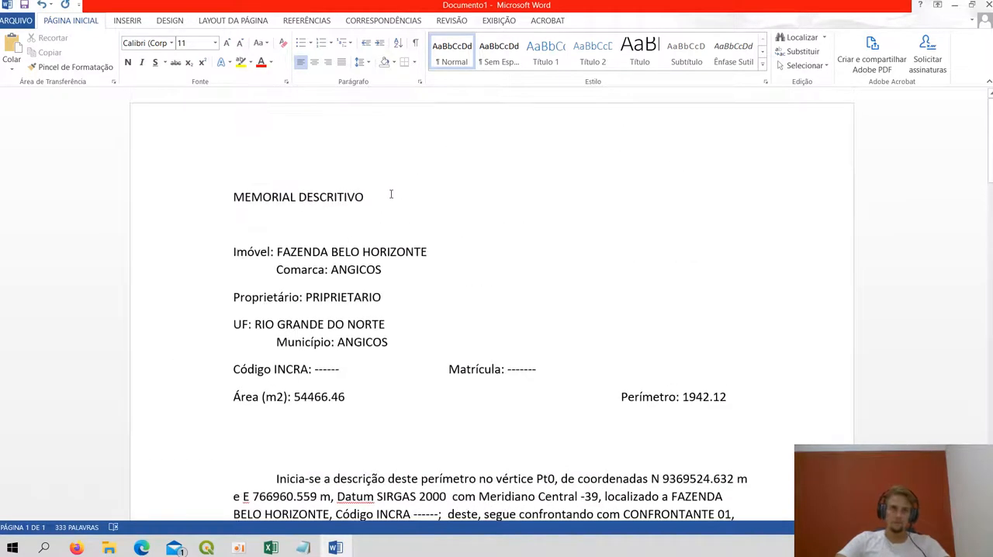
drag(391, 194, 233, 197)
click(314, 62)
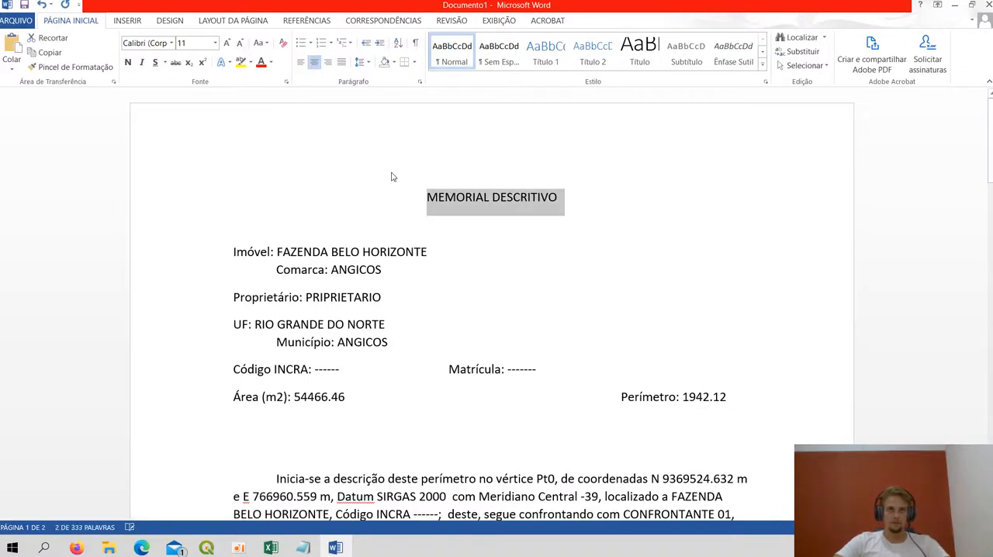
click(675, 196)
Adjust the spacing before Comarca: ANGICOS so it sits on the Imóvel line, aligned with the Perímetro entry
click(271, 267)
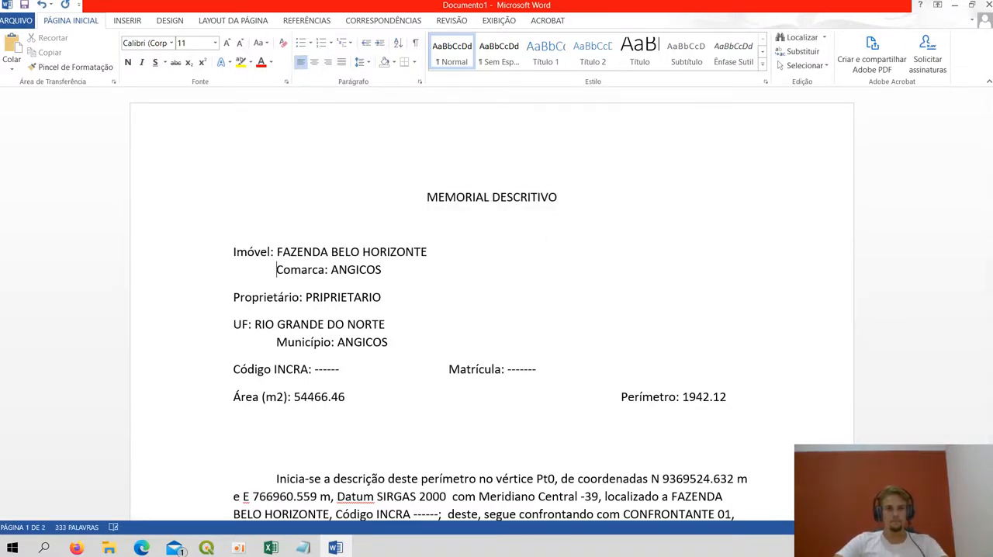
key(Tab)
key(Tab)
key(Tab)
key(Tab)
key(Tab)
key(Tab)
key(Tab)
key(Tab)
key(Tab)
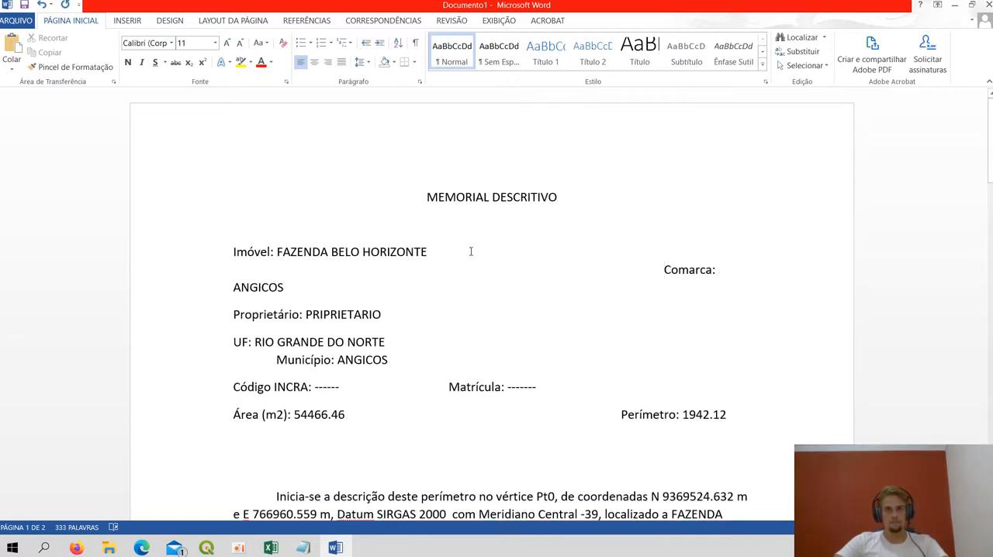
key(BackSpace)
key(BackSpace)
key(BackSpace)
key(BackSpace)
key(BackSpace)
key(BackSpace)
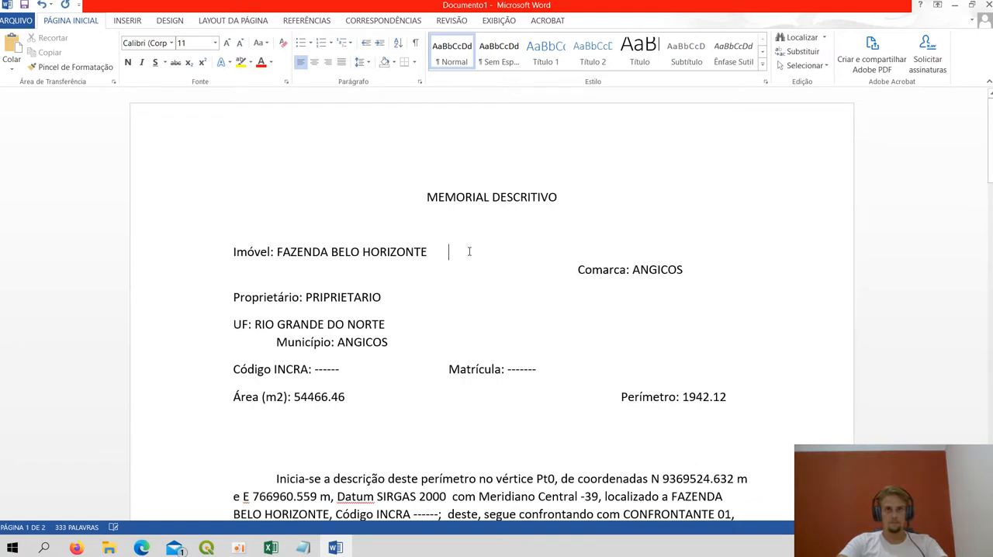
key(BackSpace)
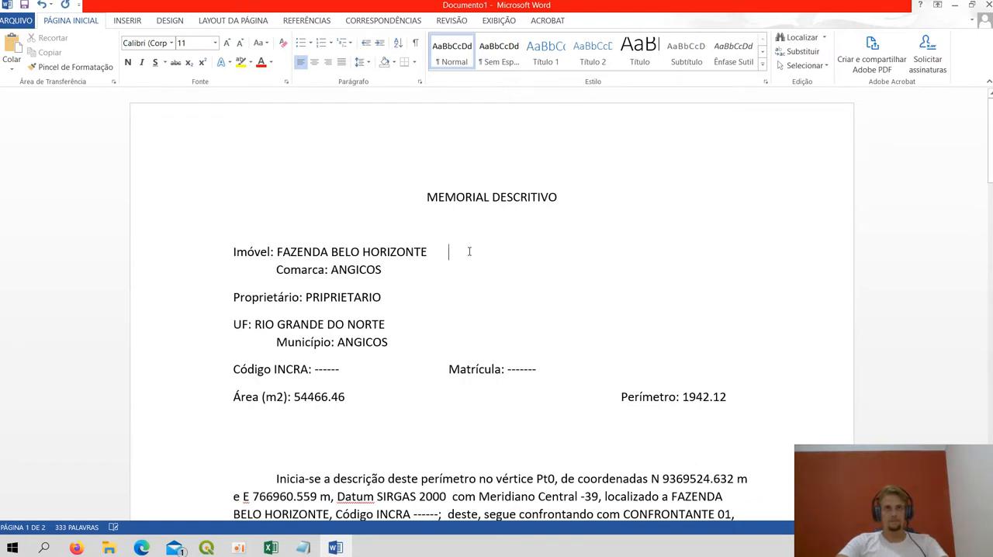
key(BackSpace)
key(BackSpace)
key(BackSpace)
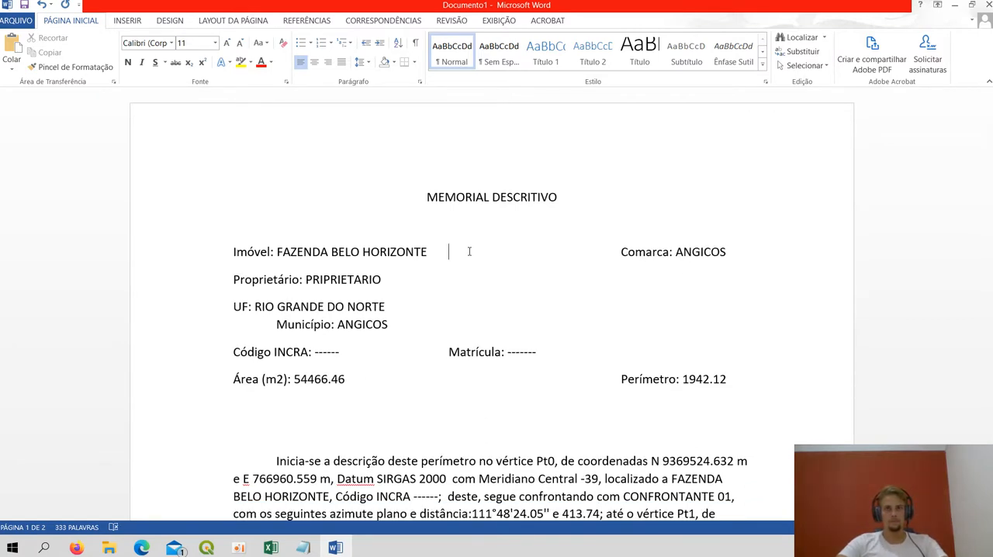
Bring the UF: RIO GRANDE DO NORTE entry up onto the Proprietário line, spaced to align with Matrícula
click(434, 276)
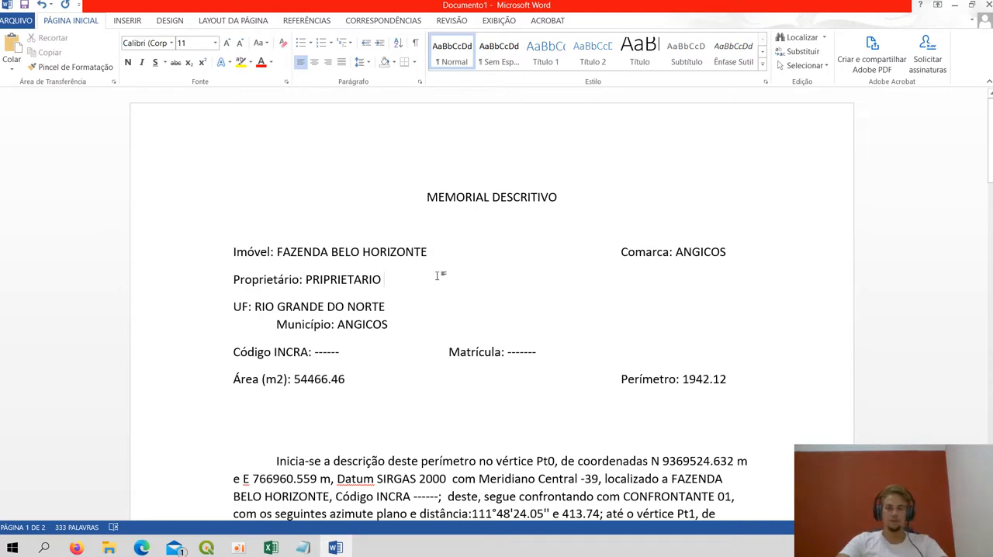
key(Delete)
key(Tab)
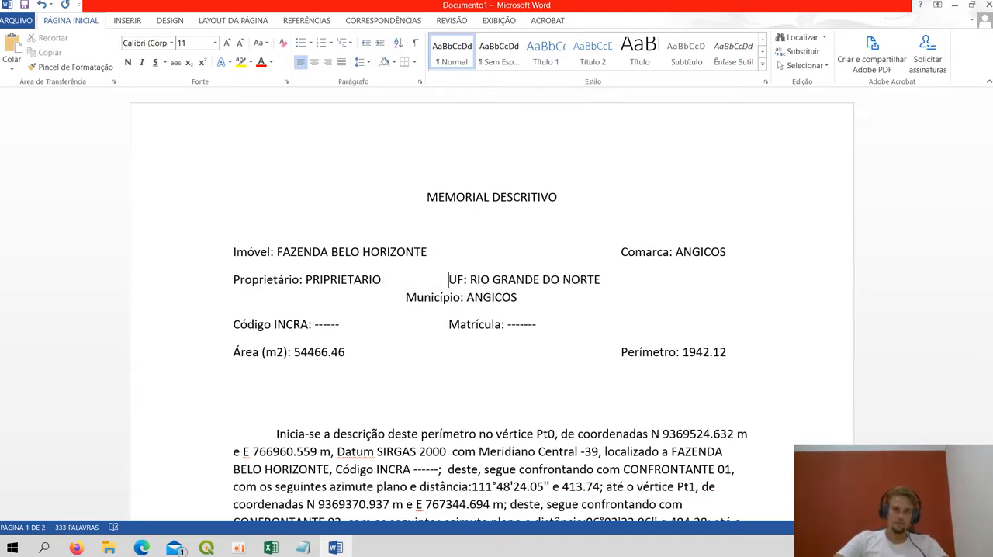
Shift the UF: RIO GRANDE DO NORTE entry along the Proprietário line towards the right margin, keeping it on a single line
key(Tab)
key(Tab)
key(Tab)
key(Tab)
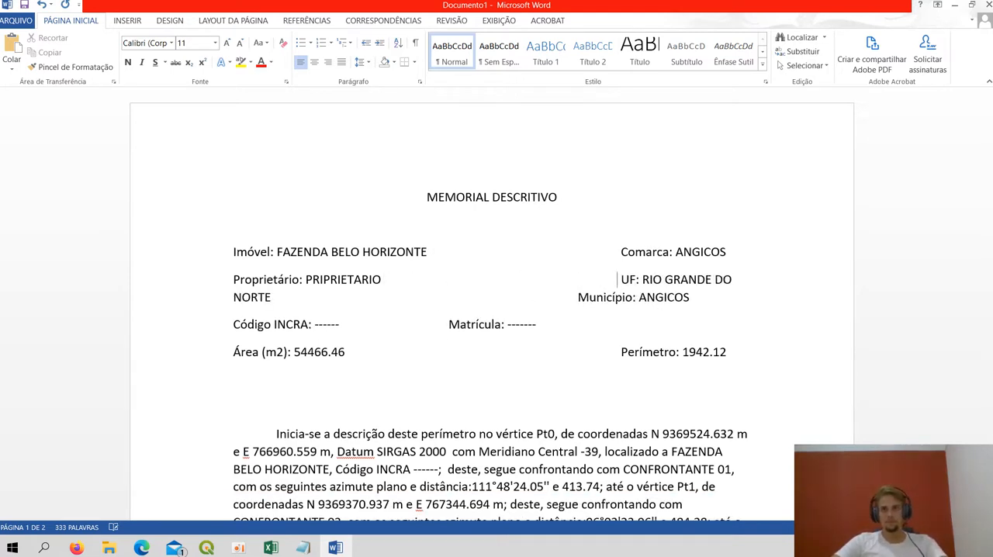
key(BackSpace)
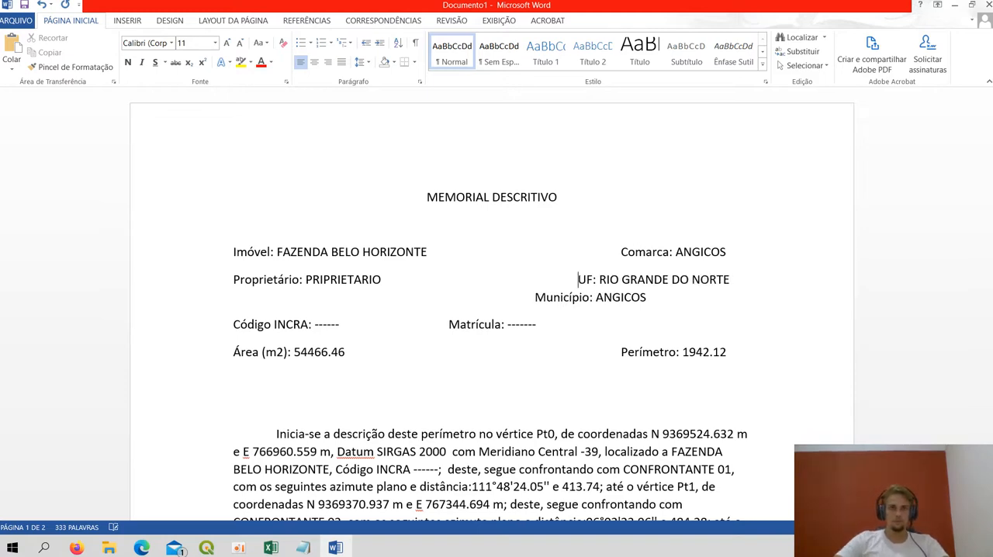
Remove the spacing before Município: ANGICOS so it starts at the left margin under Proprietário
key(Delete)
key(Delete)
key(Delete)
key(Delete)
key(Delete)
key(Delete)
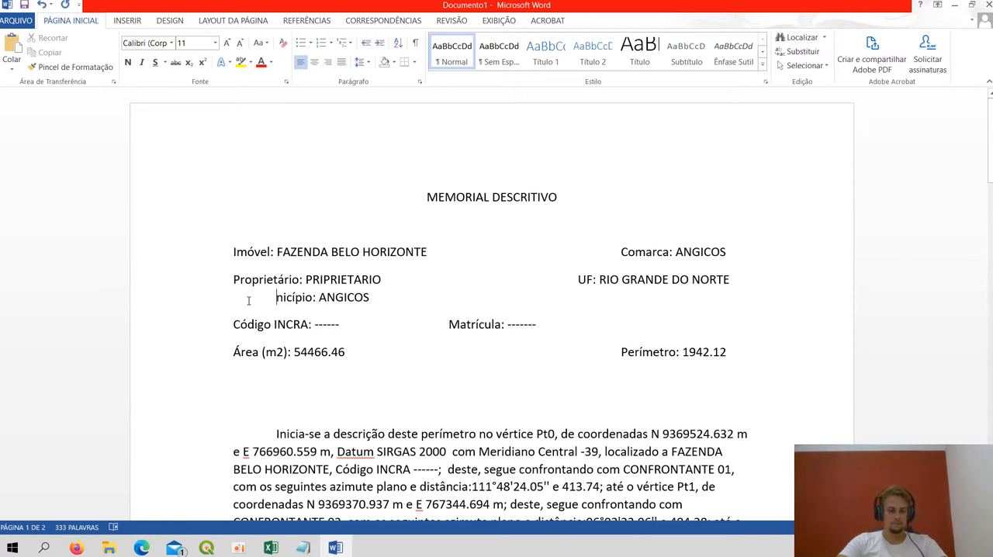
key(BackSpace)
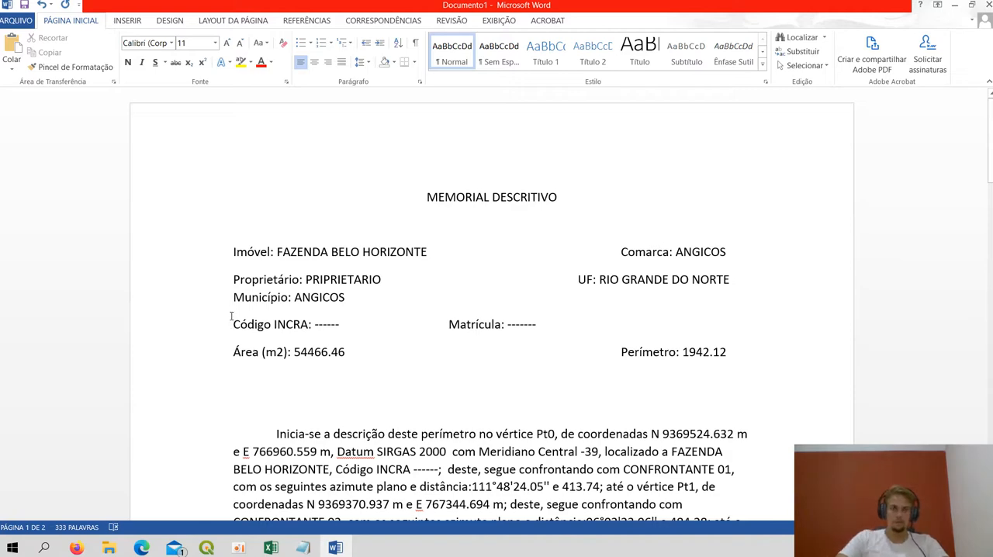
Join the Código INCRA and Matrícula line onto the Município line, placing Matrícula beneath the UF entry
key(Left)
key(Delete)
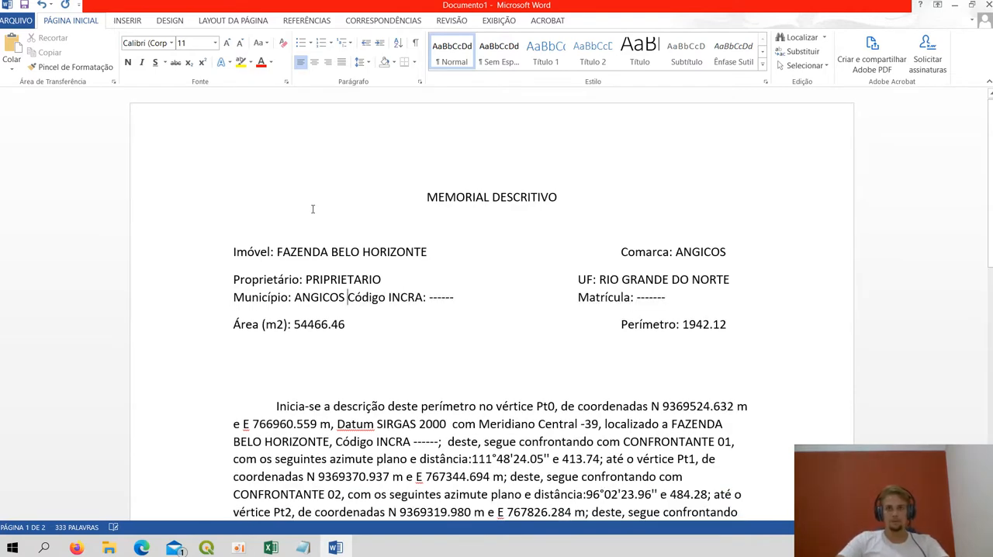
scroll(367, 322, down, 1)
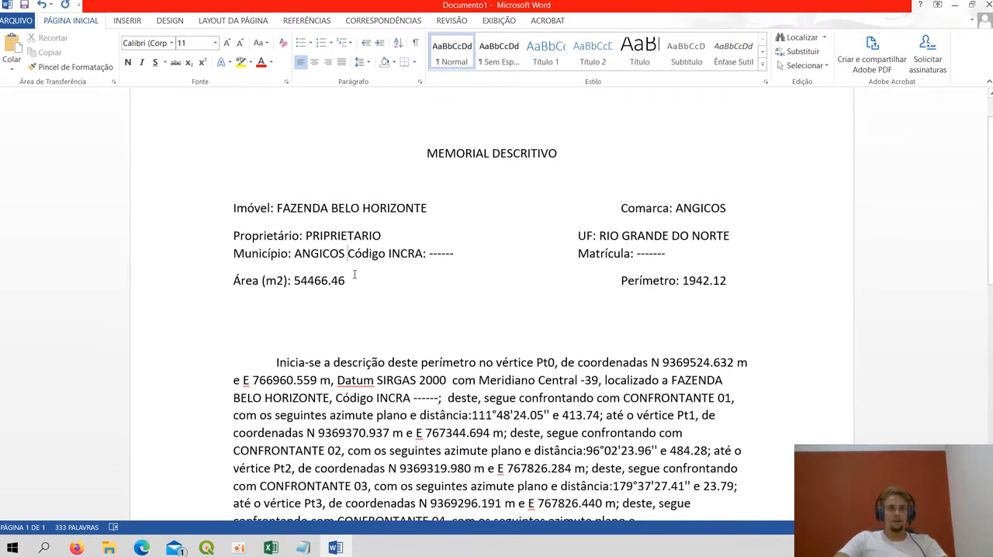
click(568, 254)
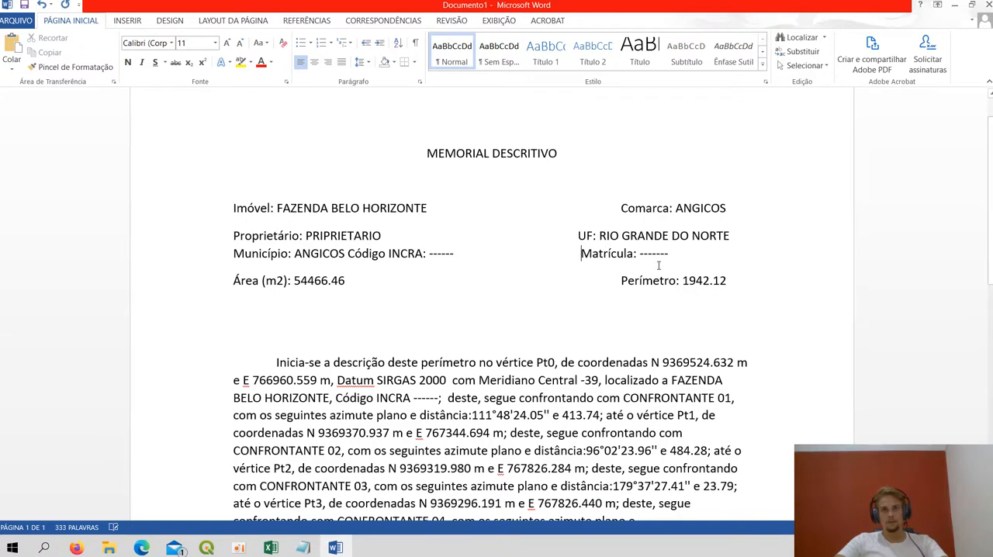
Try right-aligning the line with Município and Matrícula, and undo the alignment along with the deletions made around it
drag(582, 254, 711, 252)
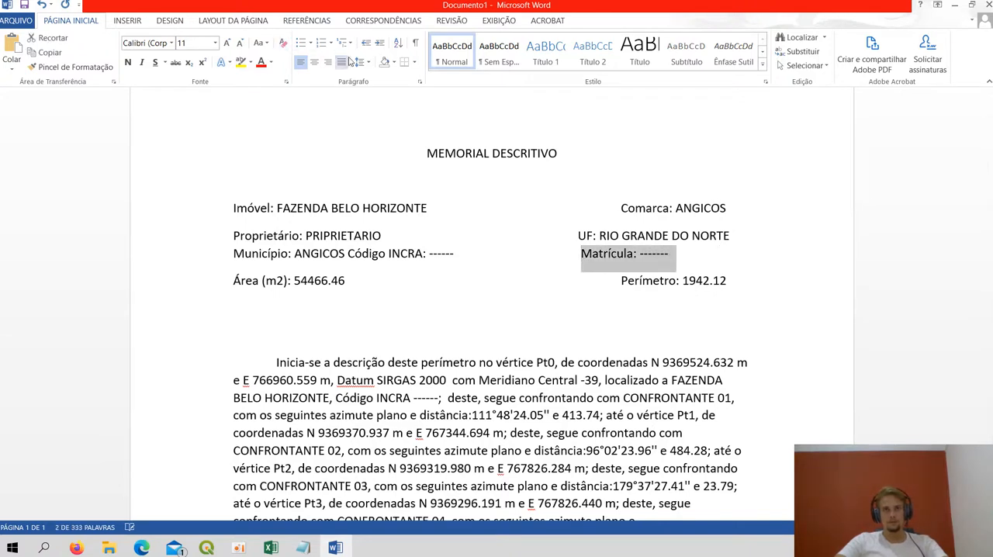
click(329, 67)
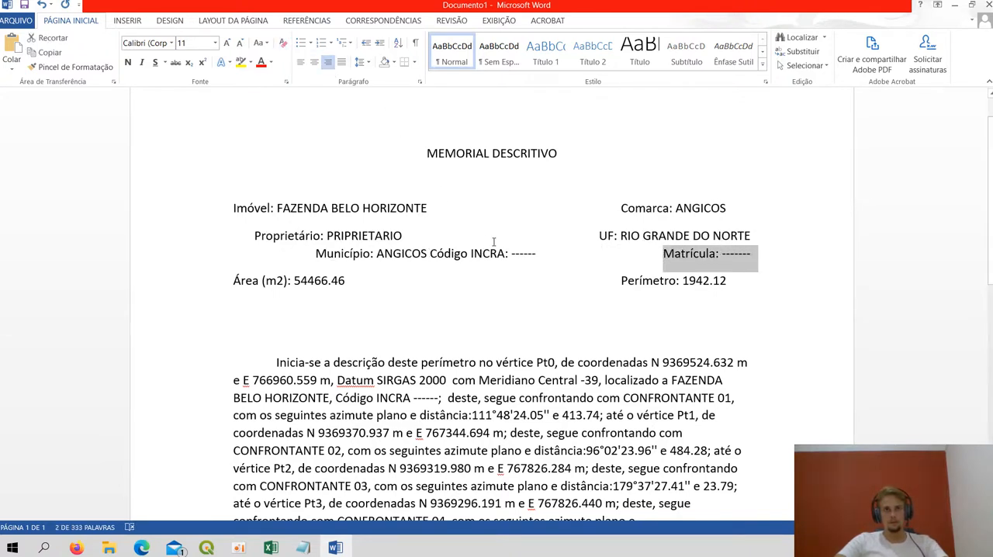
click(543, 254)
key(BackSpace)
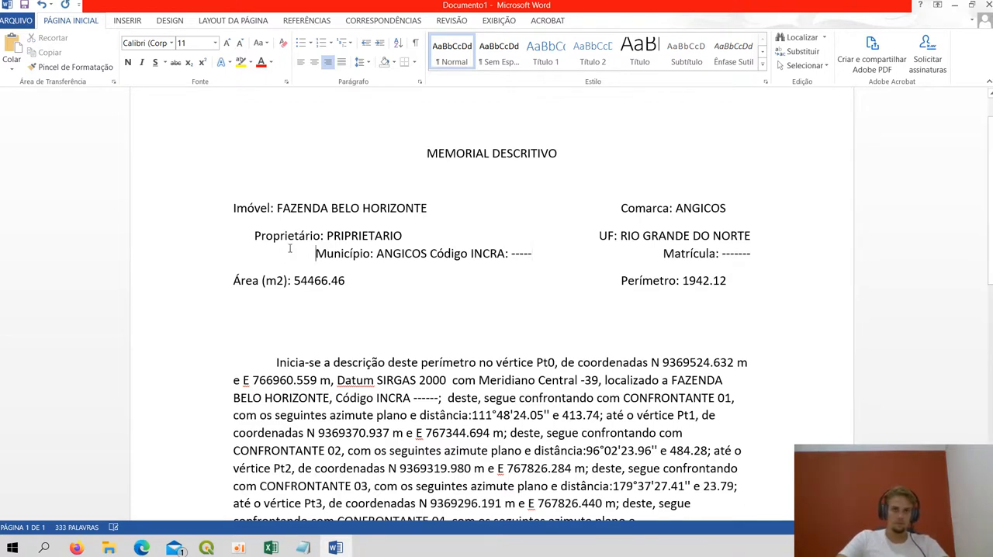
key(BackSpace)
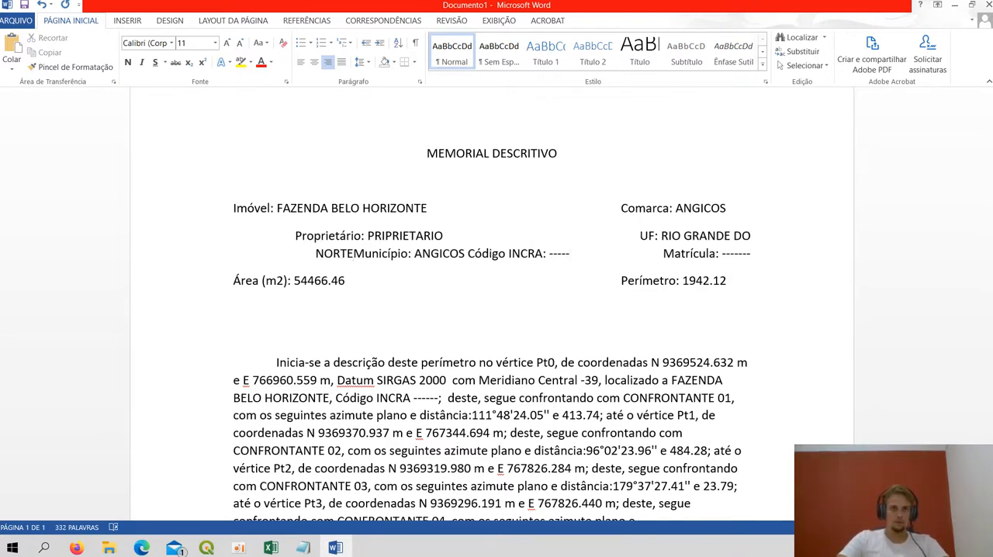
key(ctrl+z)
key(ctrl+z)
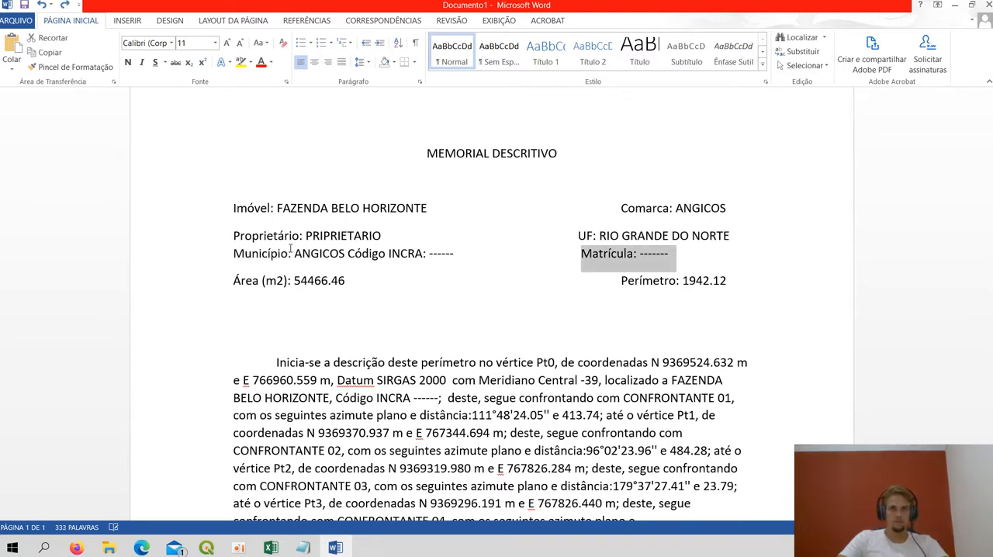
Justify the whole perimeter description paragraph, from "Inicia-se a descrição" to "projeção UTM"
click(539, 322)
click(560, 253)
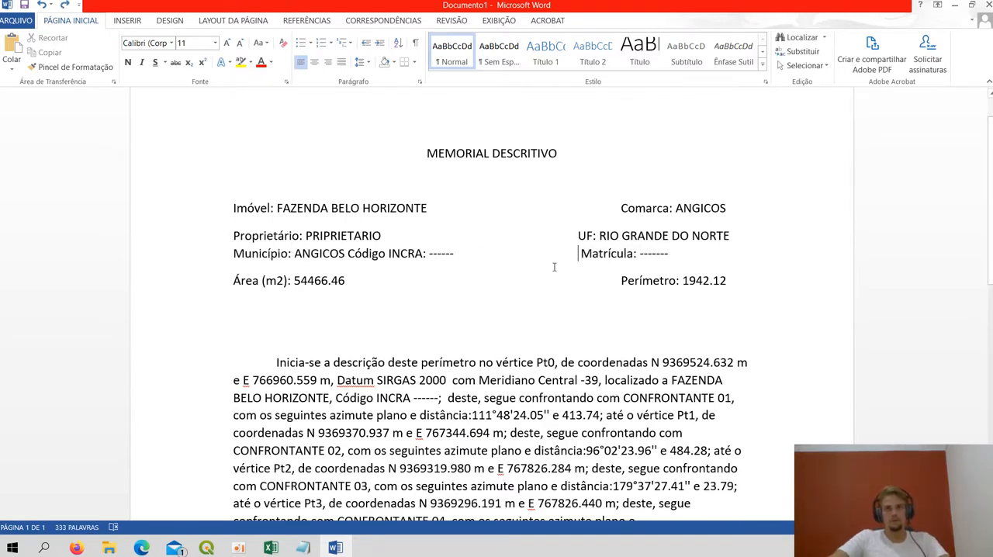
scroll(543, 266, down, 1)
mouse_move(272, 319)
mouse_down()
mouse_move(376, 337)
mouse_move(373, 514)
mouse_move(369, 308)
mouse_move(348, 184)
mouse_up()
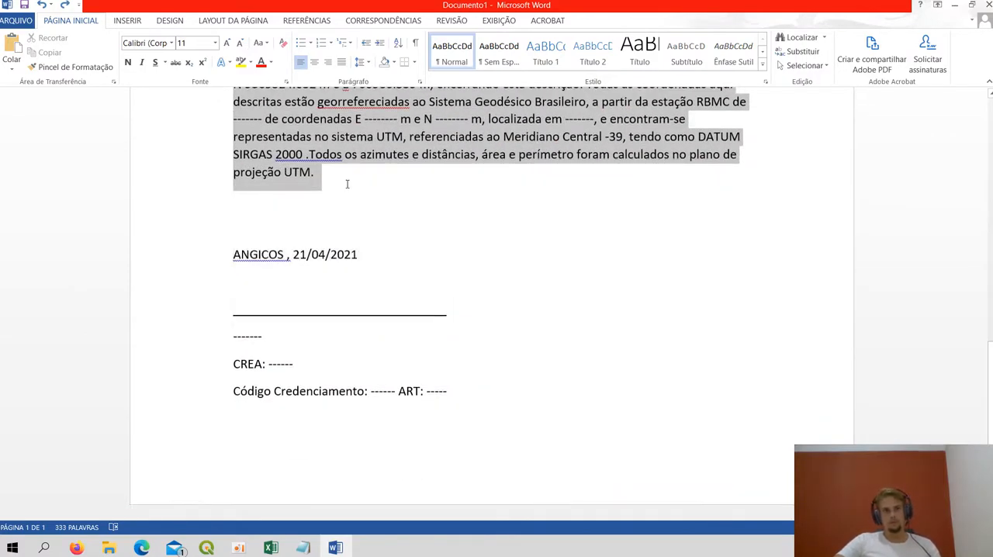
click(341, 62)
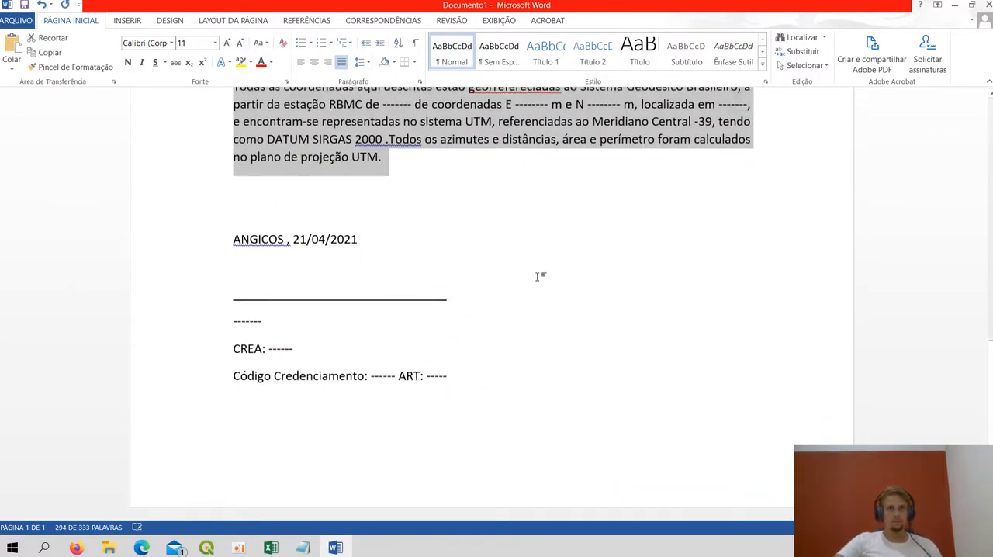
scroll(538, 277, up, 6)
scroll(357, 398, down, 2)
Centre the closing block from the ANGICOS date line through the signature line, CREA and Código Credenciamento entries
click(358, 398)
scroll(357, 399, down, 2)
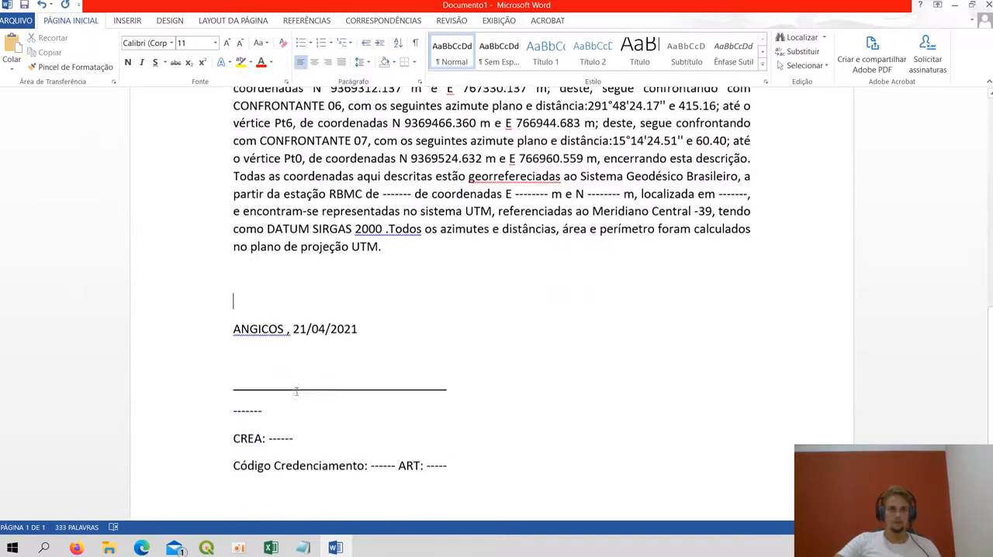
drag(217, 328, 453, 433)
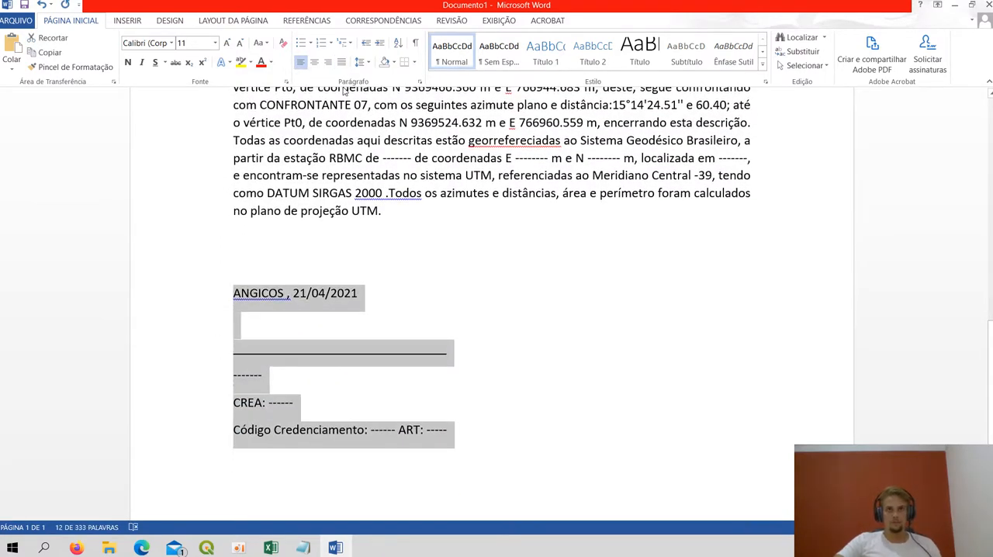
click(314, 62)
scroll(524, 317, up, 2)
scroll(523, 317, up, 5)
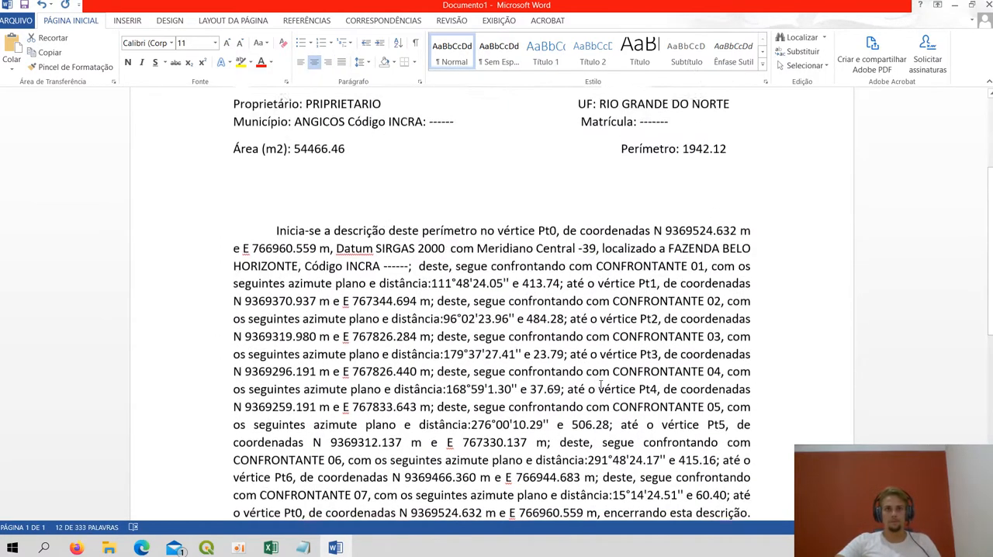
scroll(527, 341, down, 4)
click(529, 364)
Review the first boundary segment in the description, checking its INCRA code, CONFRONTANTE 01, azimuth, distance and vertex Pt1
scroll(530, 365, up, 5)
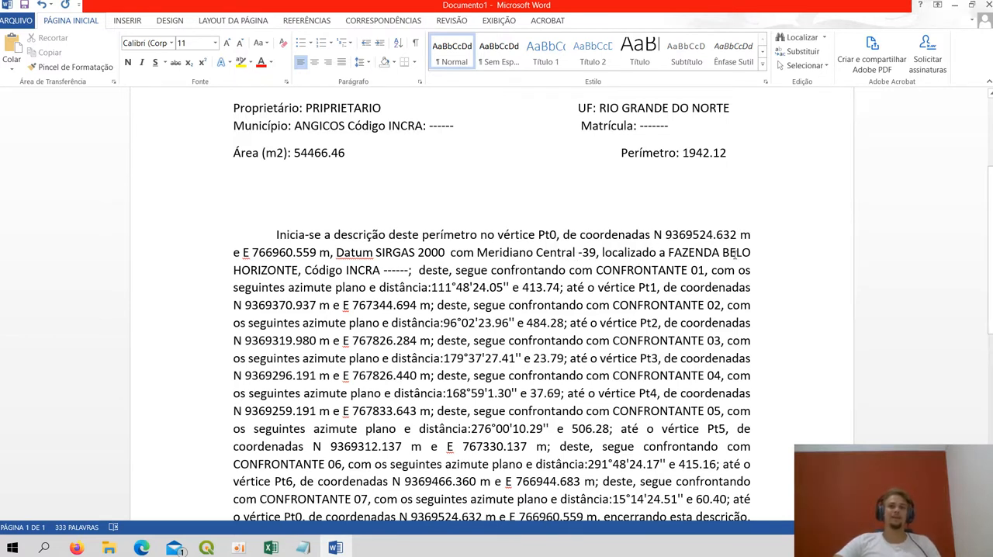
double_click(395, 270)
click(422, 270)
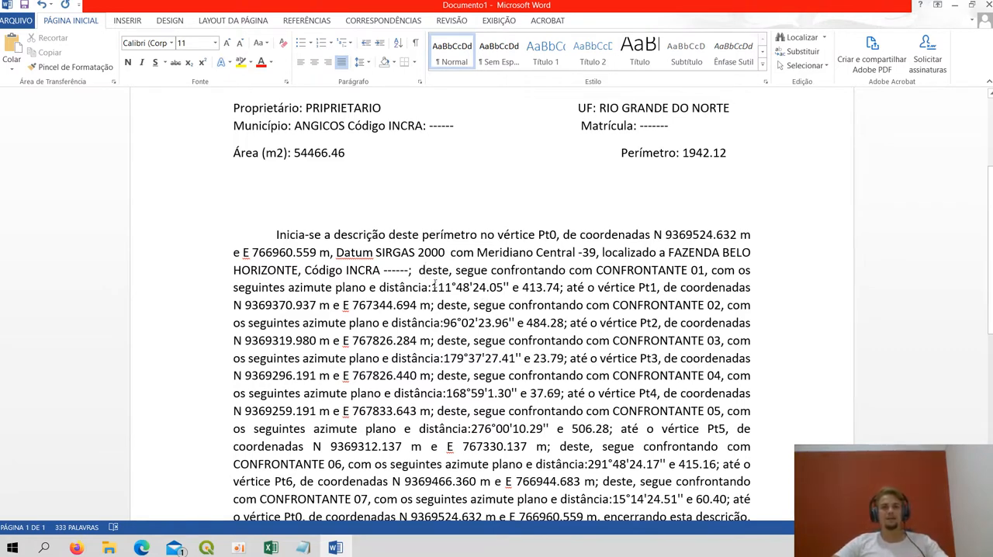
double_click(540, 288)
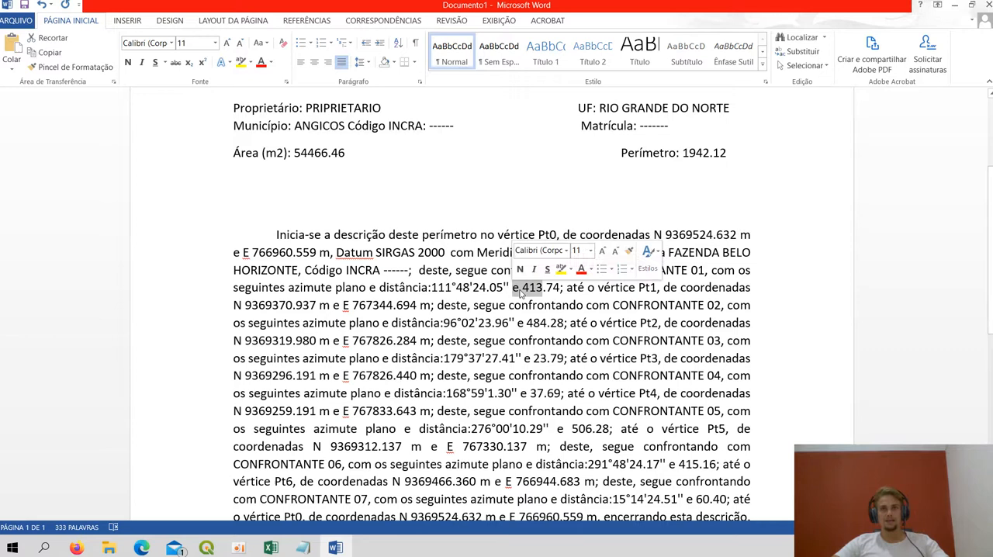
double_click(442, 287)
drag(586, 273, 648, 288)
click(646, 288)
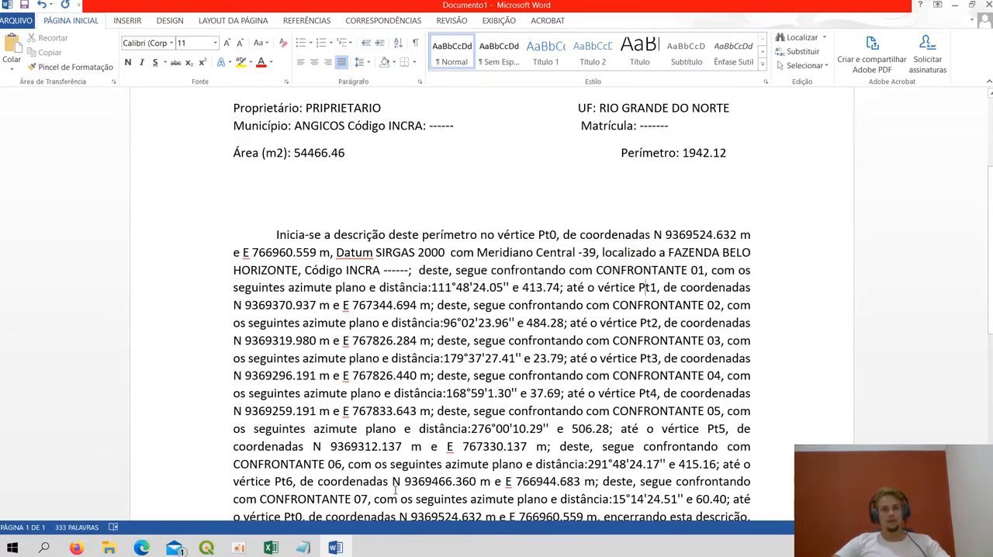